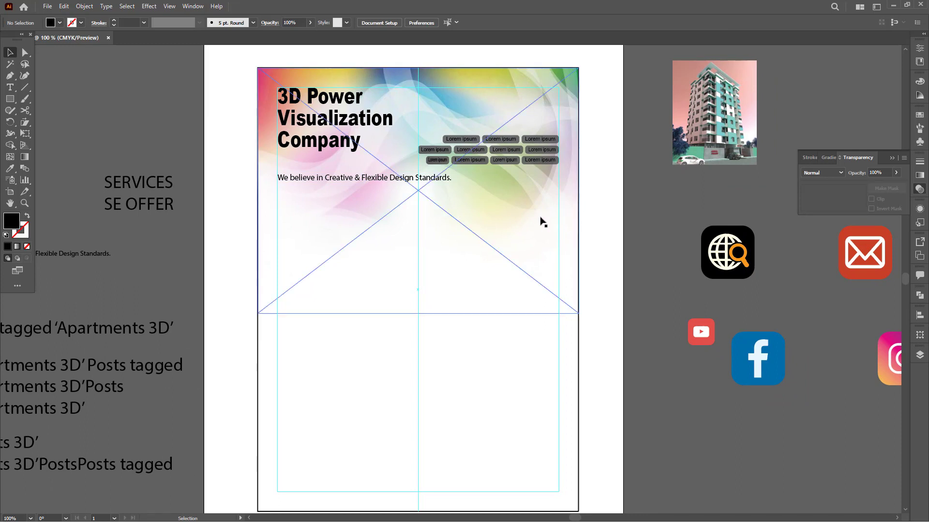
pyautogui.press('space')
pyautogui.moveTo(441, 226); pyautogui.dragTo(509, 241)
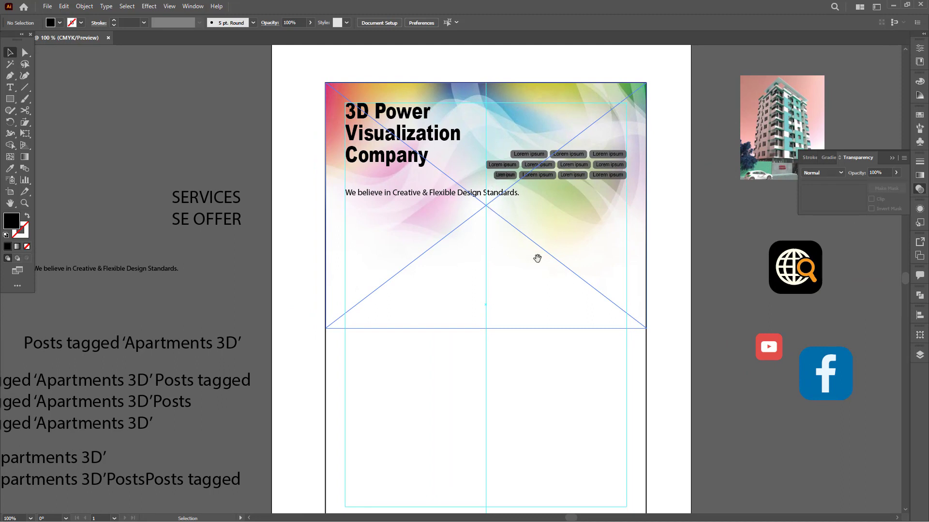
pyautogui.moveTo(537, 258); pyautogui.dragTo(514, 189)
pyautogui.click(621, 283)
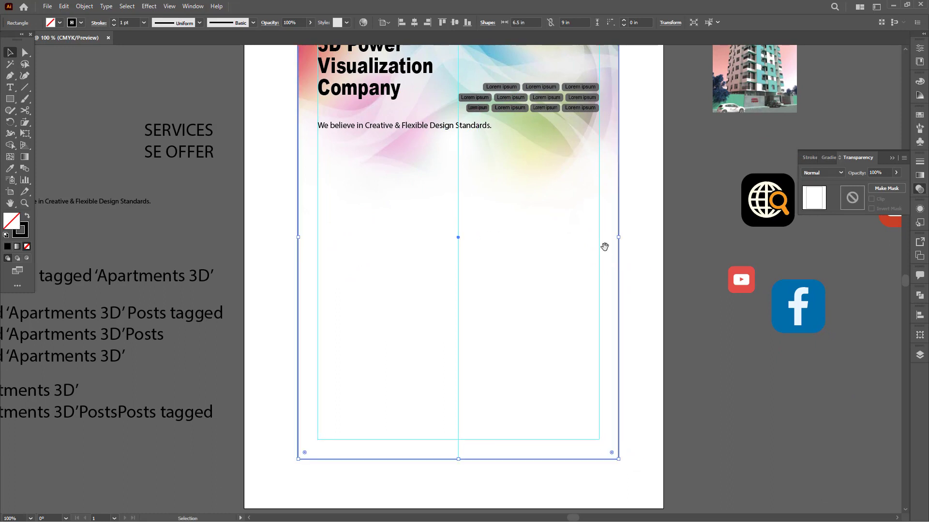
pyautogui.moveTo(605, 247); pyautogui.dragTo(601, 329)
pyautogui.click(546, 288)
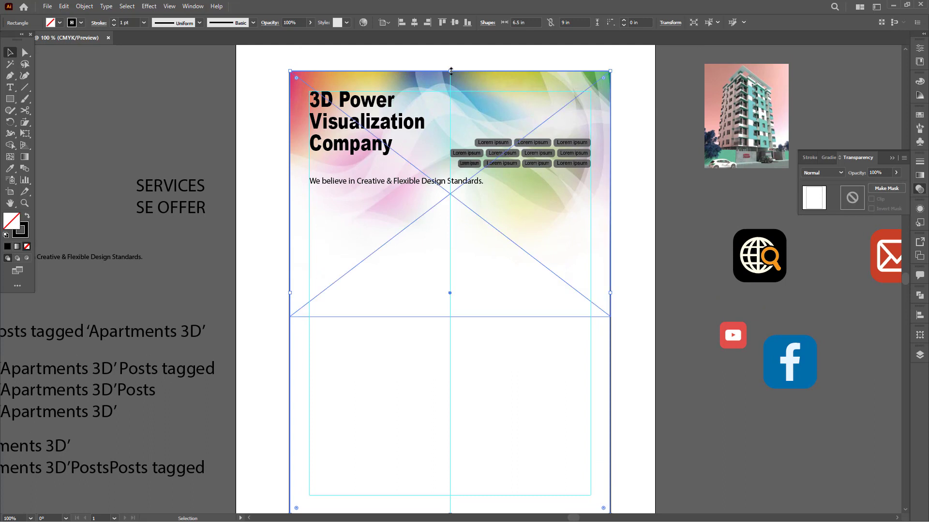
pyautogui.click(581, 281)
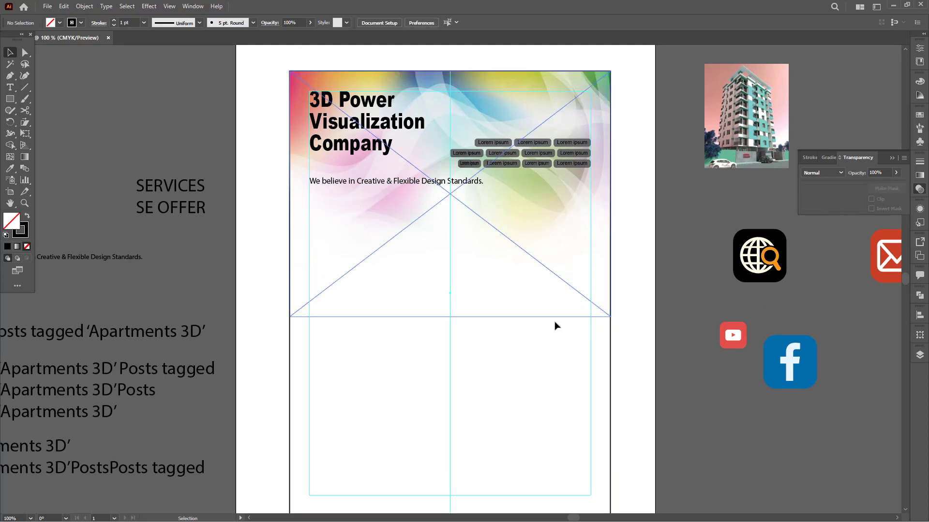
# - Draw a rectangle about 5.7 by 6.11 in from just below the tagline to the bottom margin guide, spanning both side margins
pyautogui.scroll(-3, 529, 266)
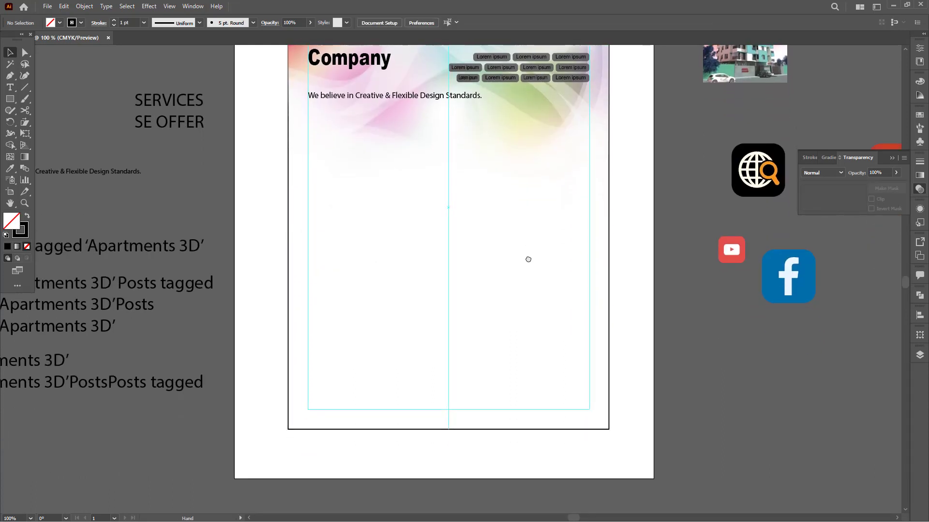
pyautogui.click(10, 100)
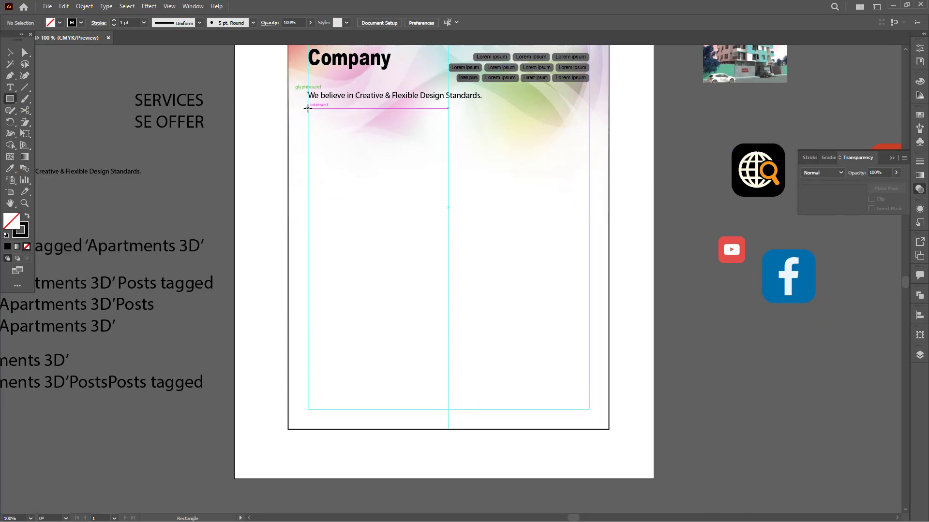
pyautogui.moveTo(307, 109); pyautogui.dragTo(588, 410)
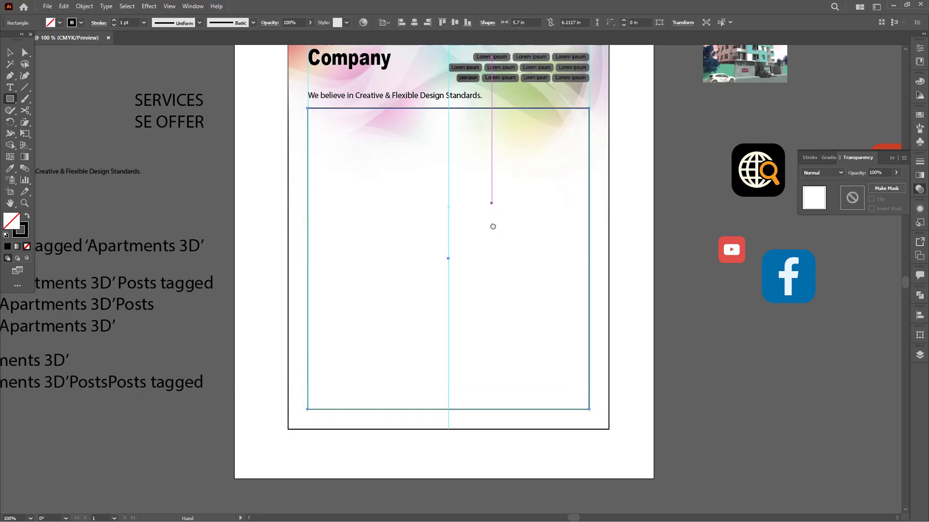
# - Remove the large rectangle's stroke and fill it with white
pyautogui.scroll(3, 491, 251)
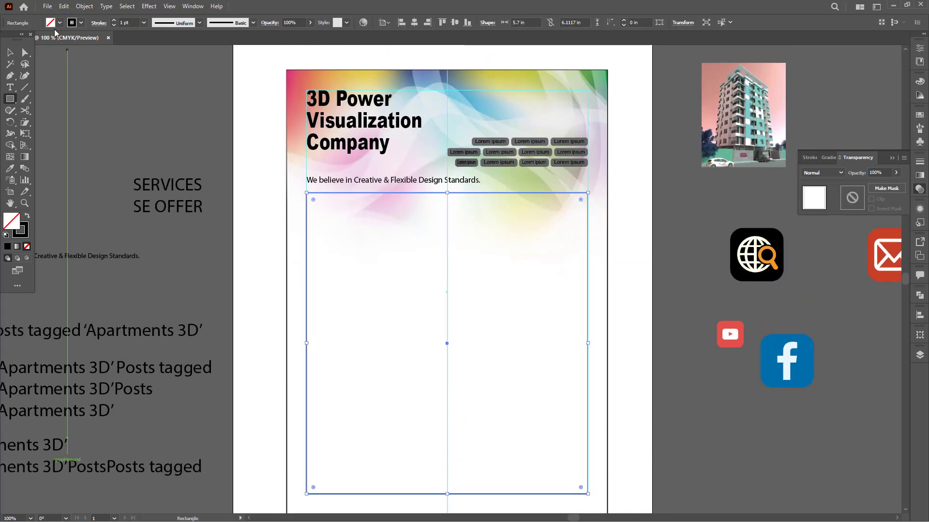
pyautogui.click(72, 23)
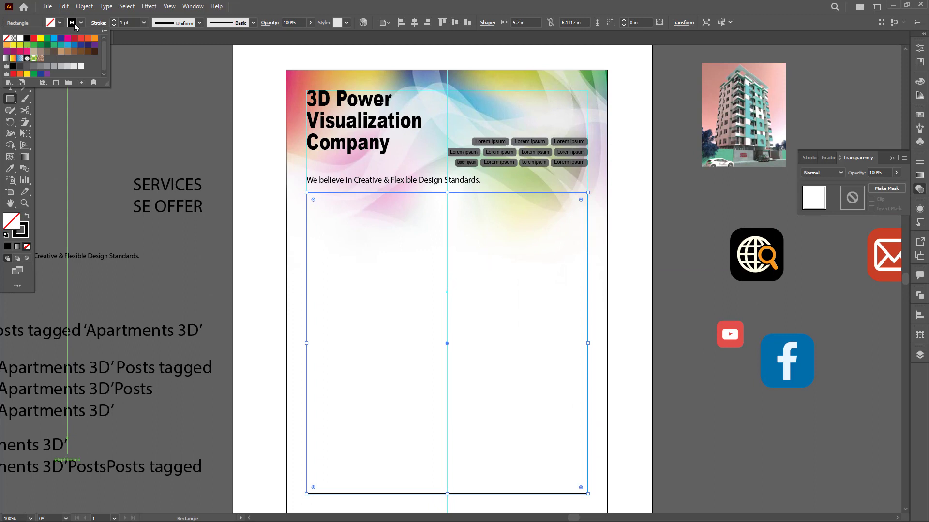
pyautogui.click(7, 38)
pyautogui.click(49, 23)
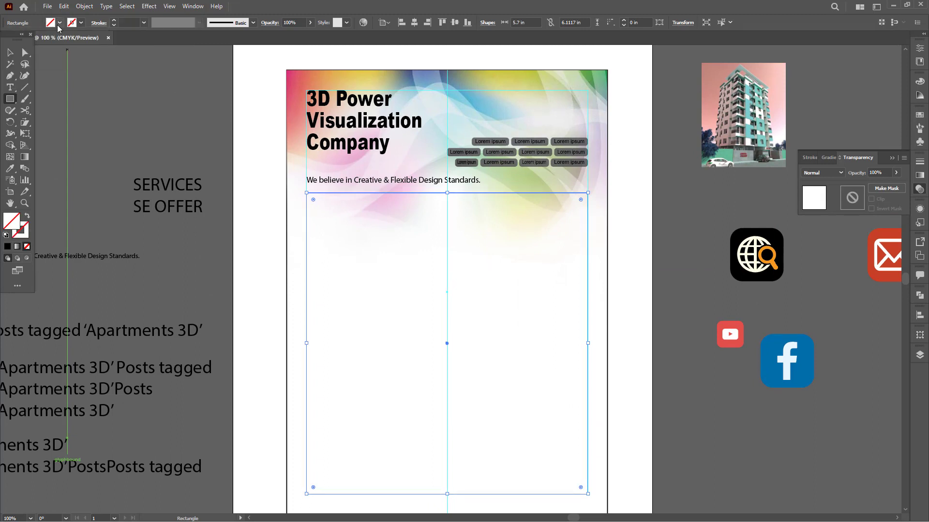
pyautogui.click(20, 39)
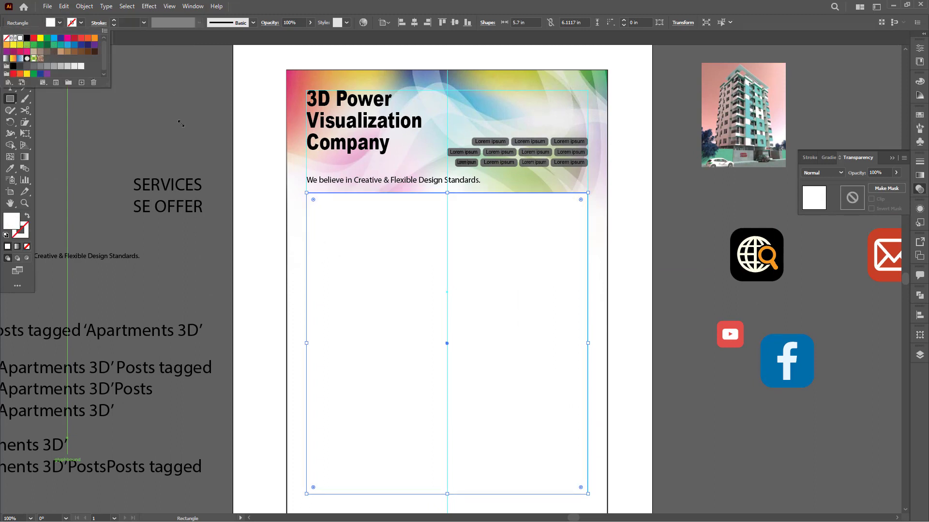
pyautogui.press('v')
pyautogui.moveTo(494, 245); pyautogui.dragTo(498, 345)
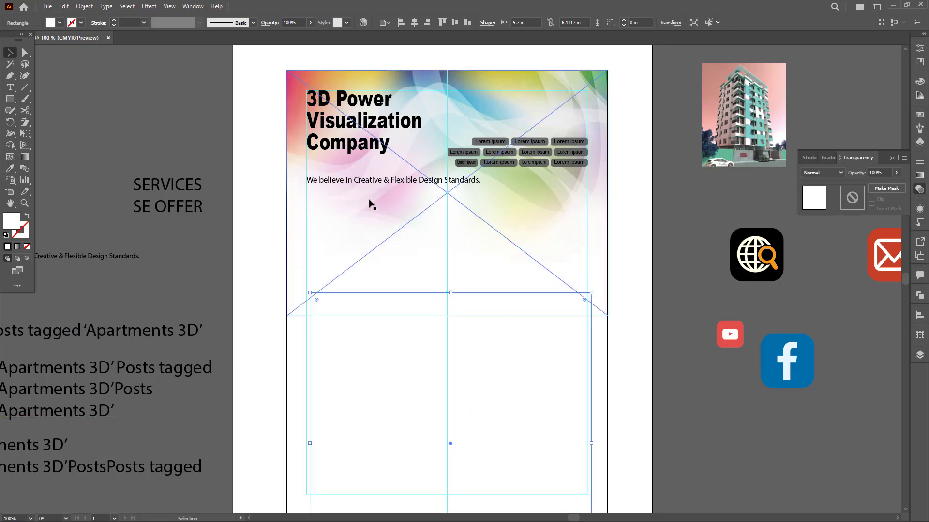
pyautogui.hotkey('ctrl', 'z')
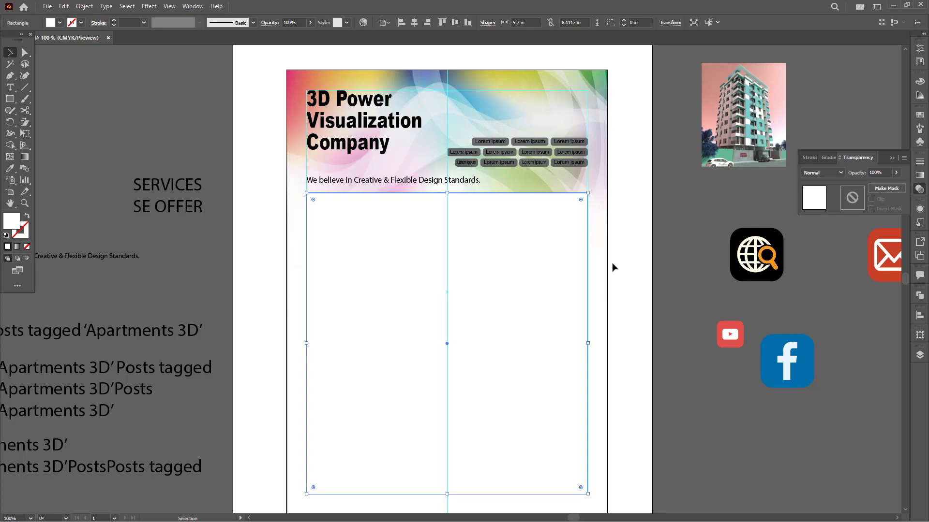
# - Set the white rectangle's opacity to 70% and clear the selection
pyautogui.click(887, 172)
pyautogui.press('Return')
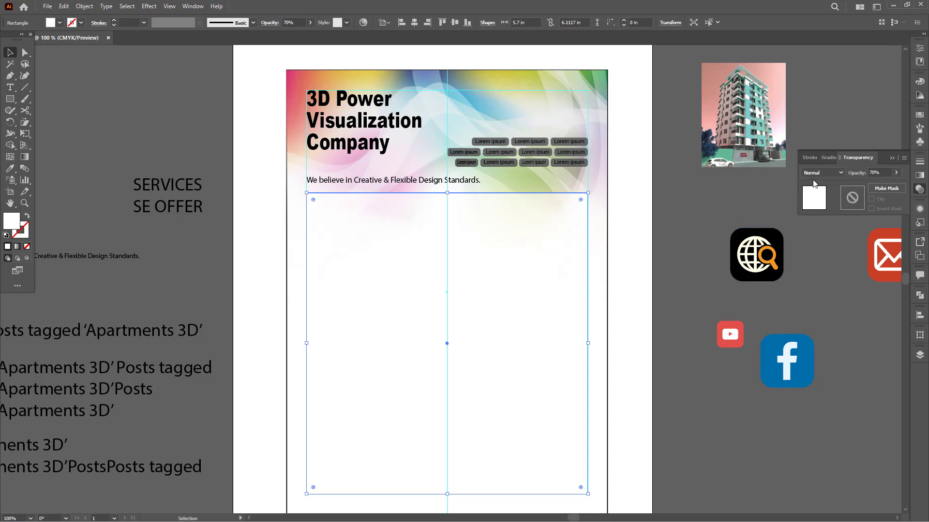
pyautogui.scroll(5, 460, 217)
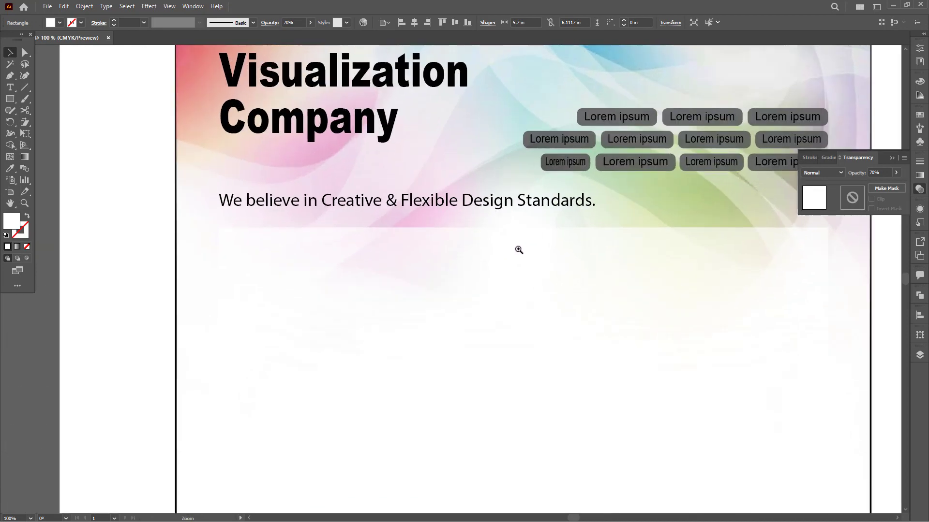
pyautogui.press('a')
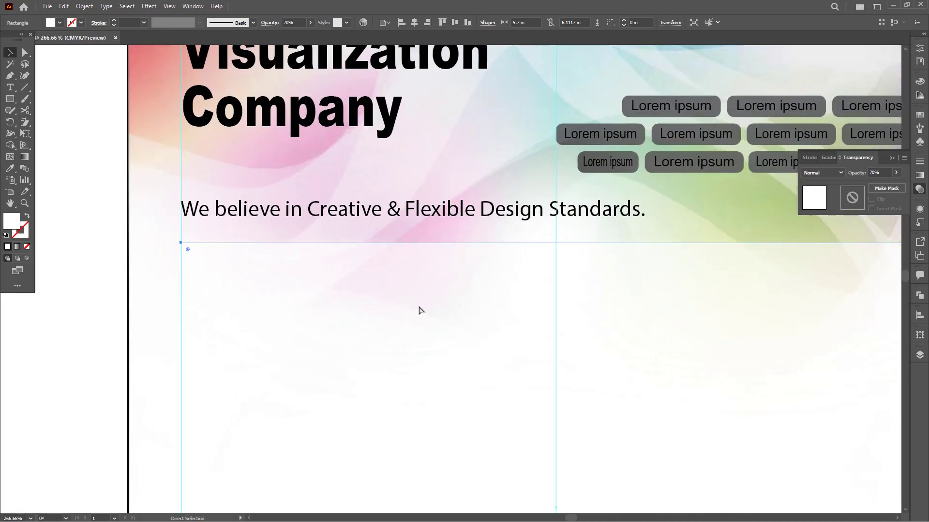
pyautogui.scroll(-5, 420, 310)
pyautogui.press('v')
pyautogui.click(638, 166)
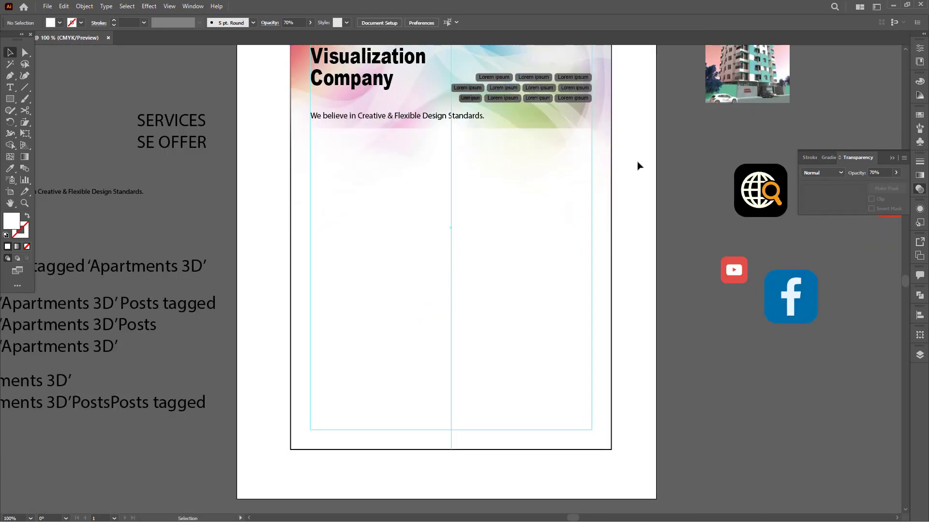
# - Select the translucent white rectangle, and pick its outline at the top edge with the Direct Selection tool
pyautogui.scroll(4, 634, 228)
pyautogui.press('z')
pyautogui.moveTo(479, 224); pyautogui.dragTo(574, 266)
pyautogui.press('v')
pyautogui.click(564, 265)
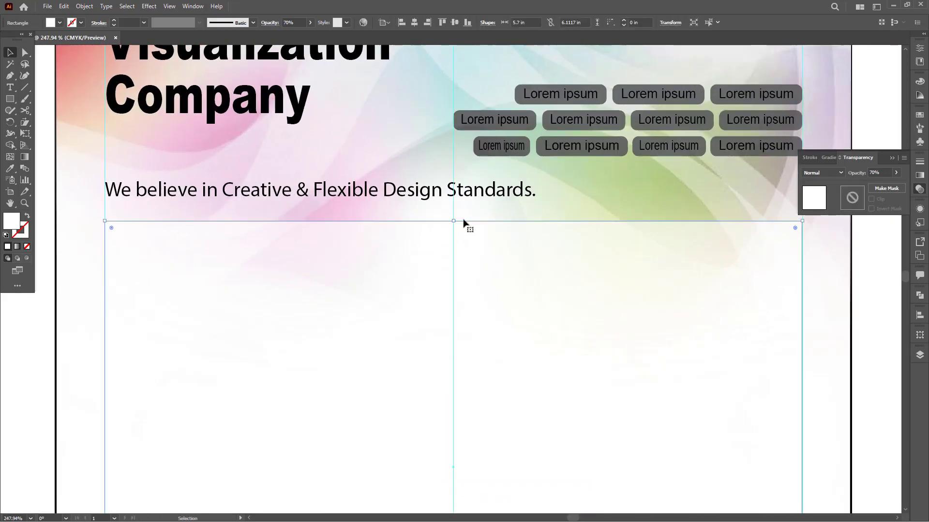
pyautogui.click(25, 53)
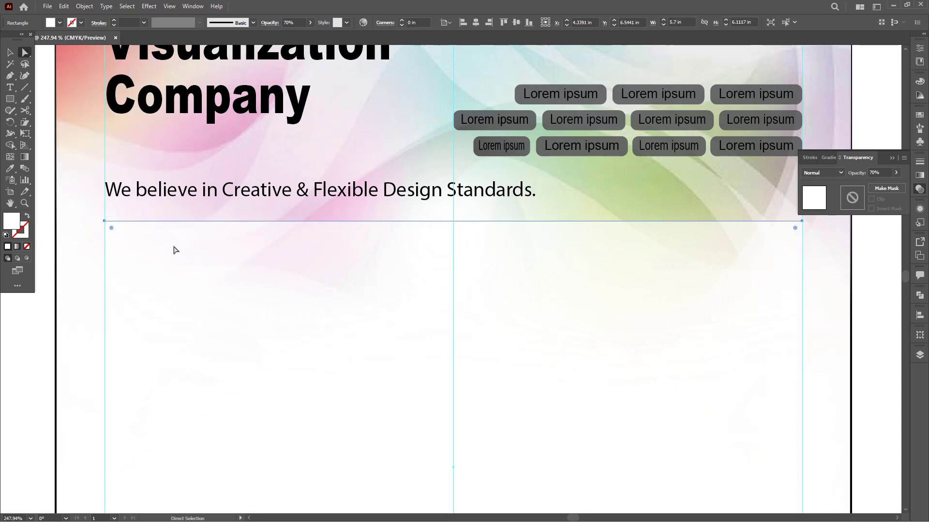
pyautogui.click(45, 163)
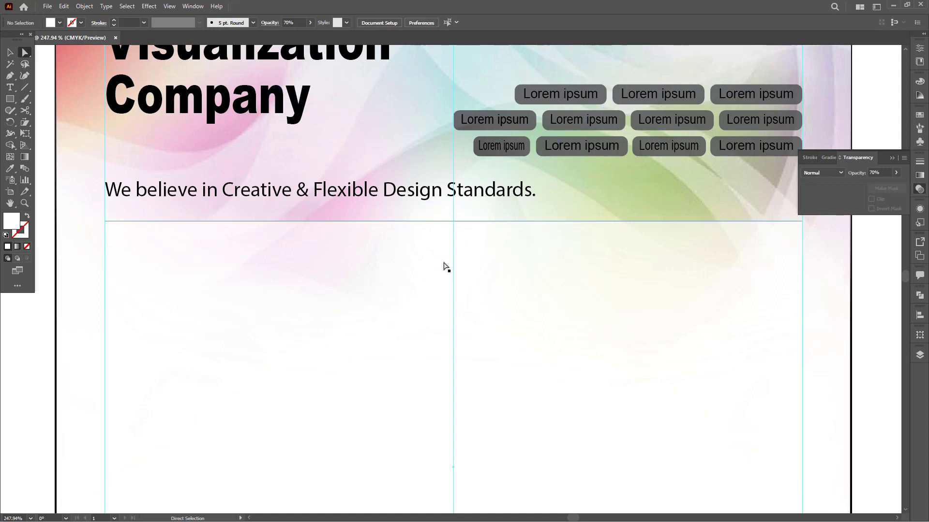
pyautogui.click(421, 222)
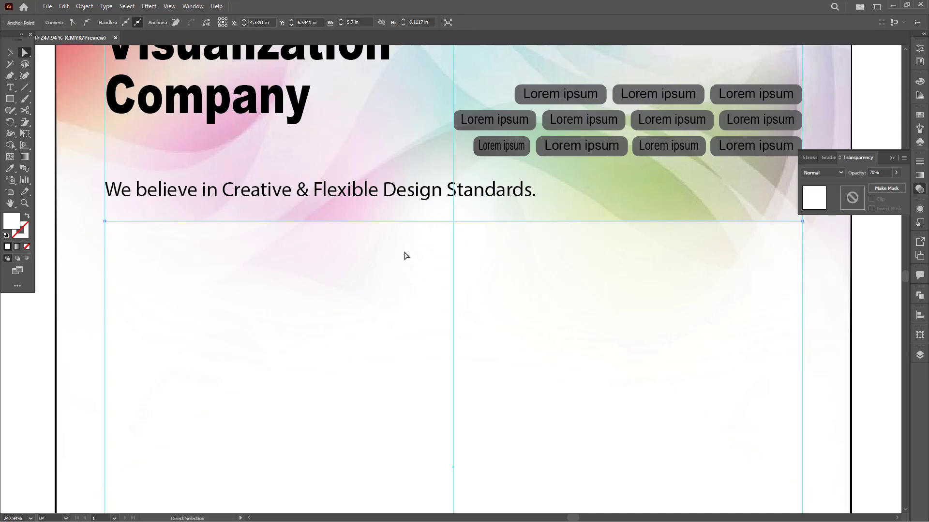
# - Draw a small rectangle about 1.04 by 1.1 in inside the translucent panel, just beside the vertical centre guide
pyautogui.press('v')
pyautogui.hotkey('ctrl', '-')
pyautogui.hotkey('ctrl', '-')
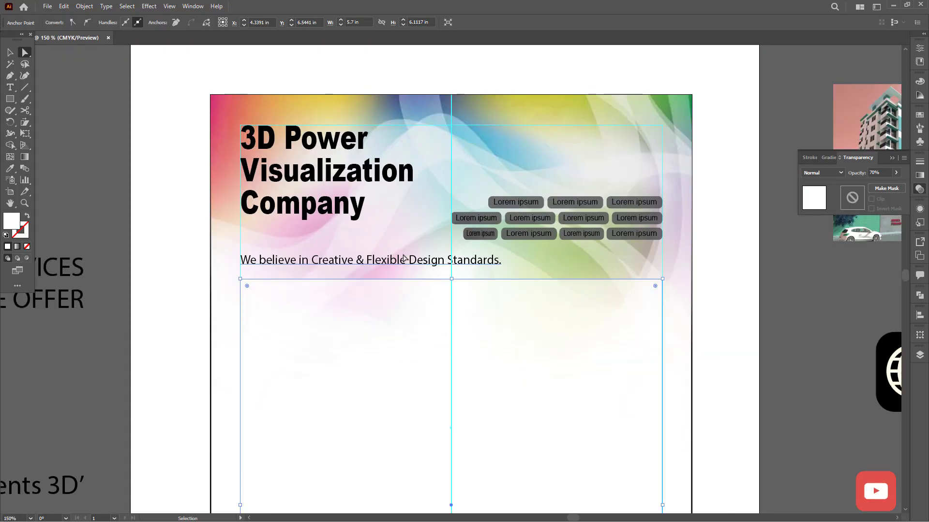
pyautogui.moveTo(406, 231); pyautogui.dragTo(393, 250)
pyautogui.click(416, 359)
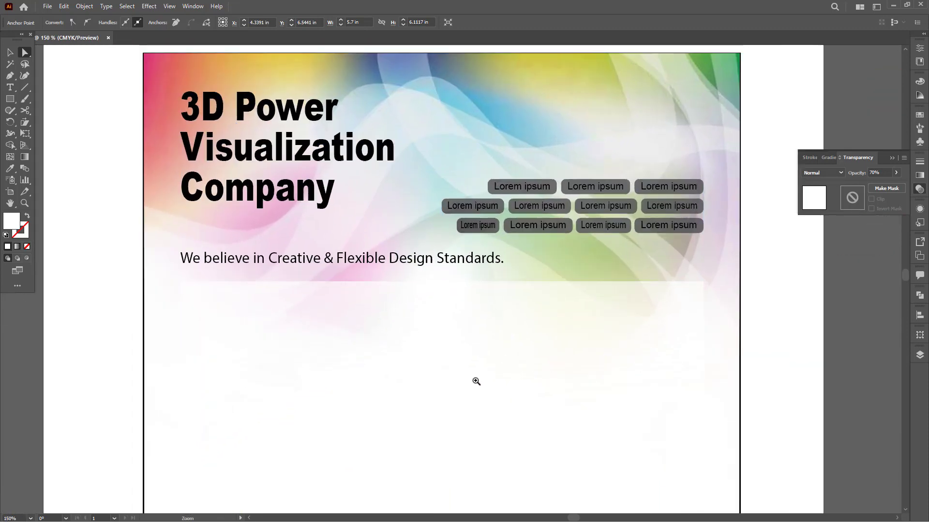
pyautogui.press('m')
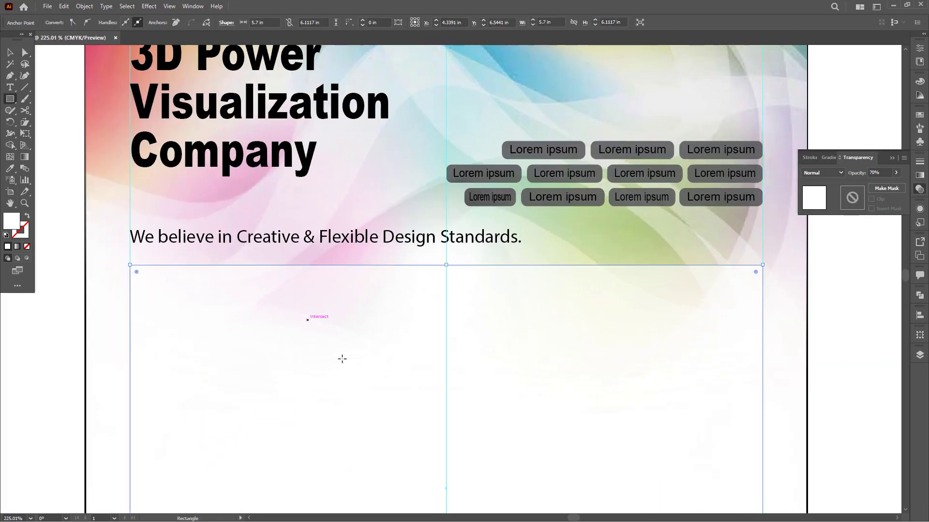
pyautogui.moveTo(307, 319); pyautogui.dragTo(423, 442)
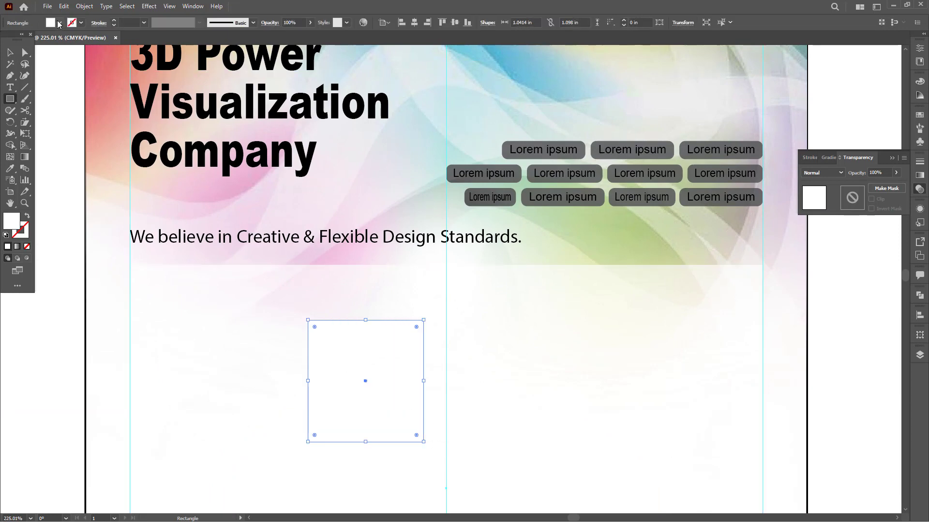
# - Give the small rectangle a black stroke
pyautogui.click(73, 24)
pyautogui.click(27, 39)
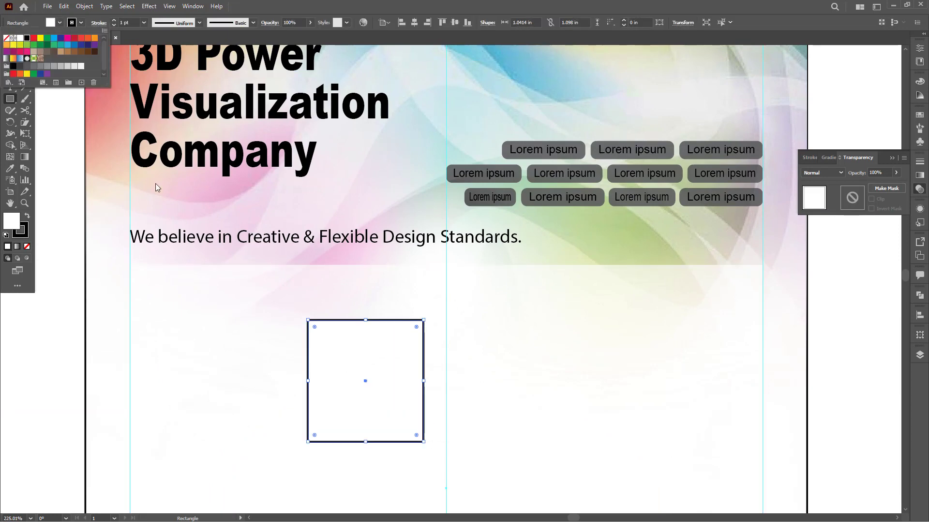
pyautogui.click(66, 214)
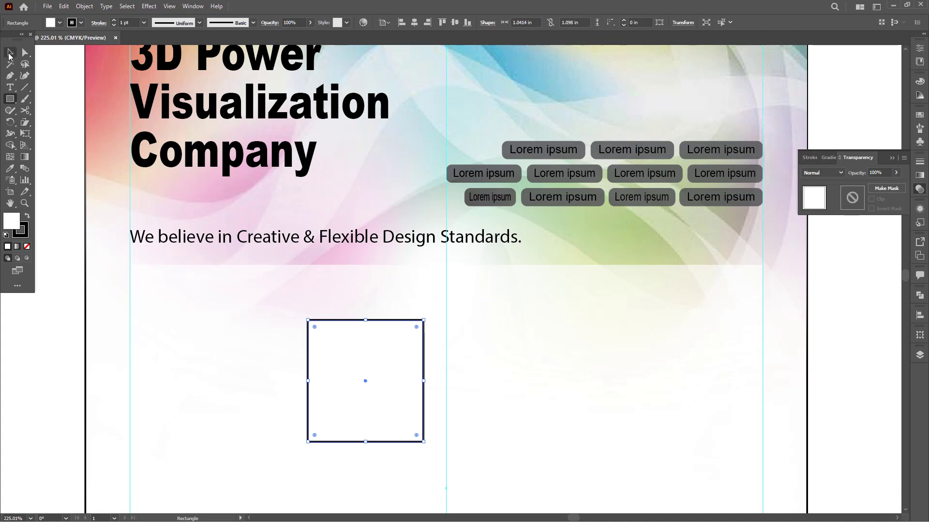
# - Compare the Selection and Direct Selection tools on the small rectangle, and pick its path at the top edge
pyautogui.click(11, 52)
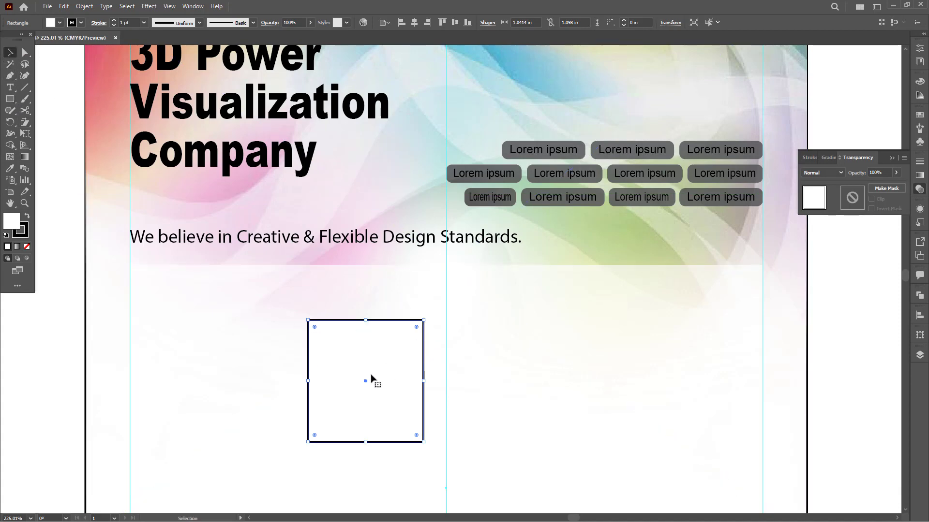
pyautogui.press('a')
pyautogui.moveTo(367, 382); pyautogui.dragTo(457, 422)
pyautogui.moveTo(451, 358); pyautogui.dragTo(482, 280)
pyautogui.press('v')
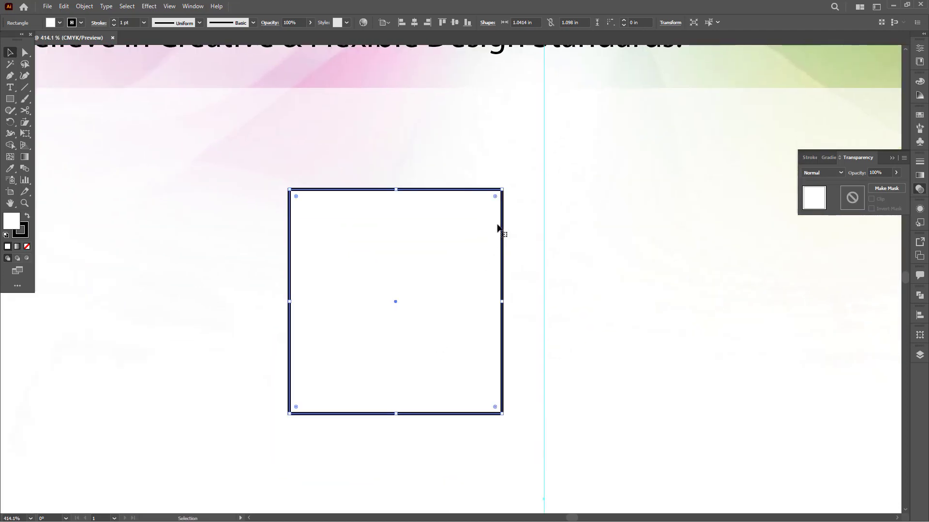
pyautogui.click(27, 53)
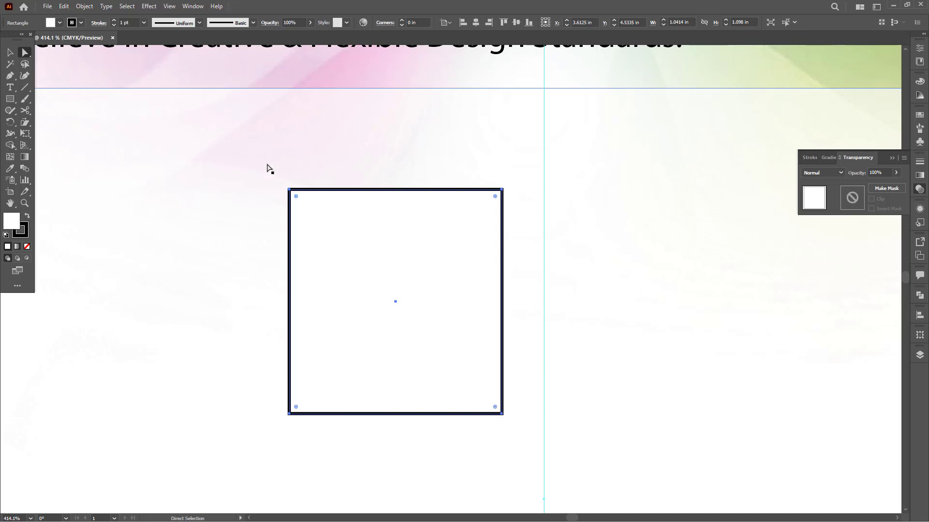
pyautogui.click(304, 135)
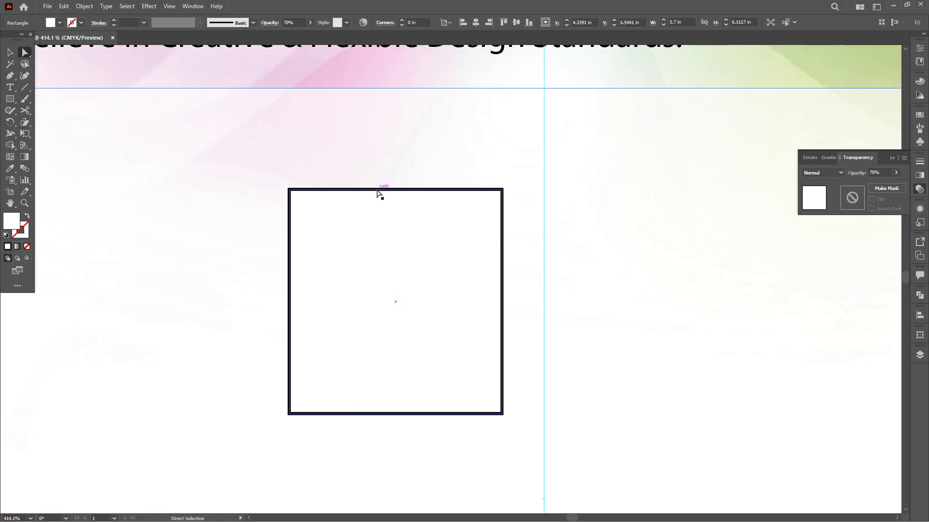
pyautogui.click(378, 191)
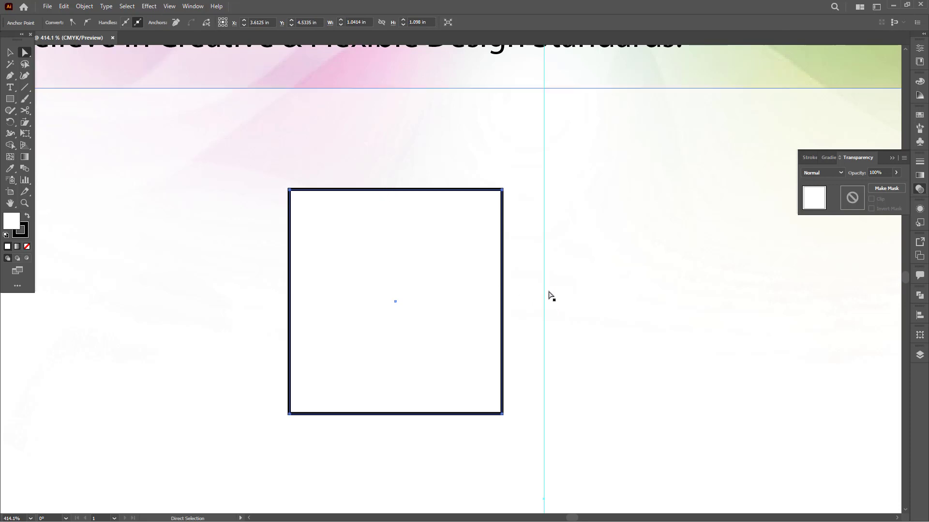
pyautogui.click(396, 191)
pyautogui.moveTo(397, 192); pyautogui.dragTo(422, 193)
pyautogui.hotkey('ctrl', 'z')
pyautogui.press('v')
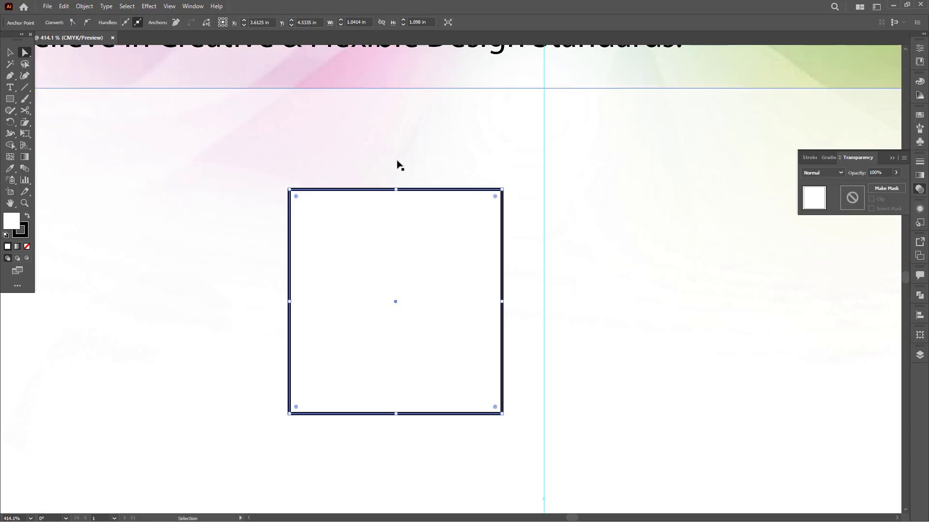
# - Display the artwork in Outline mode with nothing selected
pyautogui.hotkey('ctrl', 'y')
pyautogui.click(333, 161)
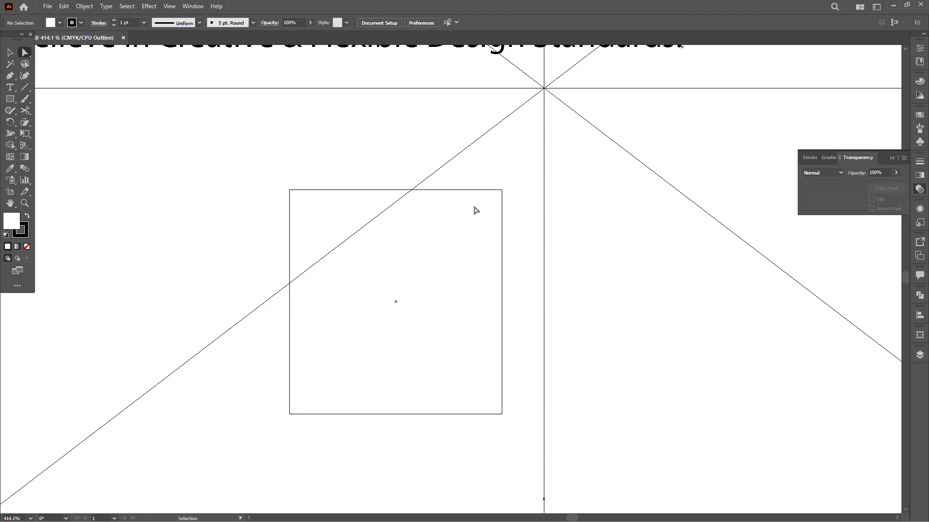
pyautogui.hotkey('ctrl', '1')
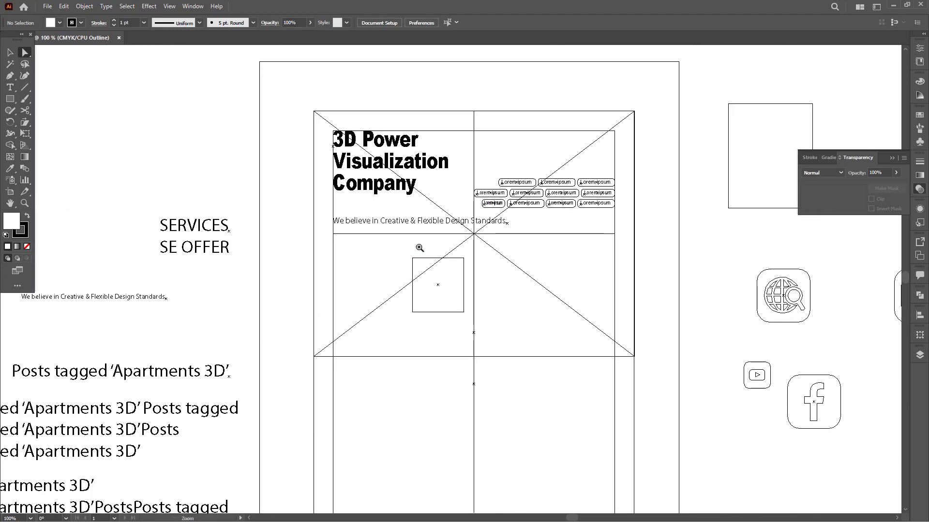
# - Pick the small rectangle's top edge in the outline view with the Direct Selection tool
pyautogui.moveTo(418, 247); pyautogui.dragTo(507, 301)
pyautogui.moveTo(362, 277); pyautogui.dragTo(537, 314)
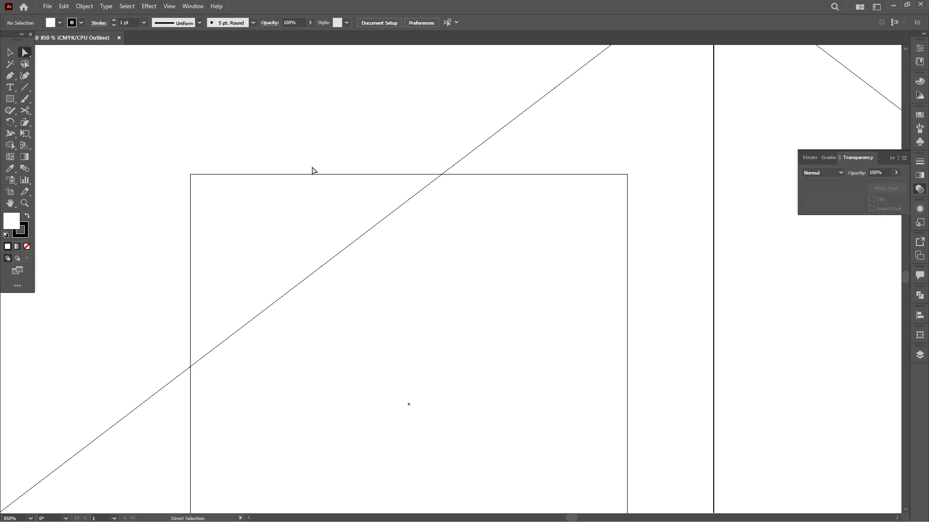
pyautogui.moveTo(309, 165); pyautogui.dragTo(325, 186)
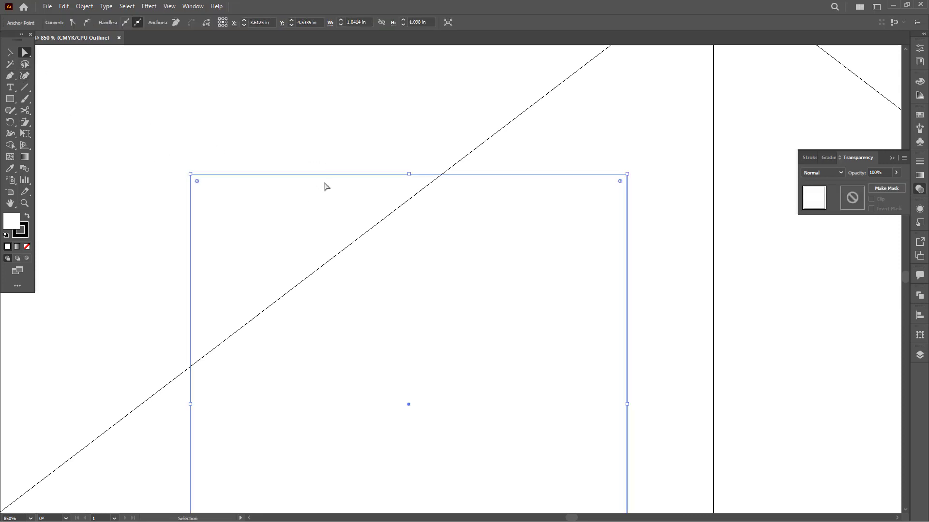
# - Return the artwork from Outline to Preview mode, with the whole small rectangle in view
pyautogui.hotkey('ctrl', 'y')
pyautogui.moveTo(550, 268); pyautogui.dragTo(511, 159)
pyautogui.hotkey('ctrl', '-')
pyautogui.hotkey('ctrl', '-')
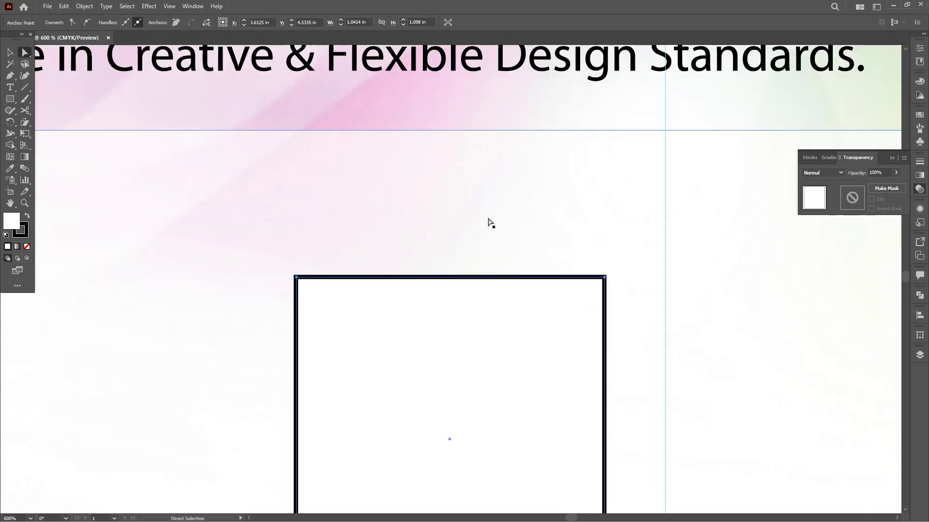
pyautogui.moveTo(425, 228); pyautogui.dragTo(393, 161)
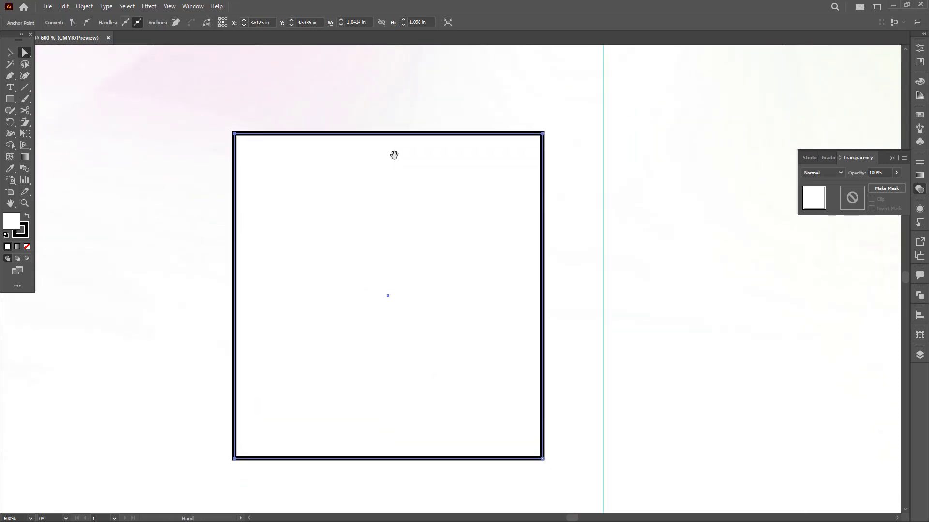
# - Copy only the small rectangle's top edge in place, and move the copy about 0.09 in straight up
pyautogui.click(402, 120)
pyautogui.click(387, 141)
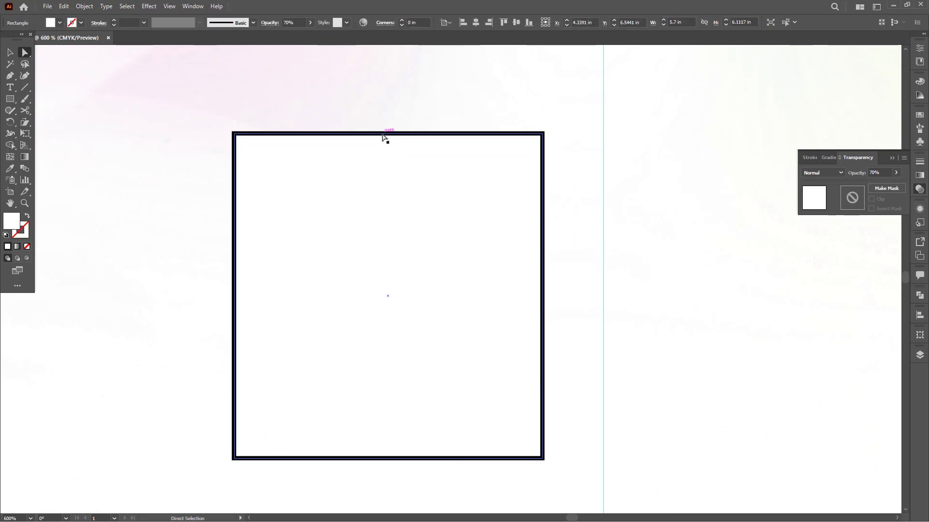
pyautogui.click(383, 134)
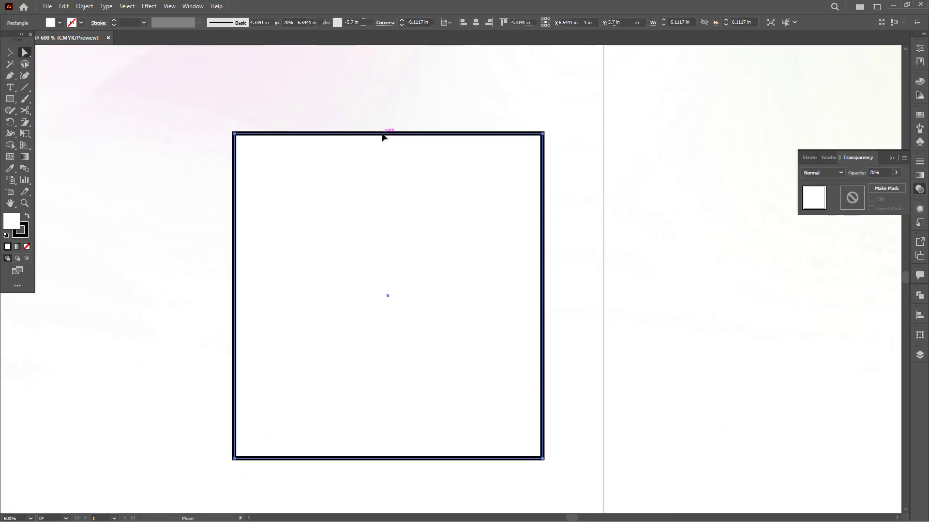
pyautogui.hotkey('ctrl', 'c')
pyautogui.hotkey('ctrl', 'f')
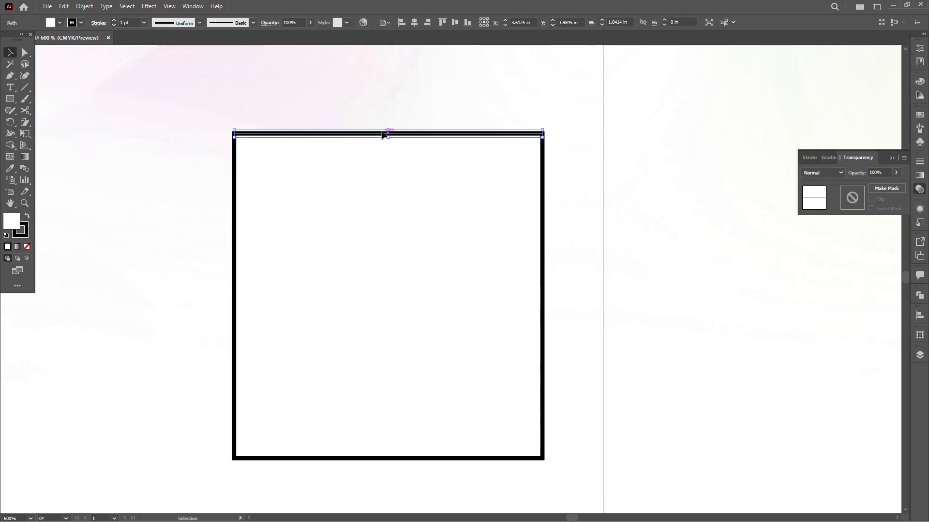
pyautogui.moveTo(383, 135); pyautogui.dragTo(383, 108)
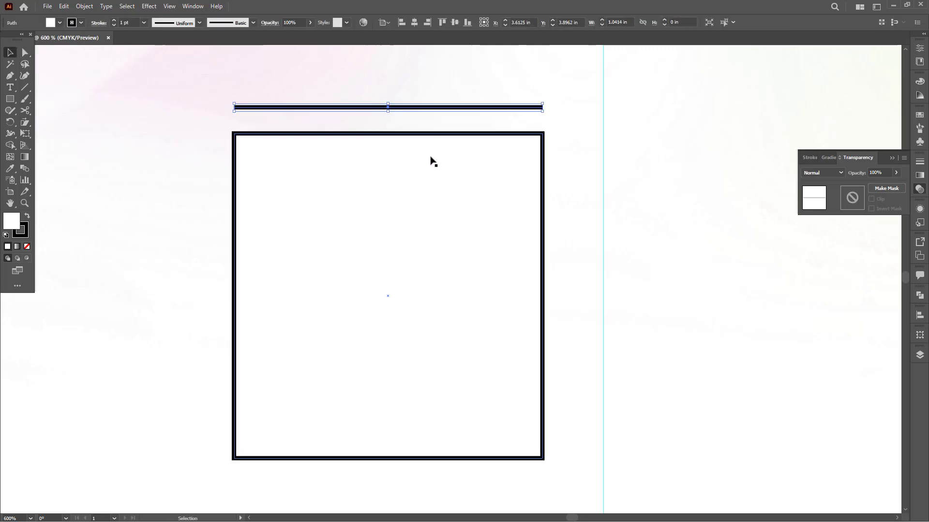
# - Undo the copied edge line, and delete the small rectangle from the panel
pyautogui.hotkey('ctrl', 'z')
pyautogui.hotkey('ctrl', 'z')
pyautogui.hotkey('ctrl', 'z')
pyautogui.hotkey('ctrl', 'z')
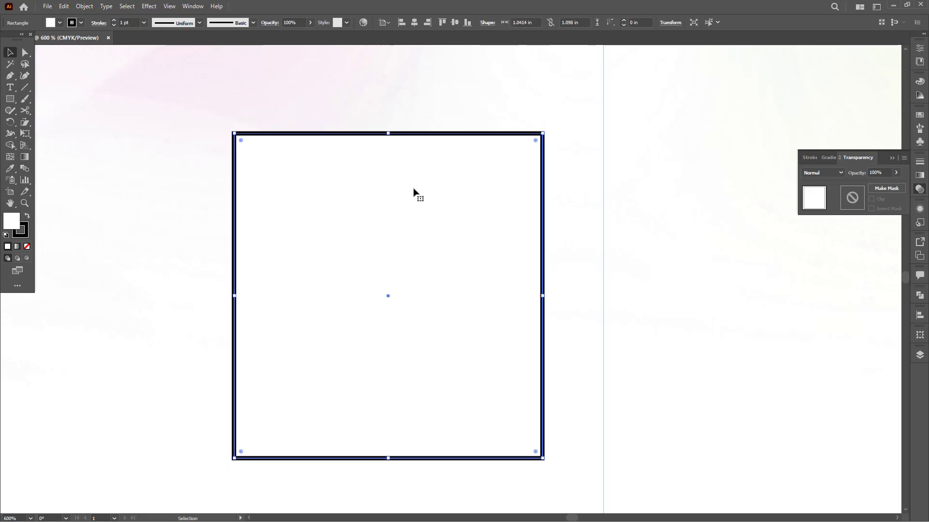
pyautogui.hotkey('ctrl', '-')
pyautogui.hotkey('ctrl', '-')
pyautogui.hotkey('ctrl', '-')
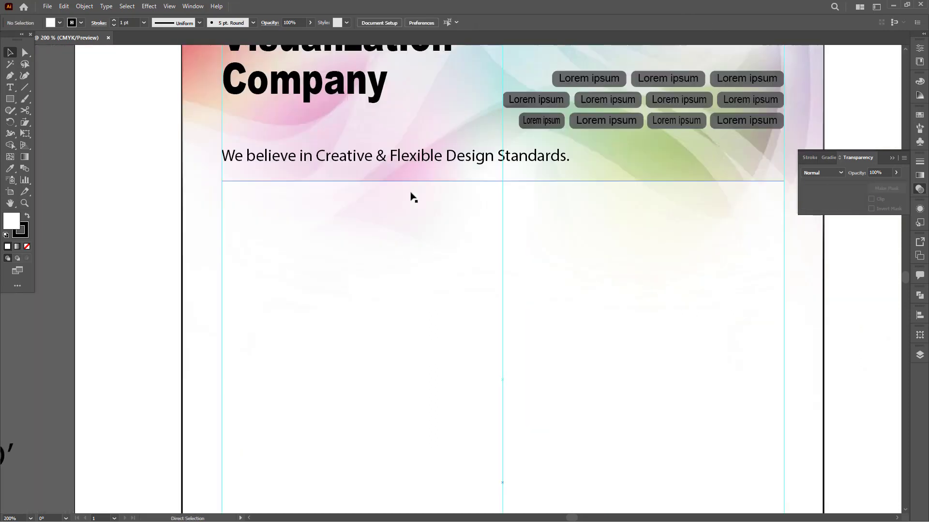
# - Copy only the top edge of the large translucent panel and paste it in front as a separate line
pyautogui.press('space')
pyautogui.moveTo(486, 229); pyautogui.dragTo(434, 215)
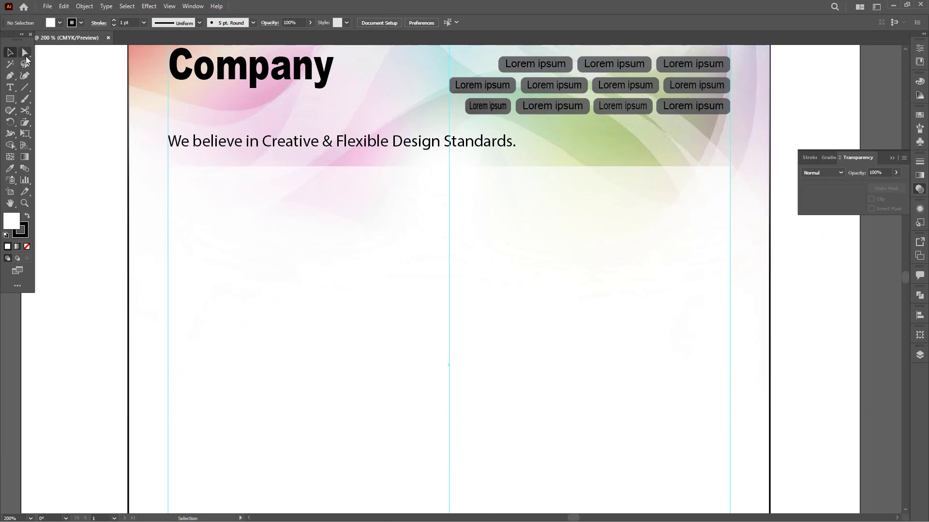
pyautogui.click(25, 54)
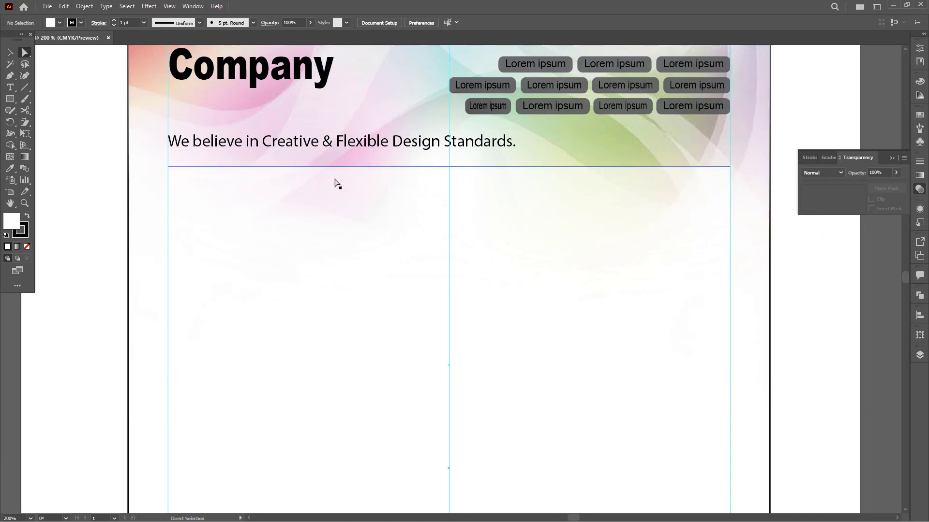
pyautogui.click(389, 168)
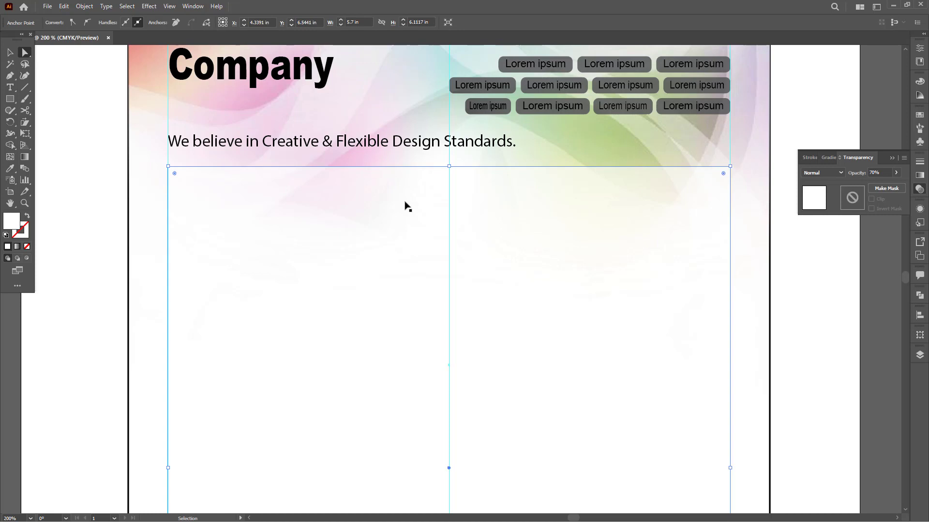
pyautogui.hotkey('ctrl', 'c')
pyautogui.hotkey('ctrl', 'f')
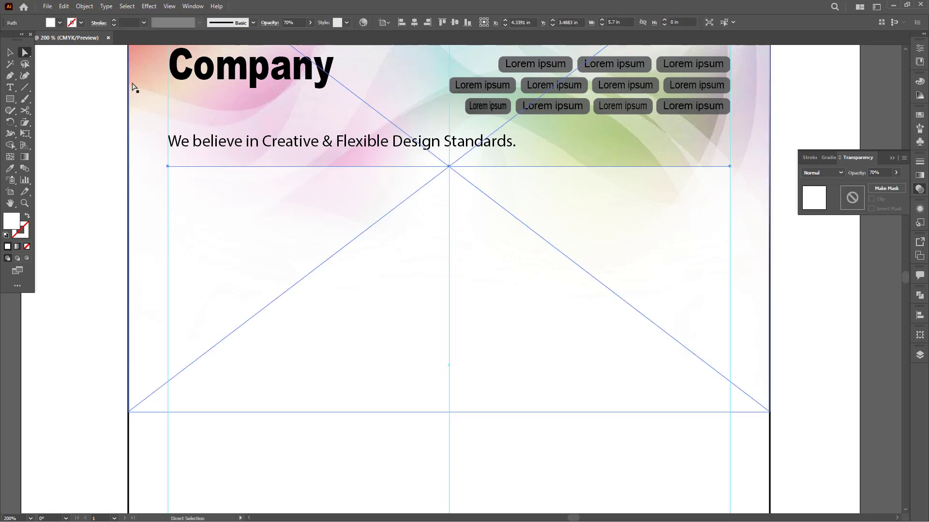
# - Give the copied line below the tagline a black stroke and 100% opacity
pyautogui.click(72, 23)
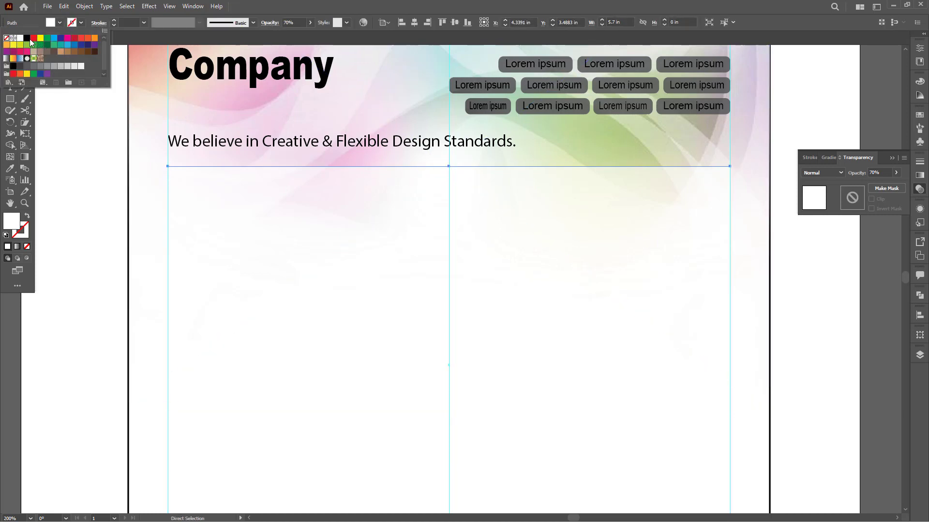
pyautogui.click(28, 38)
pyautogui.press('v')
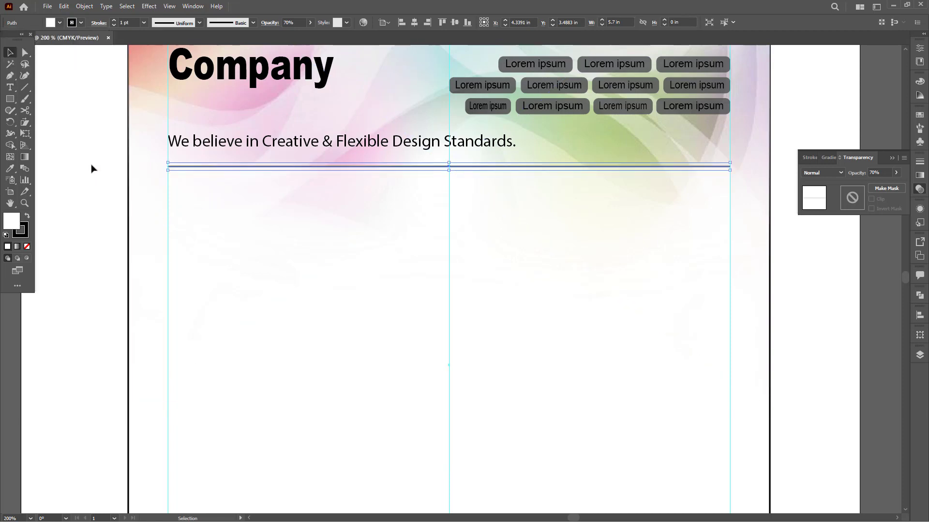
pyautogui.click(91, 166)
pyautogui.click(226, 169)
pyautogui.click(895, 173)
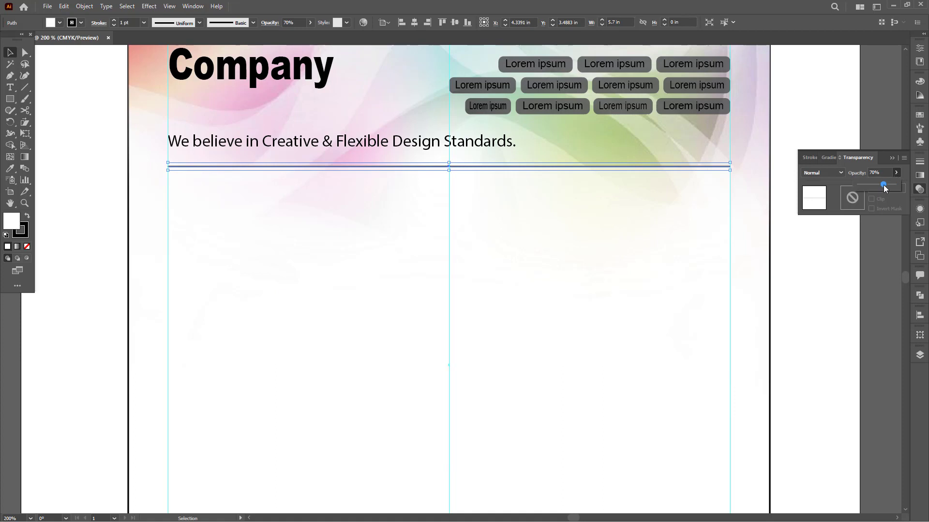
pyautogui.moveTo(881, 184); pyautogui.dragTo(910, 192)
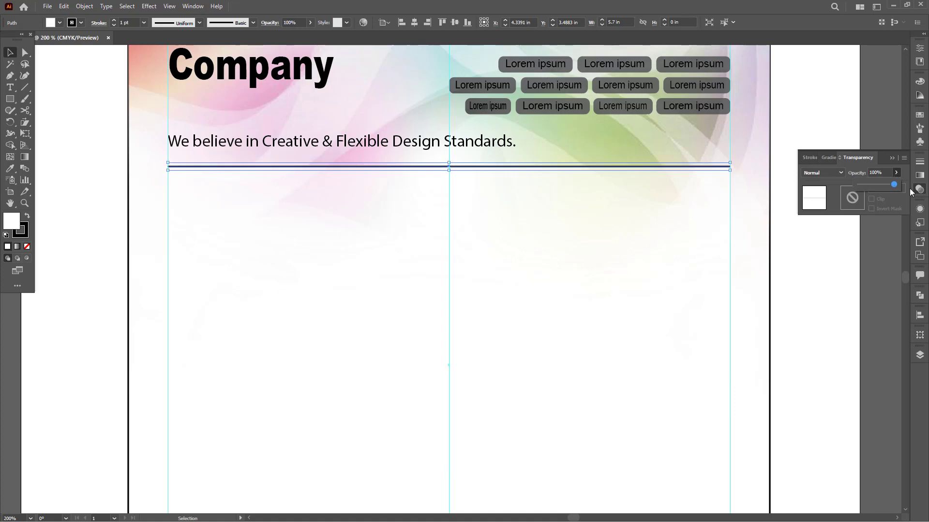
# - Set the copied line's stroke weight to 0.5 pt and deselect it
pyautogui.click(921, 162)
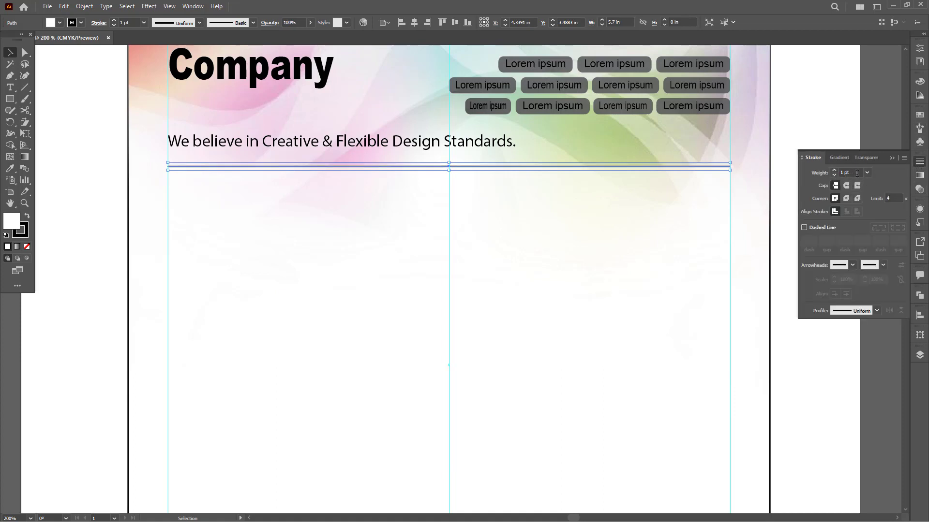
pyautogui.moveTo(857, 173); pyautogui.dragTo(839, 174)
pyautogui.write('.')
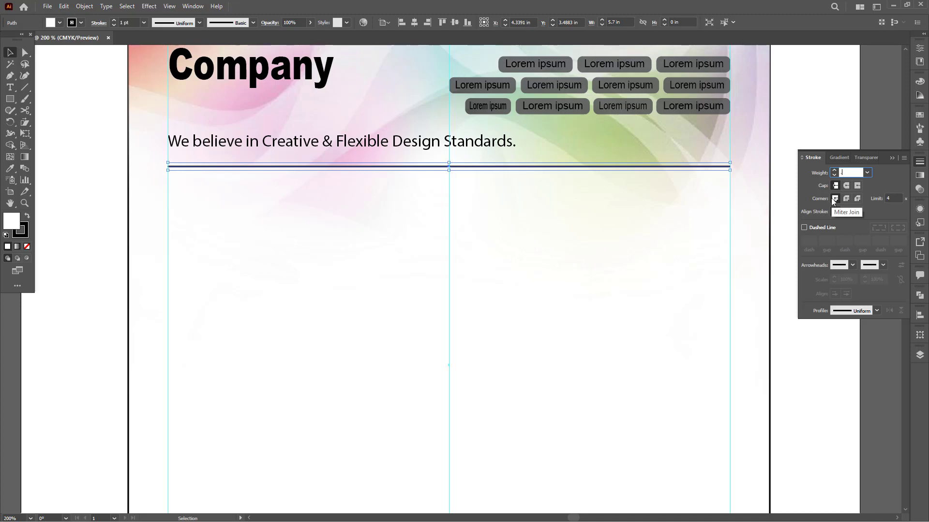
pyautogui.write('5')
pyautogui.press('Return')
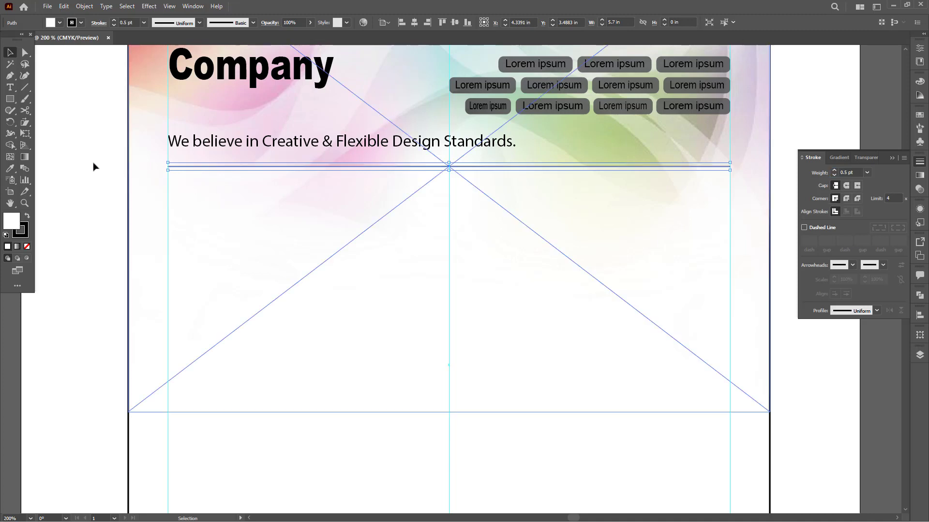
pyautogui.click(75, 211)
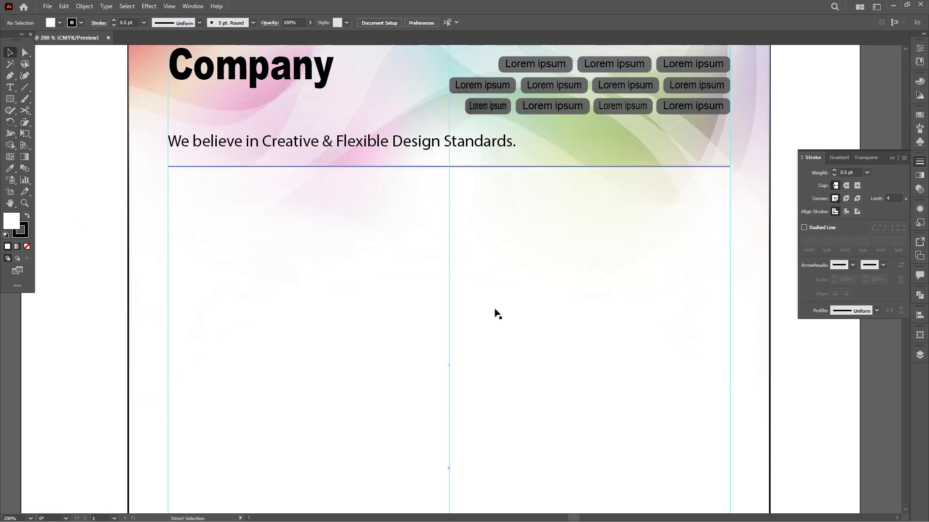
# - Move the teal building image slightly away from the orange building image, down and outward beside the artboard
pyautogui.hotkey('ctrl', '-')
pyautogui.hotkey('ctrl', '-')
pyautogui.press('space')
pyautogui.scroll(-2, 486, 237)
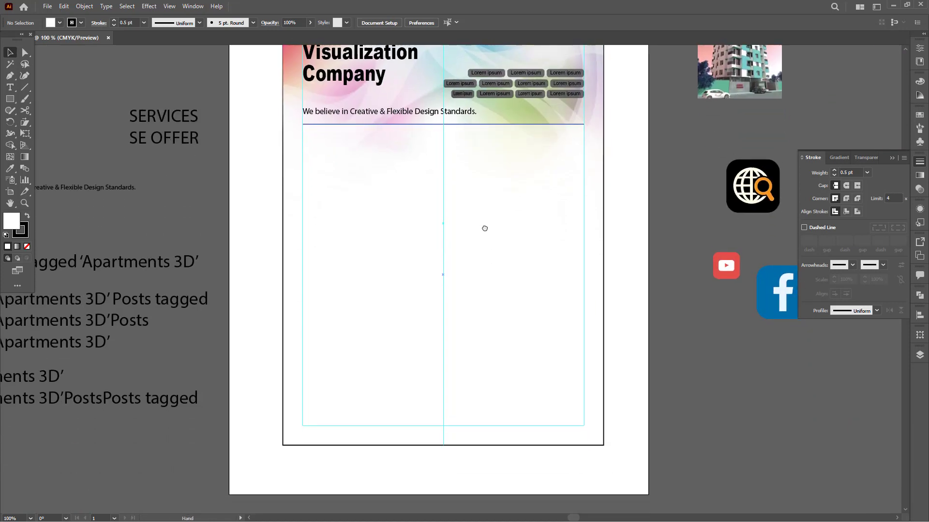
pyautogui.hotkey('ctrl', '-')
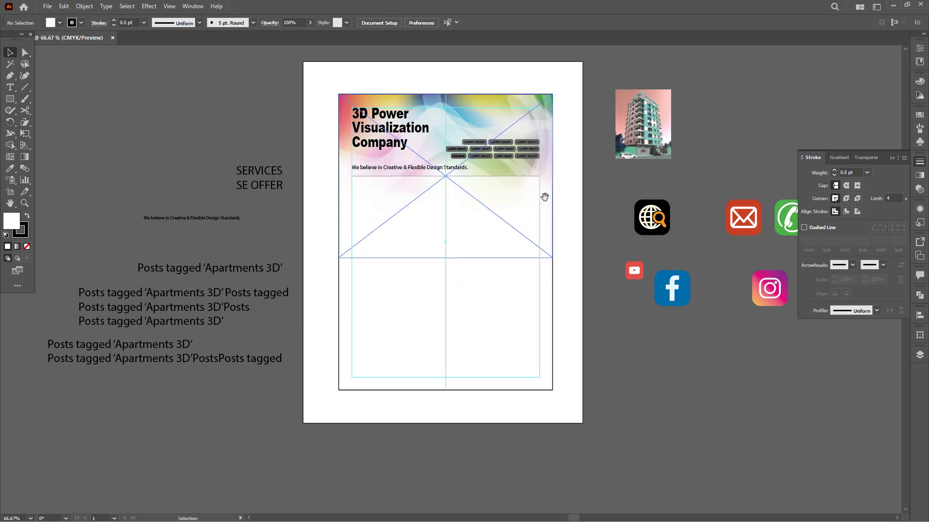
pyautogui.scroll(5, 543, 199)
pyautogui.moveTo(378, 122); pyautogui.dragTo(717, 272)
pyautogui.moveTo(215, 133); pyautogui.dragTo(673, 177)
pyautogui.moveTo(614, 238); pyautogui.dragTo(602, 244)
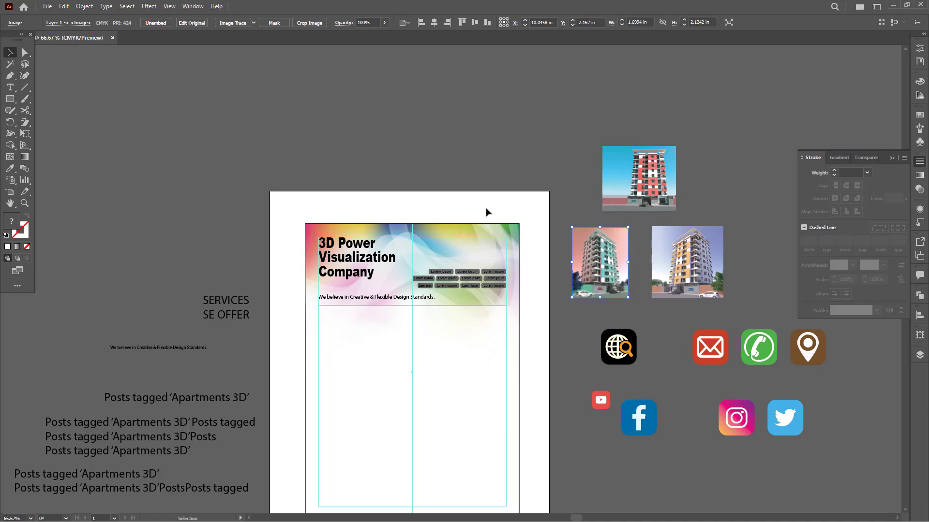
# - Switch to Photoshop, look over the open building render ddd.jpg, and return to Illustrator
pyautogui.hotkey('alt', 'Tab')
pyautogui.click(398, 227)
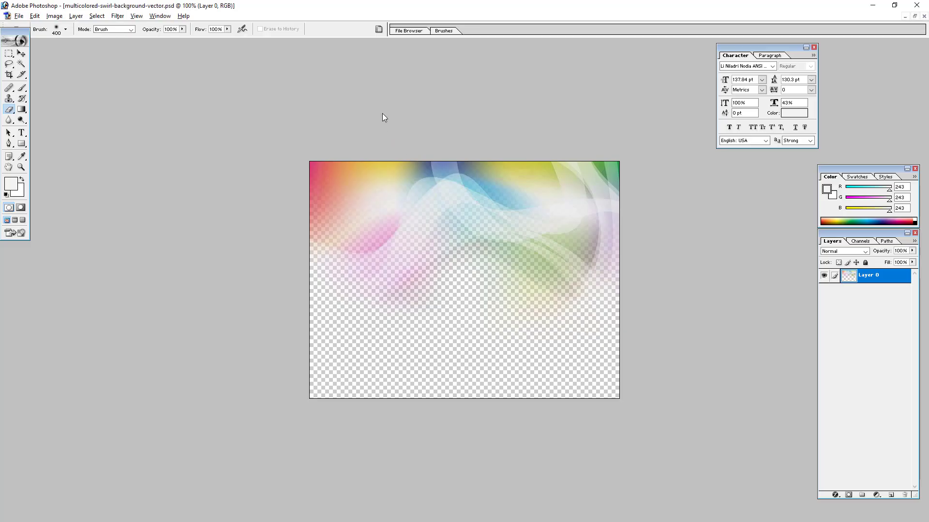
pyautogui.press('f')
pyautogui.press('f')
pyautogui.click(564, 190)
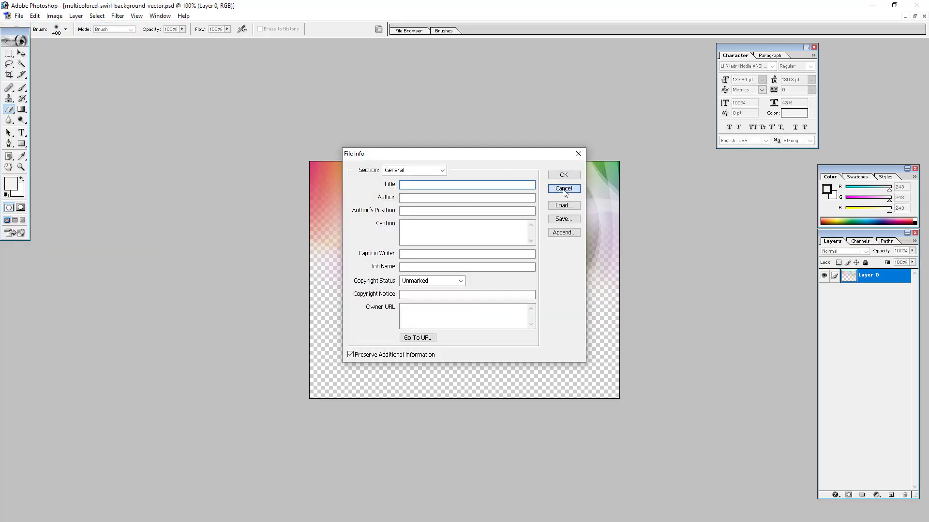
pyautogui.press('f')
pyautogui.press('f')
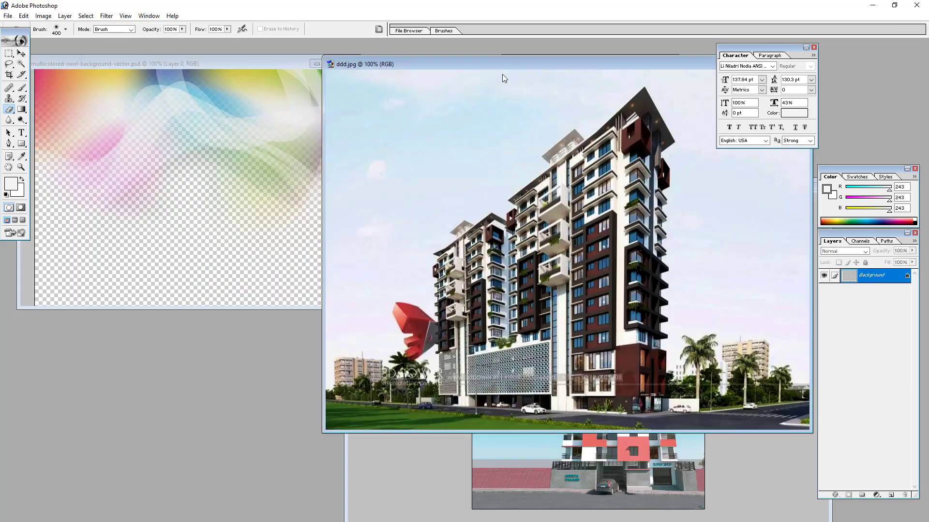
pyautogui.moveTo(456, 67); pyautogui.dragTo(333, 62)
pyautogui.hotkey('alt', 'Tab')
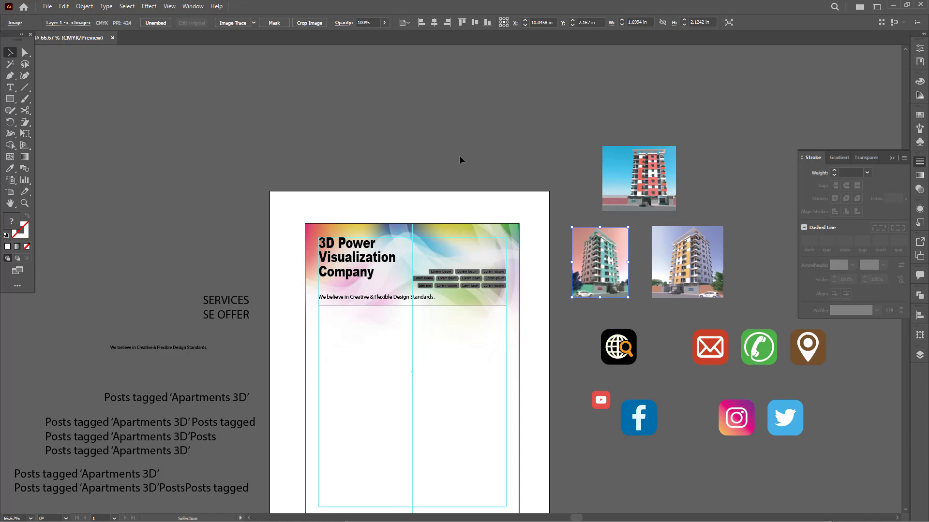
# - Draw an upright rectangle about 1.2 by 2.11 in just below the black line, across the vertical centre guide
pyautogui.click(459, 160)
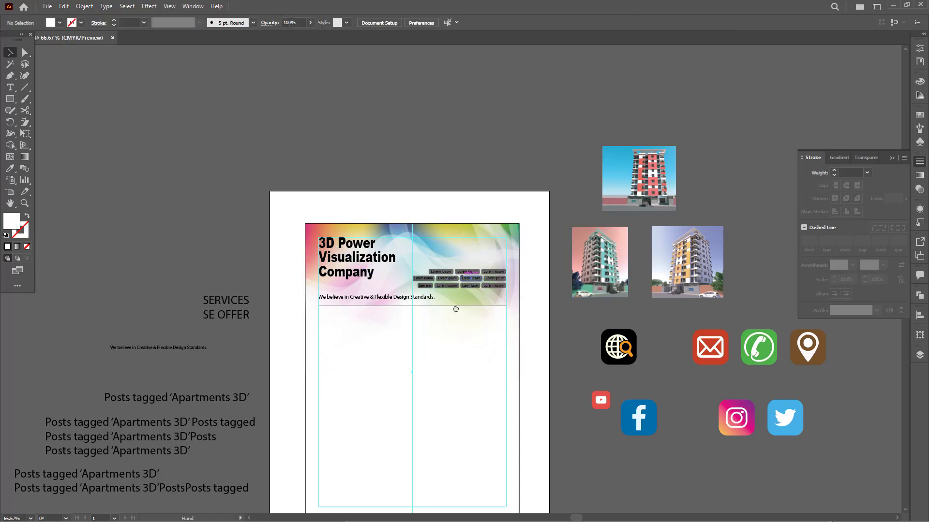
pyautogui.scroll(-3, 459, 228)
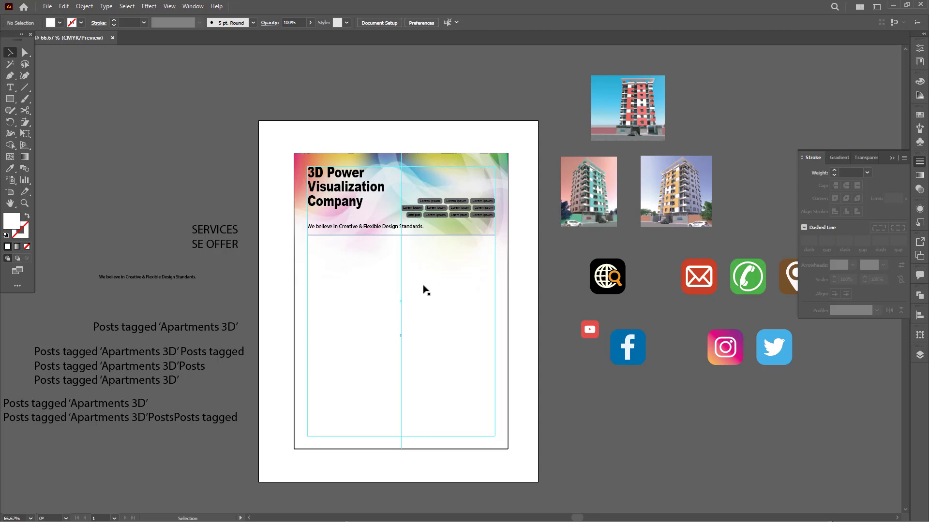
pyautogui.moveTo(385, 285); pyautogui.dragTo(454, 325)
pyautogui.moveTo(469, 279); pyautogui.dragTo(435, 296)
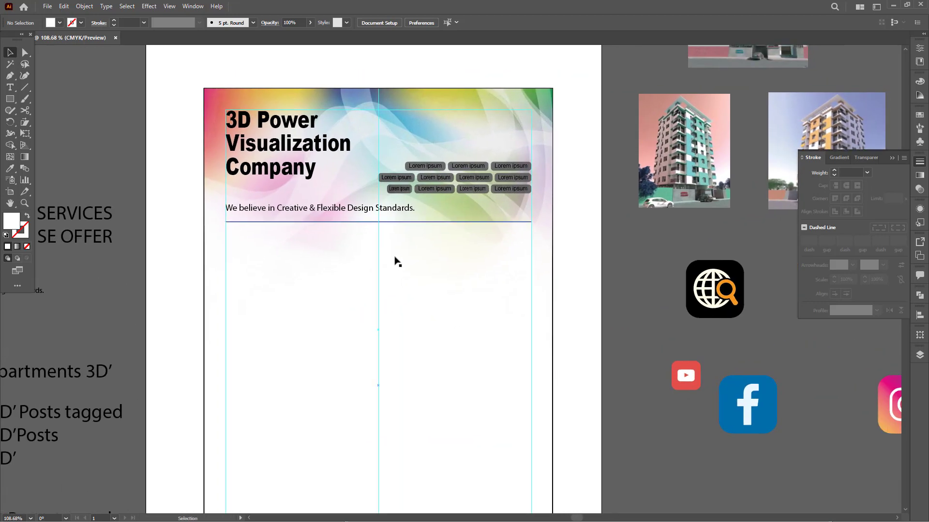
pyautogui.click(10, 98)
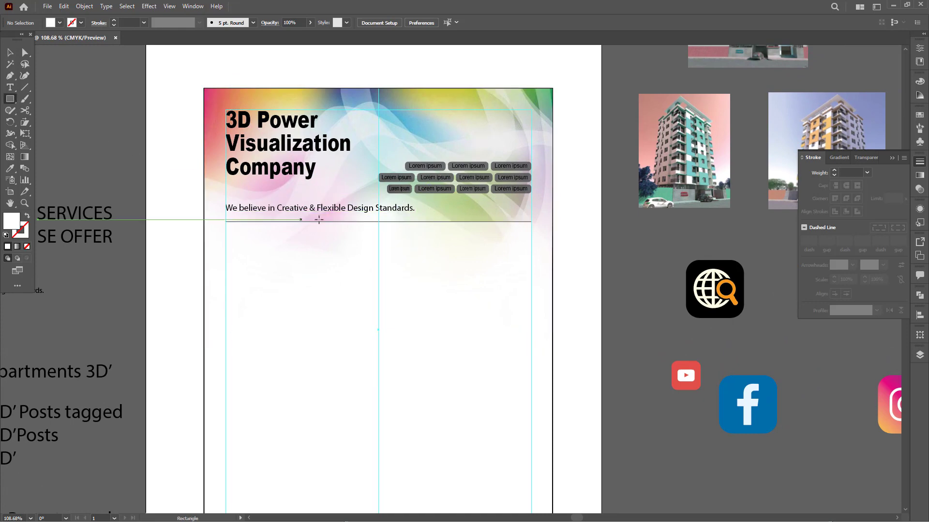
pyautogui.moveTo(350, 227); pyautogui.dragTo(373, 273)
pyautogui.moveTo(396, 322); pyautogui.dragTo(416, 340)
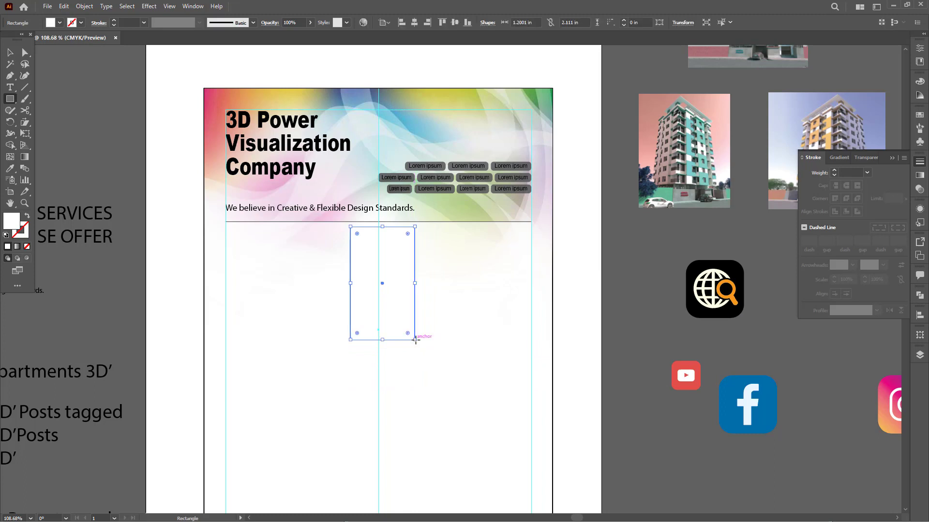
# - Fill the new upright rectangle with solid green
pyautogui.press('v')
pyautogui.click(58, 23)
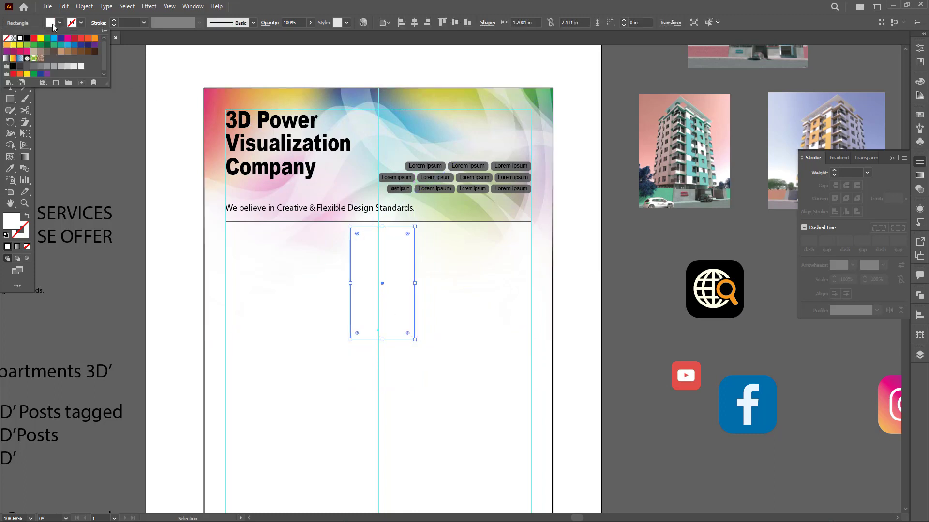
pyautogui.click(48, 38)
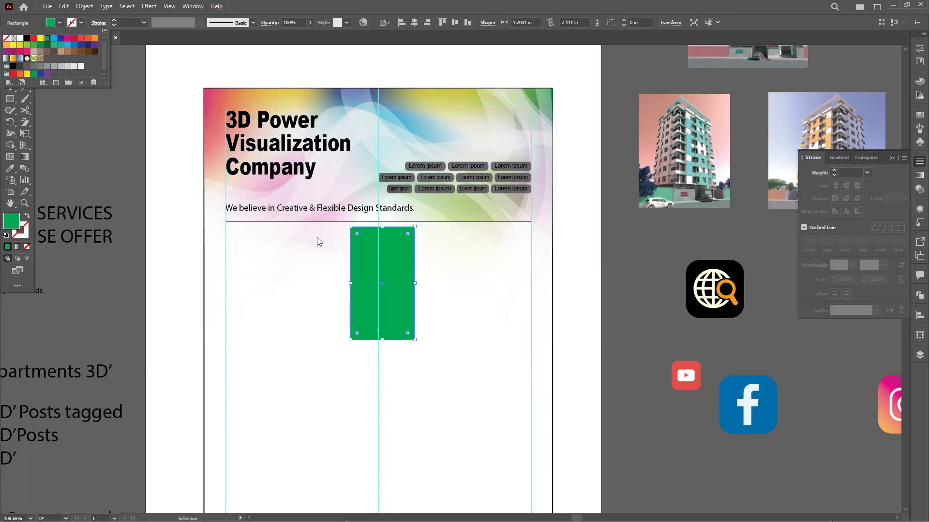
# - Move the green rectangle sideways so its right edge sits at the vertical centre guide
pyautogui.click(374, 267)
pyautogui.moveTo(355, 262); pyautogui.dragTo(320, 265)
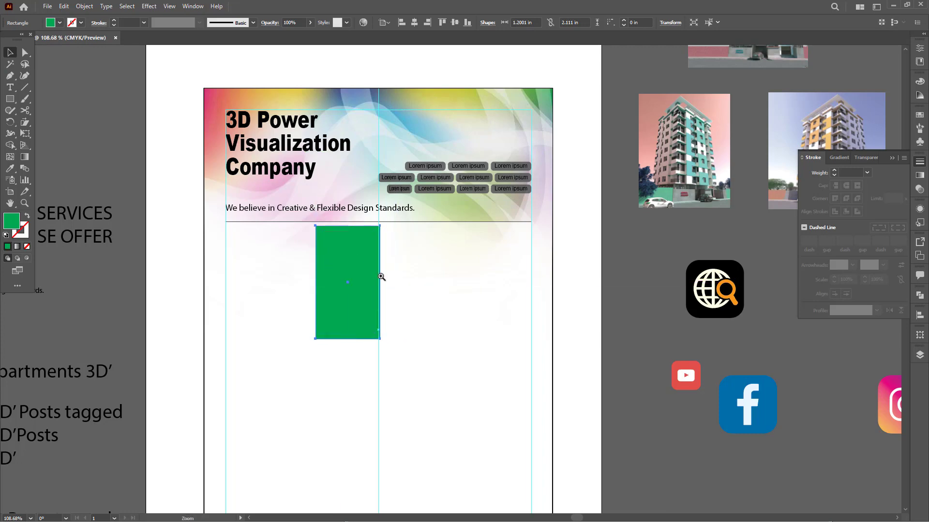
pyautogui.moveTo(381, 276); pyautogui.dragTo(448, 290)
pyautogui.moveTo(327, 267)
pyautogui.mouseDown()
pyautogui.moveTo(475, 269)
pyautogui.moveTo(440, 265)
pyautogui.mouseUp()
pyautogui.hotkey('ctrl', 'z')
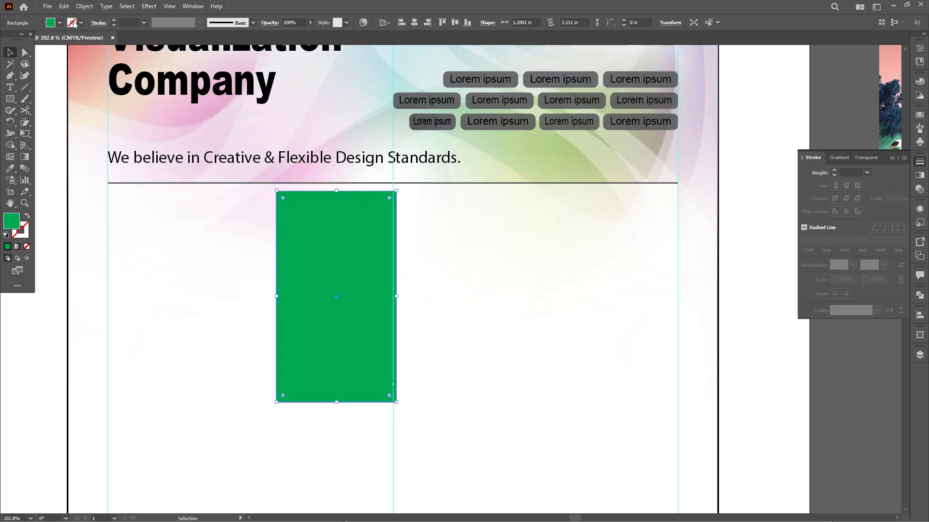
# - Give the rectangle a red 1 pt stroke and remove its fill
pyautogui.click(75, 26)
pyautogui.click(33, 38)
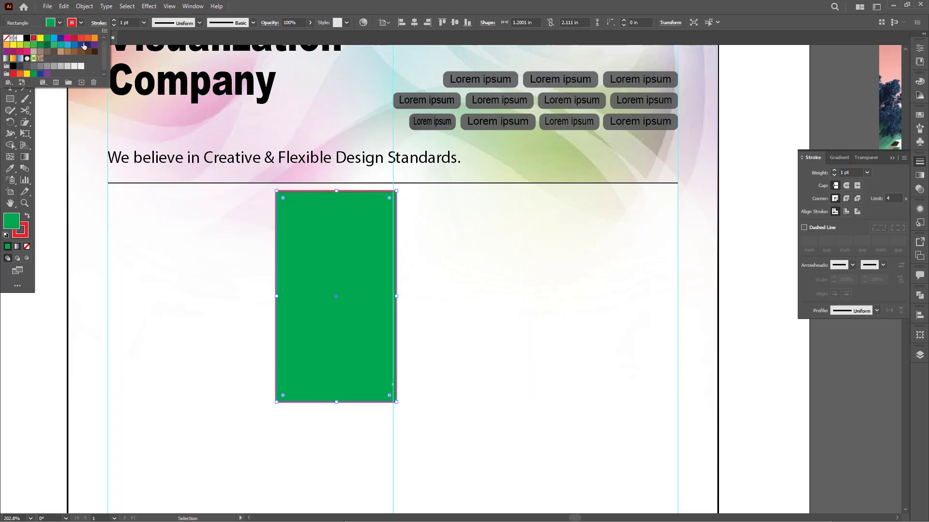
pyautogui.click(52, 27)
pyautogui.click(51, 23)
pyautogui.click(6, 38)
pyautogui.click(260, 243)
pyautogui.click(454, 258)
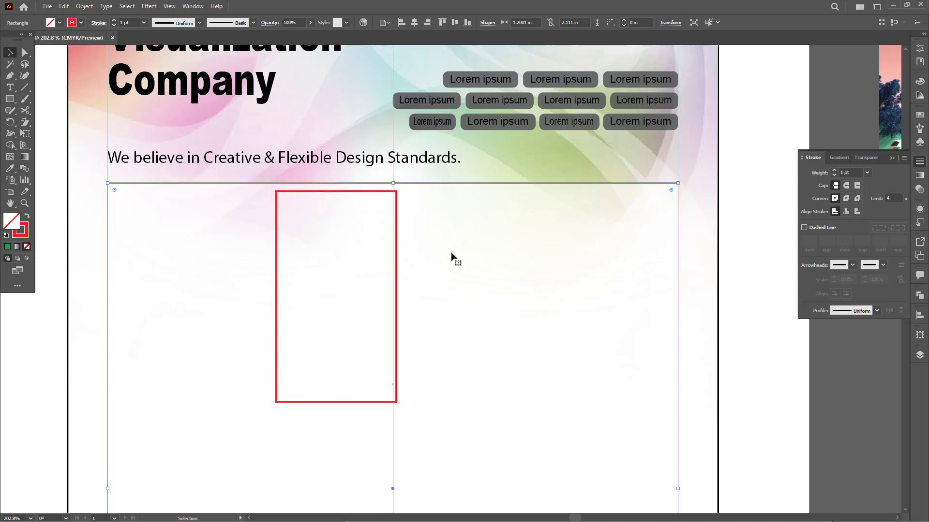
# - Duplicate the red rectangle to its right edge to edge and repeat the copy twice, forming a row of four
pyautogui.click(396, 219)
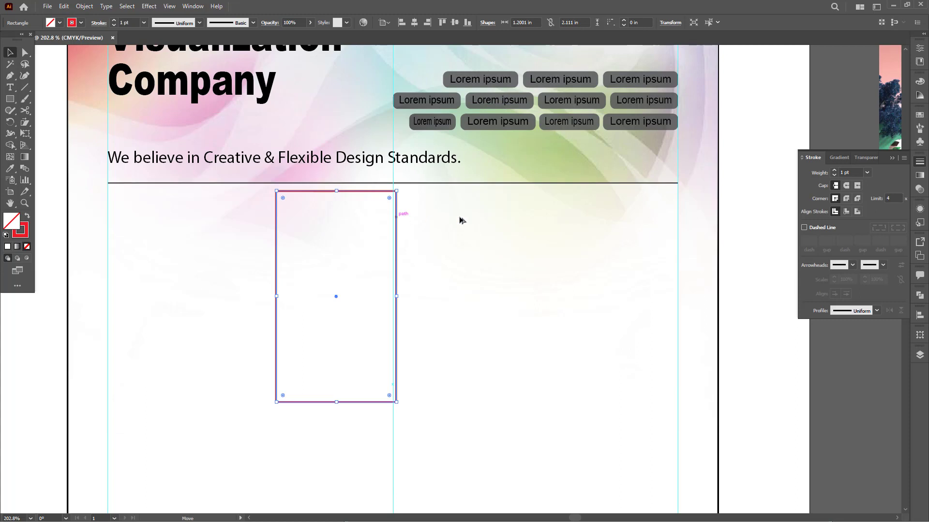
pyautogui.moveTo(398, 220); pyautogui.dragTo(516, 220)
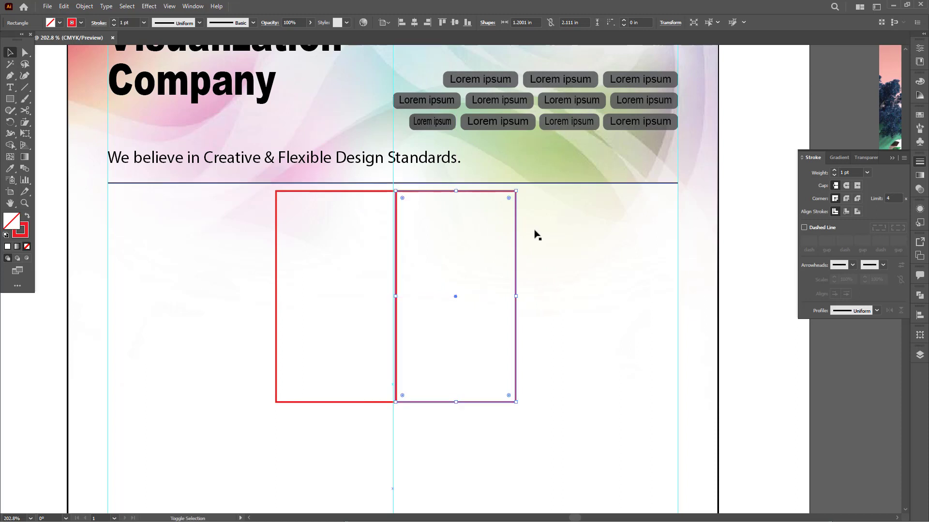
pyautogui.moveTo(585, 262); pyautogui.dragTo(527, 267)
pyautogui.press('a')
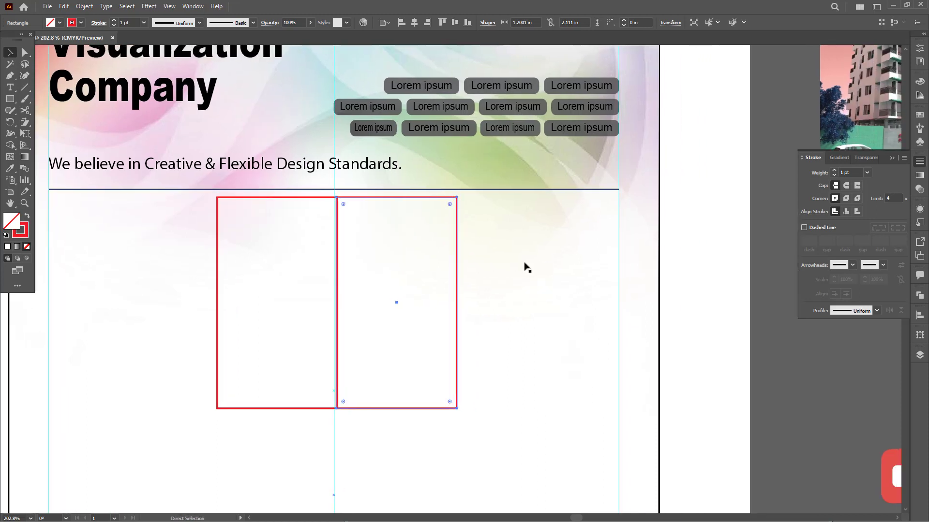
pyautogui.hotkey('ctrl', 'd')
pyautogui.hotkey('ctrl', 'd')
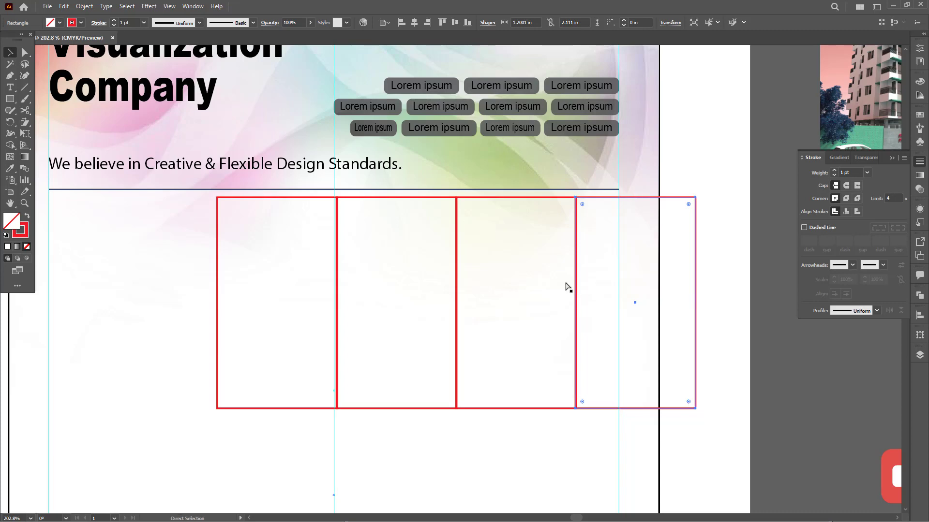
# - Narrow the second, third and fourth rectangles together from the right to about 1.08 in wide each
pyautogui.hotkey('ctrl', '-')
pyautogui.press('space')
pyautogui.moveTo(430, 302); pyautogui.dragTo(473, 302)
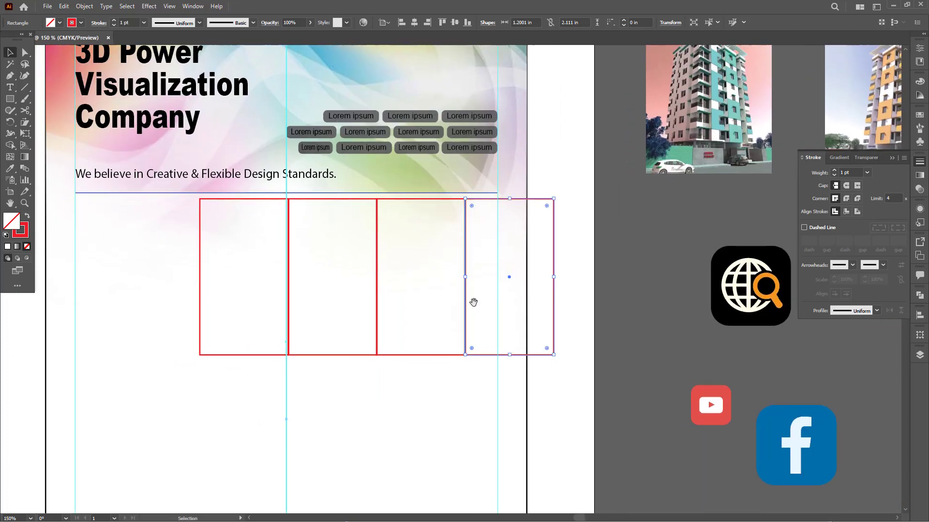
pyautogui.keyDown('shift'); pyautogui.click(376, 250); pyautogui.keyUp('shift')
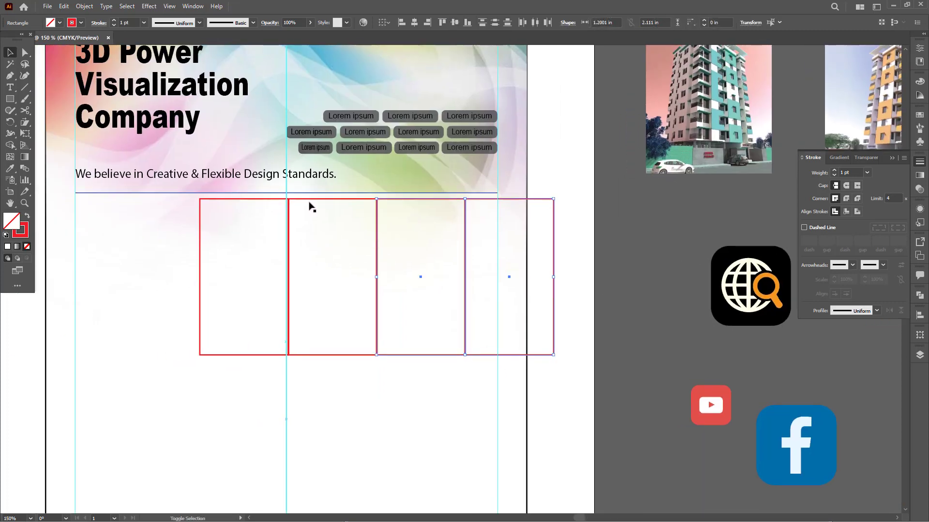
pyautogui.keyDown('shift'); pyautogui.click(310, 200); pyautogui.keyUp('shift')
pyautogui.keyDown('shift'); pyautogui.click(310, 199); pyautogui.keyUp('shift')
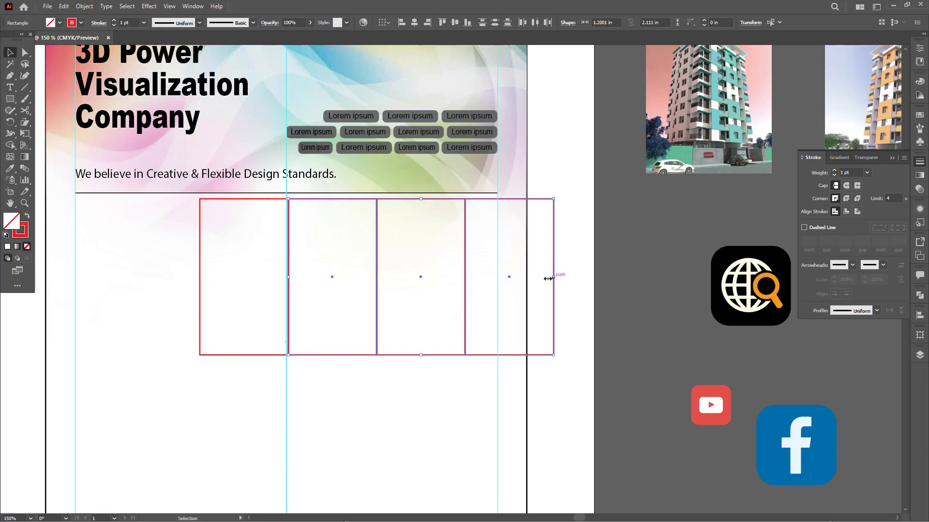
pyautogui.moveTo(547, 278); pyautogui.dragTo(504, 279)
# - Narrow the last two rectangles to about 0.92 in each, and the fourth alone further to the right margin guide
pyautogui.keyDown('shift'); pyautogui.click(345, 200); pyautogui.keyUp('shift')
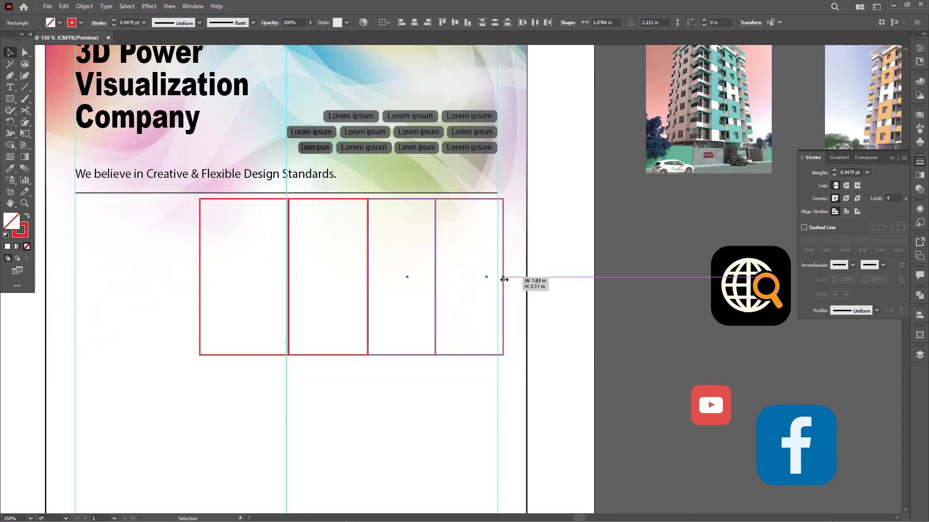
pyautogui.keyDown('shift'); pyautogui.click(416, 200); pyautogui.keyUp('shift')
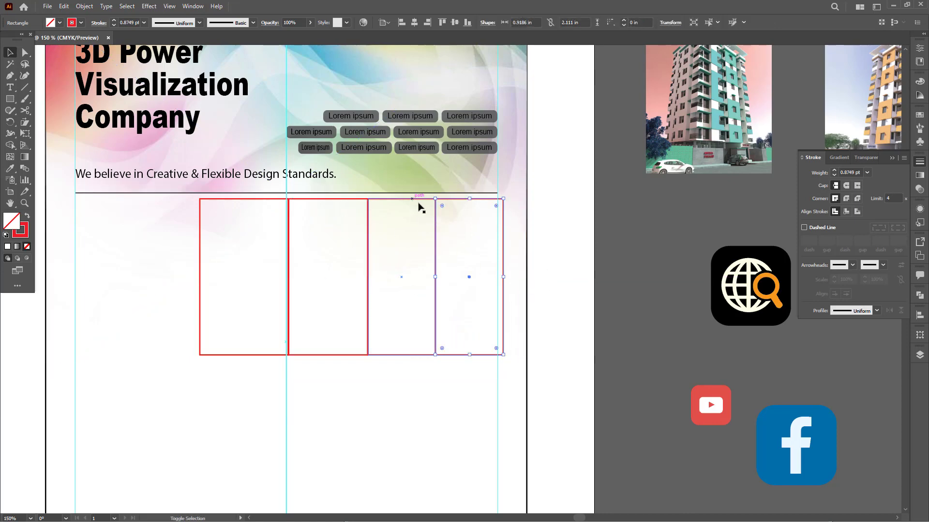
pyautogui.moveTo(503, 277); pyautogui.dragTo(475, 281)
pyautogui.click(611, 271)
pyautogui.press('Tab')
pyautogui.press('Tab')
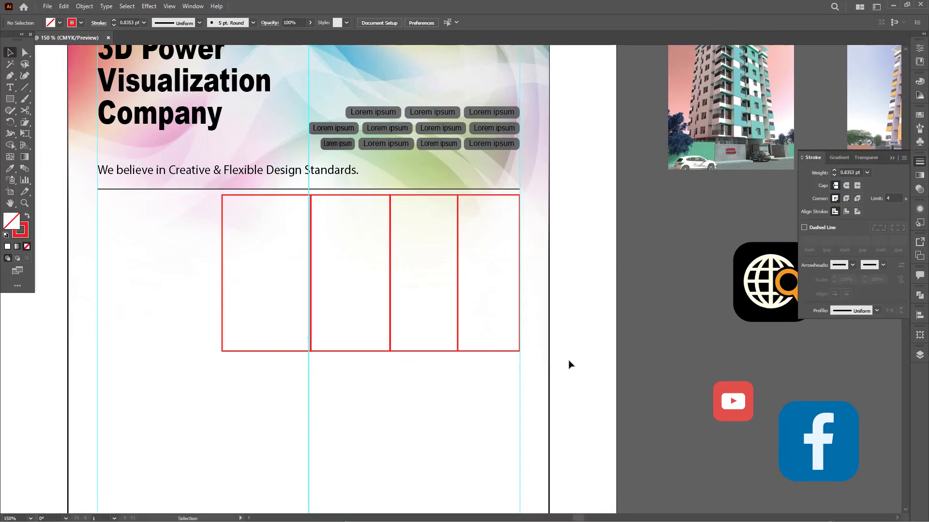
# - Shear all four rectangles together into right-leaning parallelograms spanning about 4.58 in overall
pyautogui.scroll(-1, 574, 406)
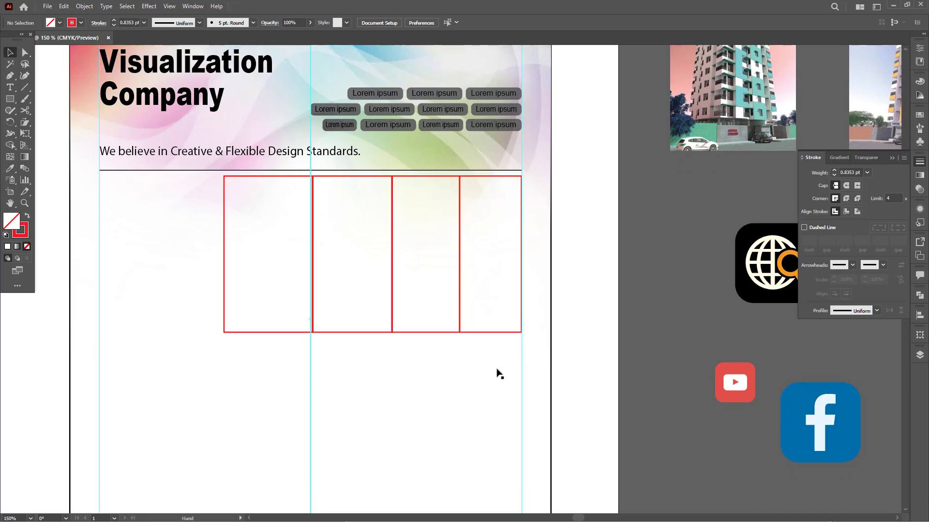
pyautogui.click(461, 333)
pyautogui.keyDown('shift'); pyautogui.click(443, 333); pyautogui.keyUp('shift')
pyautogui.keyDown('shift'); pyautogui.click(380, 332); pyautogui.keyUp('shift')
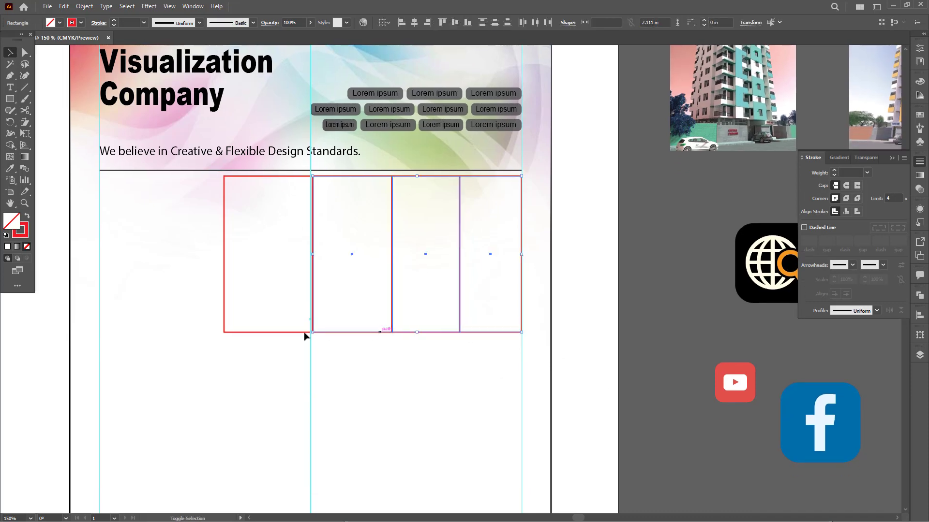
pyautogui.keyDown('shift'); pyautogui.click(290, 333); pyautogui.keyUp('shift')
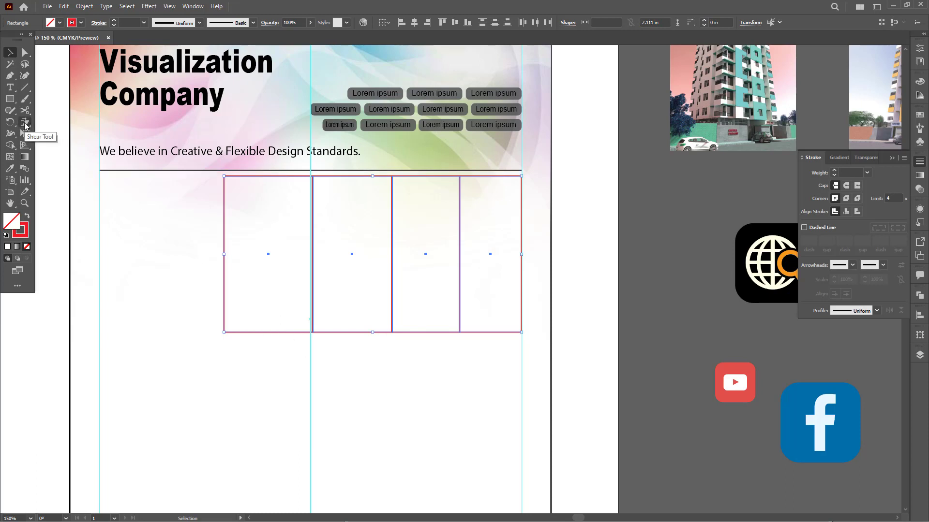
pyautogui.click(25, 124)
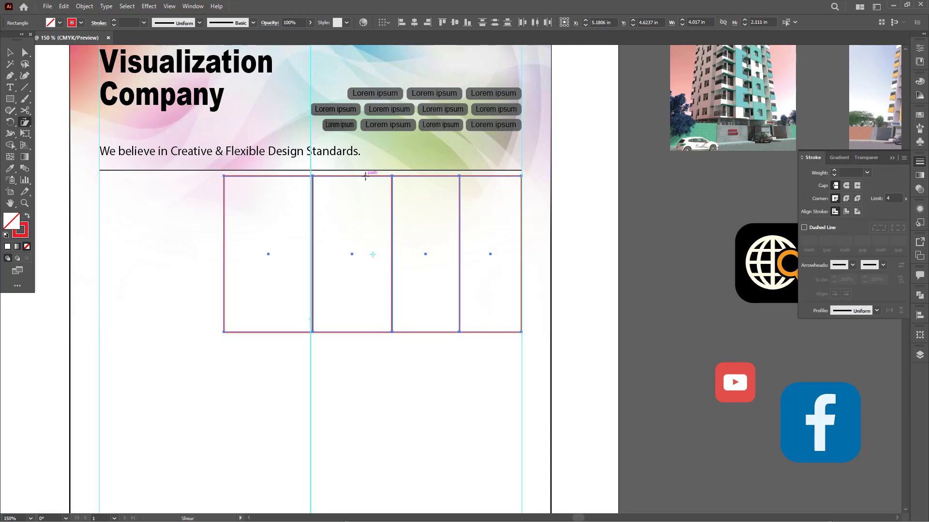
pyautogui.moveTo(365, 176); pyautogui.dragTo(387, 182)
pyautogui.press('v')
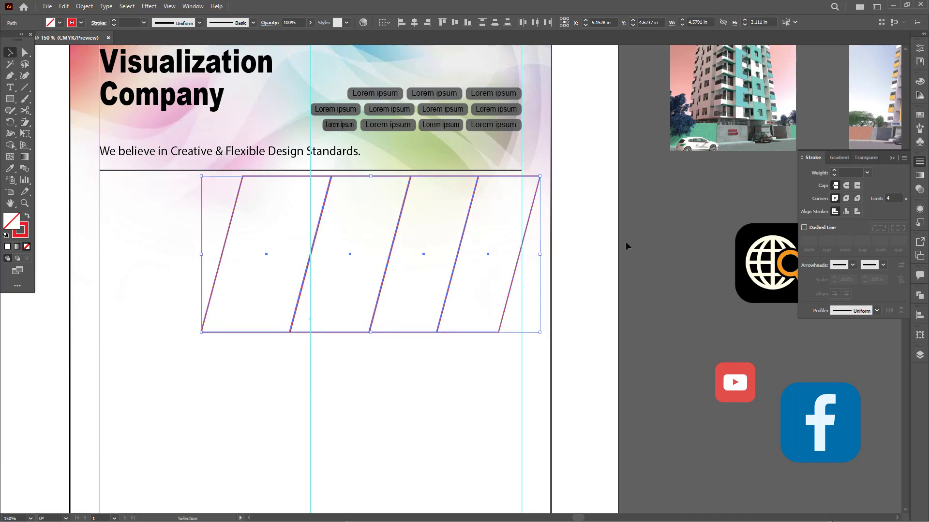
pyautogui.click(645, 237)
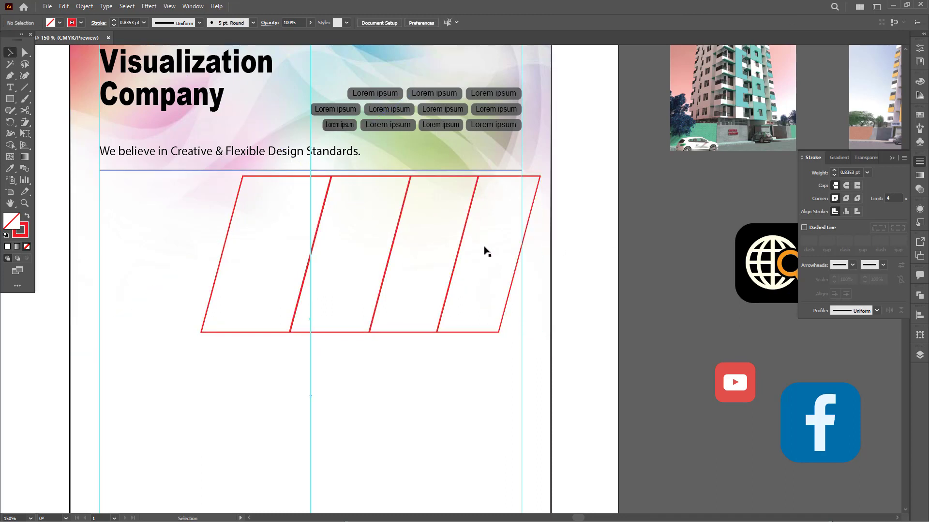
# - Draw a rectangle about 1.8 by 0.98 in over the upper part of the rightmost parallelogram
pyautogui.moveTo(476, 246); pyautogui.dragTo(480, 246)
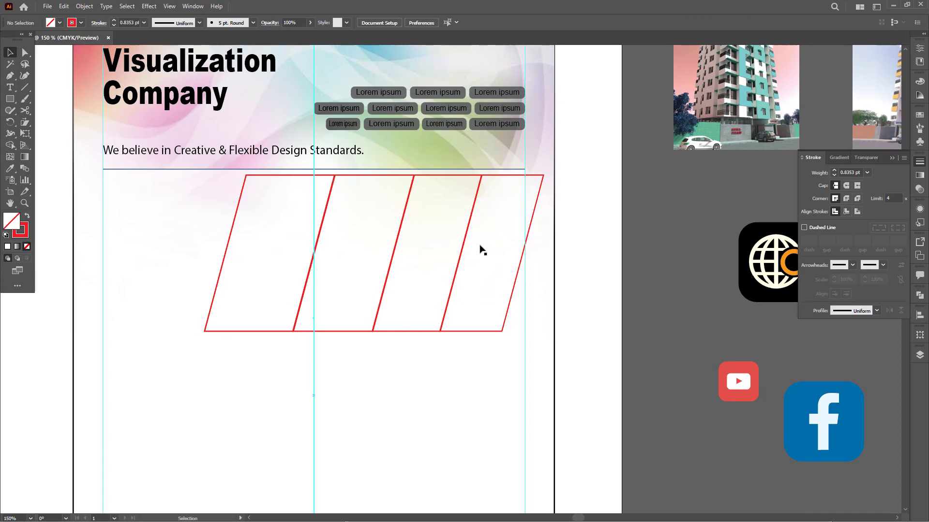
pyautogui.click(512, 176)
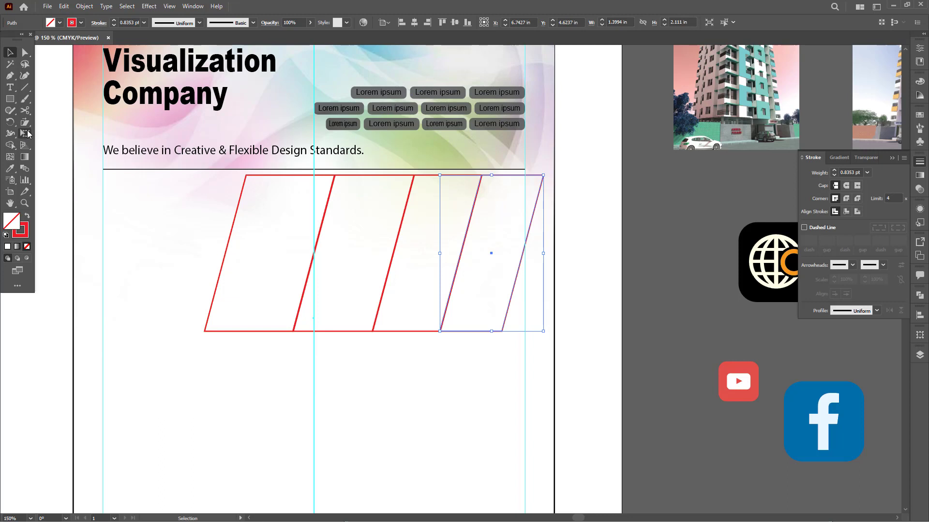
pyautogui.click(10, 99)
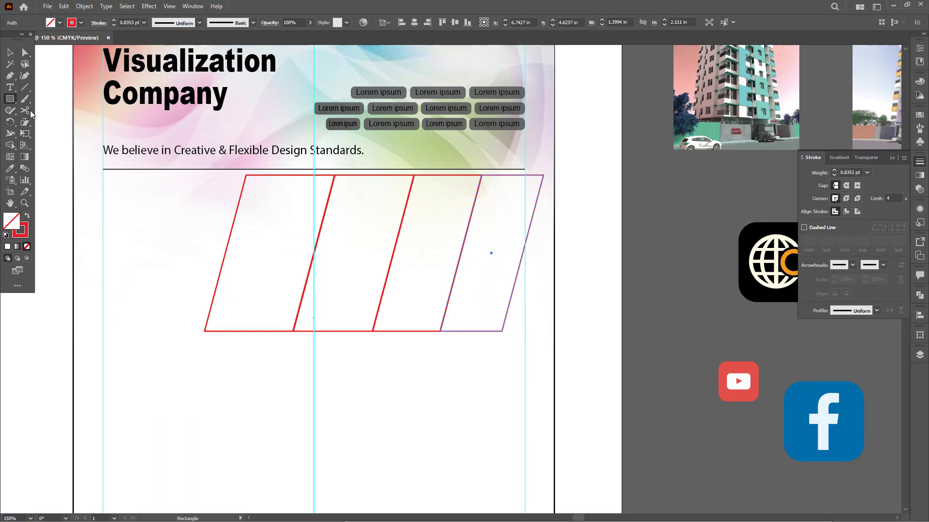
pyautogui.moveTo(445, 165); pyautogui.dragTo(580, 238)
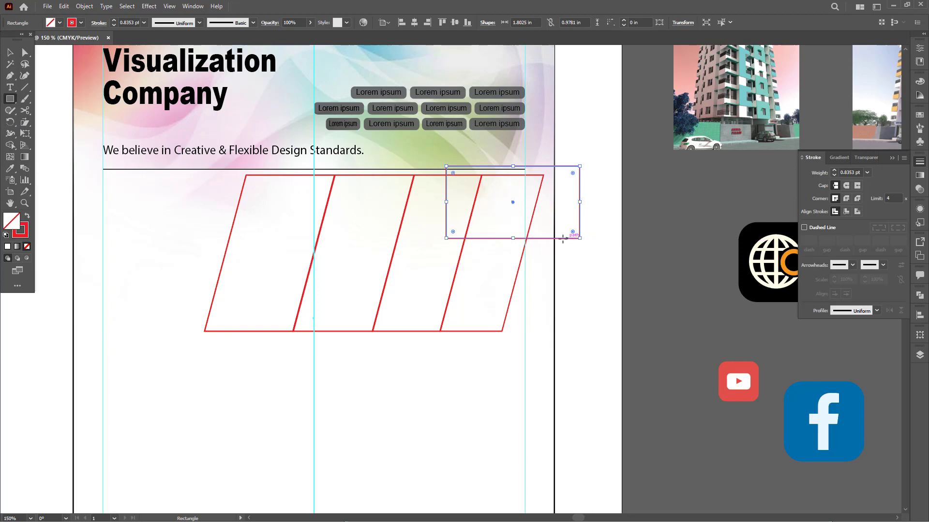
# - Cut the overlapping rectangle and the upper part off the rightmost parallelogram with the Shape Builder tool
pyautogui.click(10, 52)
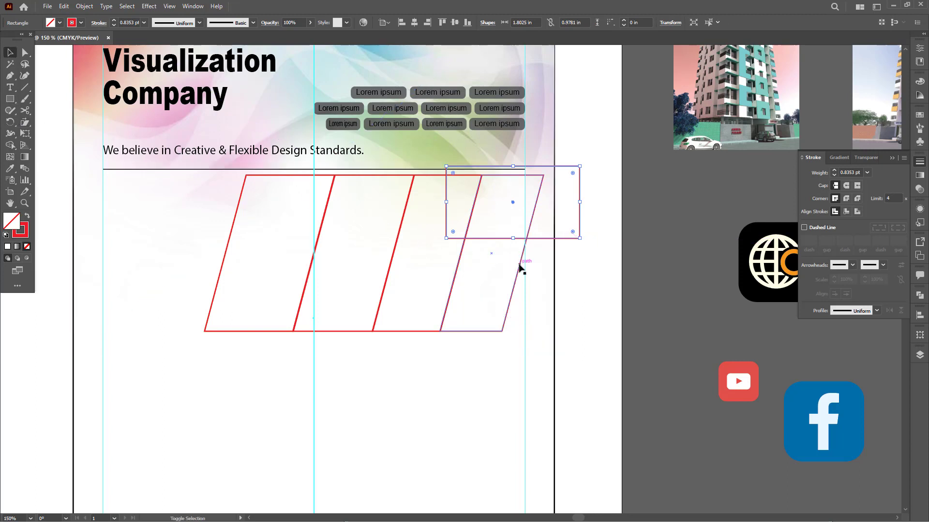
pyautogui.keyDown('shift'); pyautogui.click(519, 266); pyautogui.keyUp('shift')
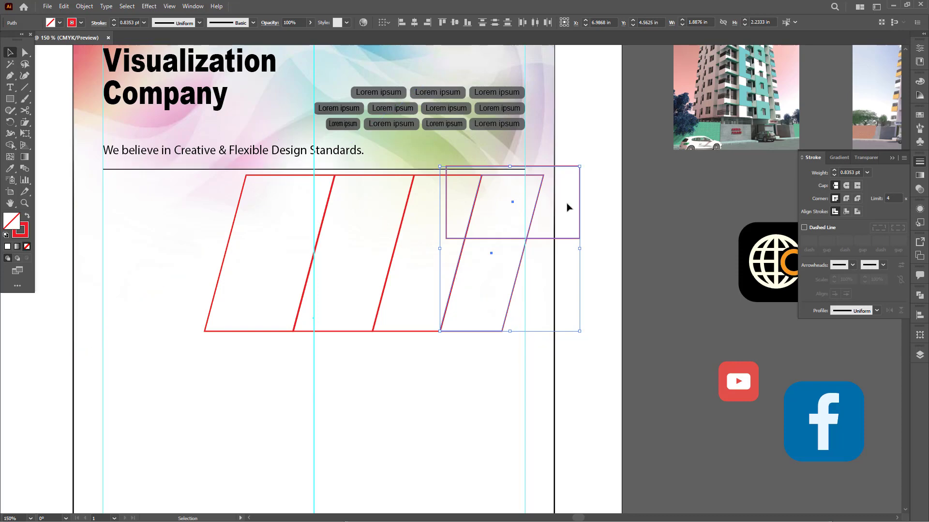
pyautogui.click(9, 146)
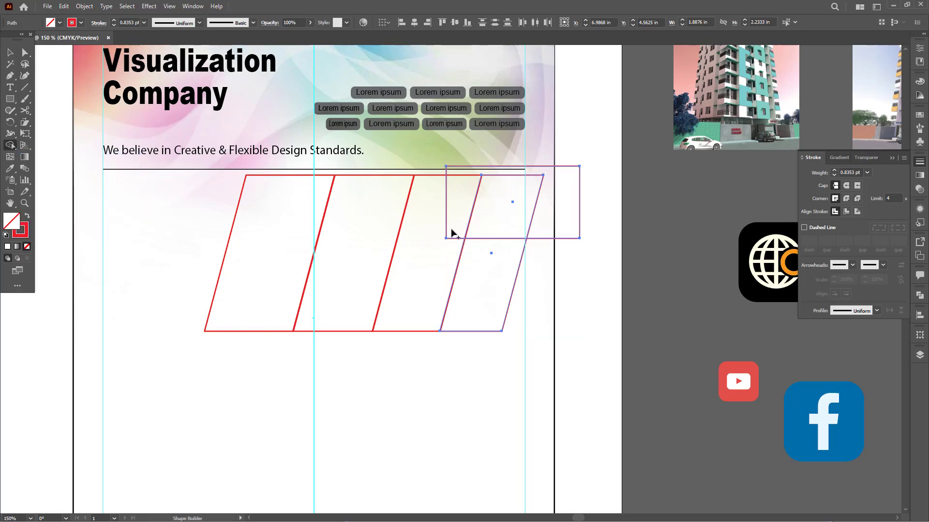
pyautogui.moveTo(449, 208); pyautogui.dragTo(549, 209)
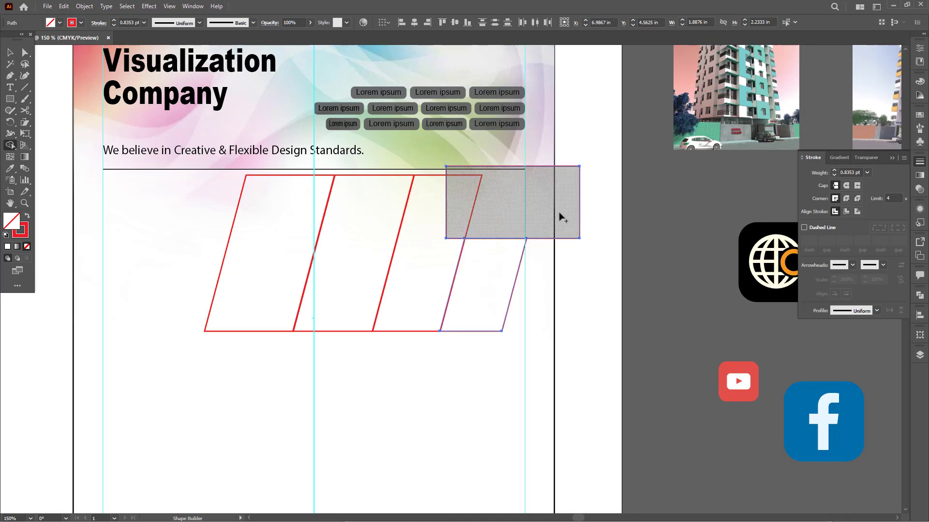
pyautogui.hotkey('ctrl', 'z')
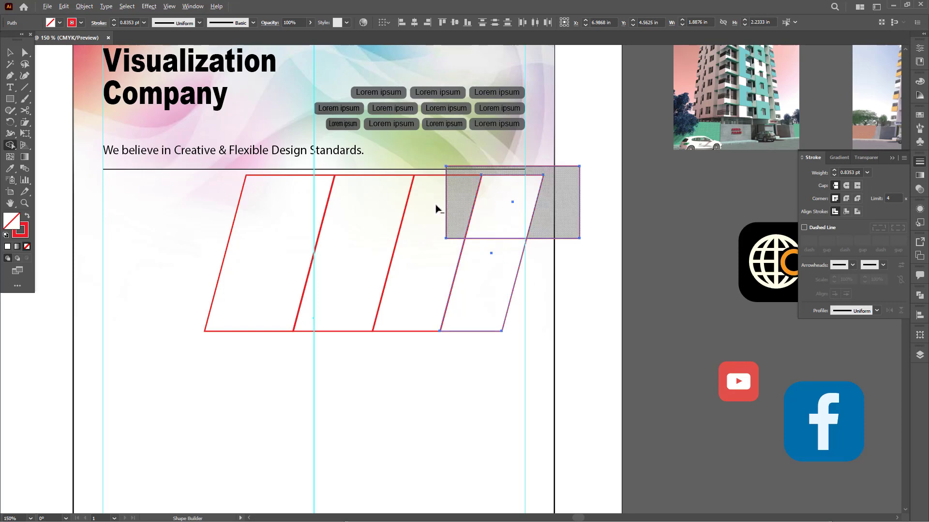
pyautogui.moveTo(436, 200); pyautogui.dragTo(597, 205)
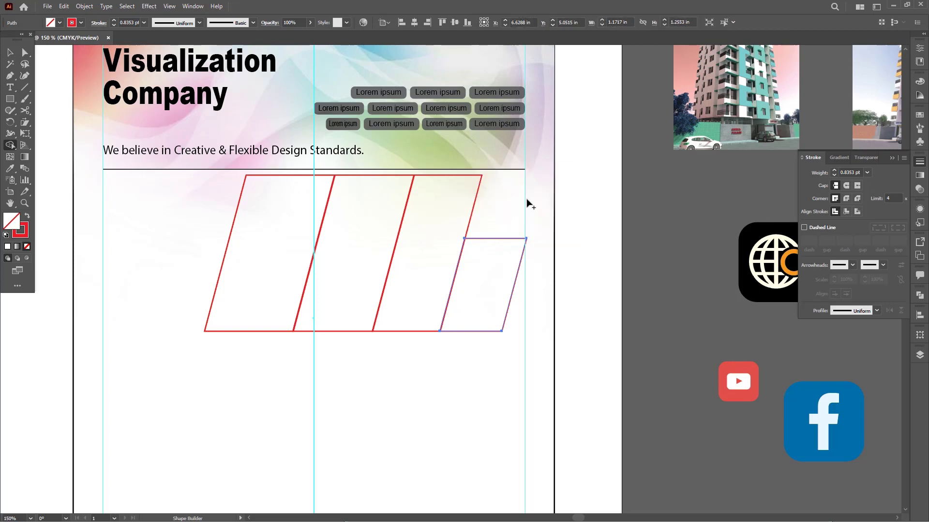
pyautogui.press('v')
pyautogui.click(653, 231)
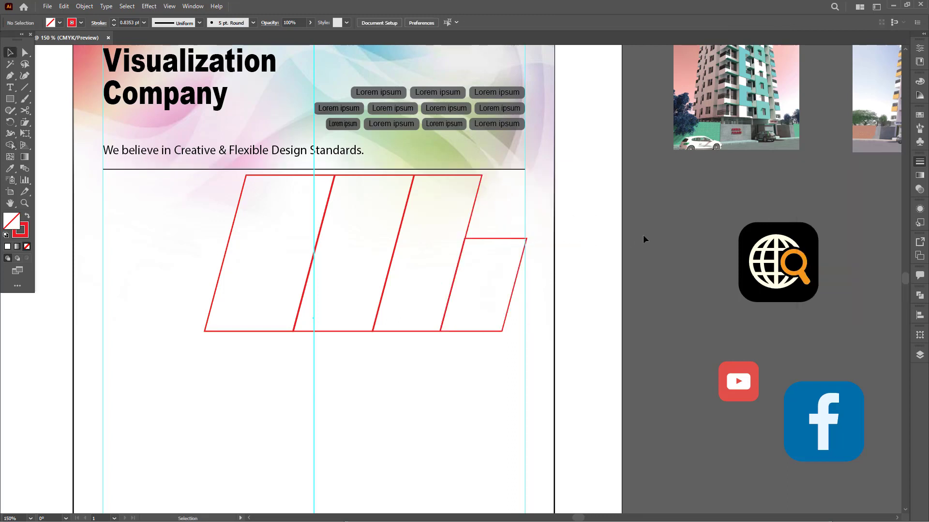
# - Try to open gaps between the four parallelograms by shifting the last three freehand to the right, one after another
pyautogui.moveTo(548, 249); pyautogui.dragTo(517, 258)
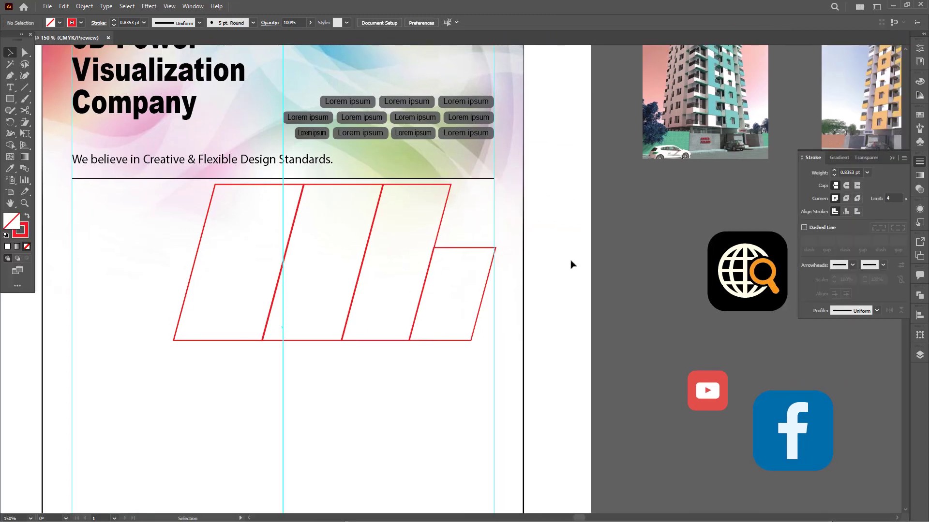
pyautogui.click(474, 248)
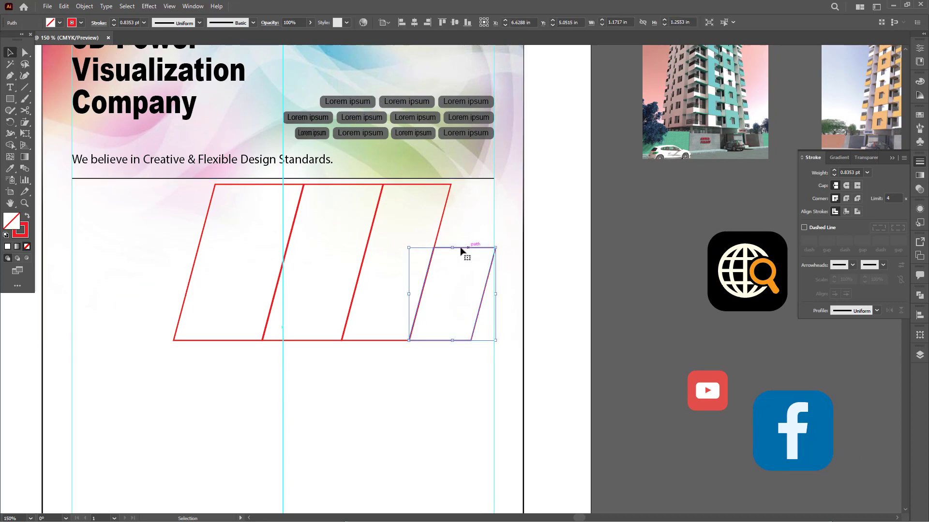
pyautogui.click(614, 249)
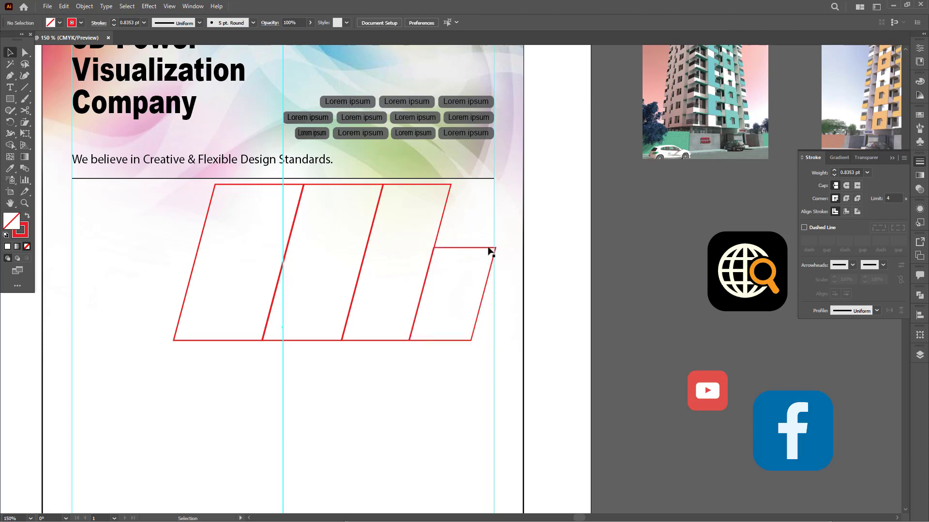
pyautogui.click(480, 248)
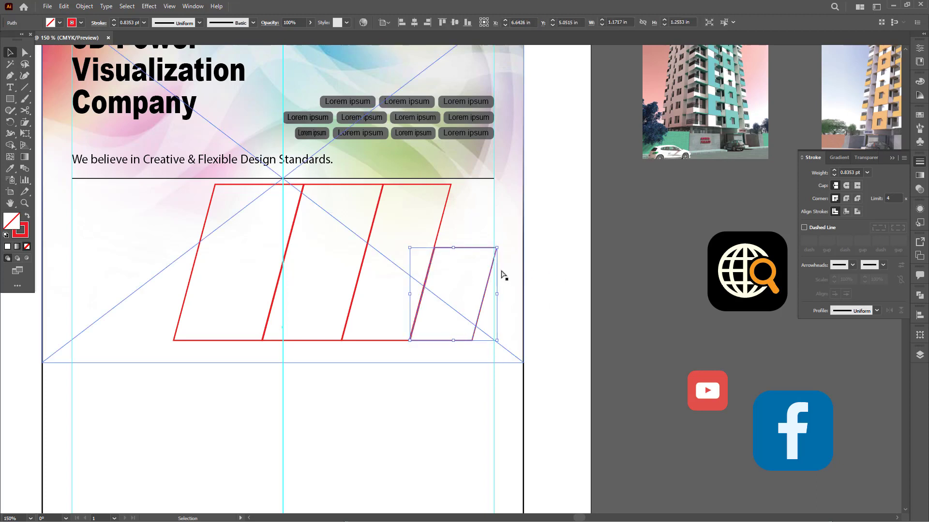
pyautogui.moveTo(469, 249); pyautogui.dragTo(478, 249)
pyautogui.keyDown('shift'); pyautogui.click(442, 219); pyautogui.keyUp('shift')
pyautogui.moveTo(441, 219)
pyautogui.mouseDown()
pyautogui.moveTo(464, 224)
pyautogui.moveTo(456, 219)
pyautogui.mouseUp()
pyautogui.keyDown('shift'); pyautogui.click(377, 209); pyautogui.keyUp('shift')
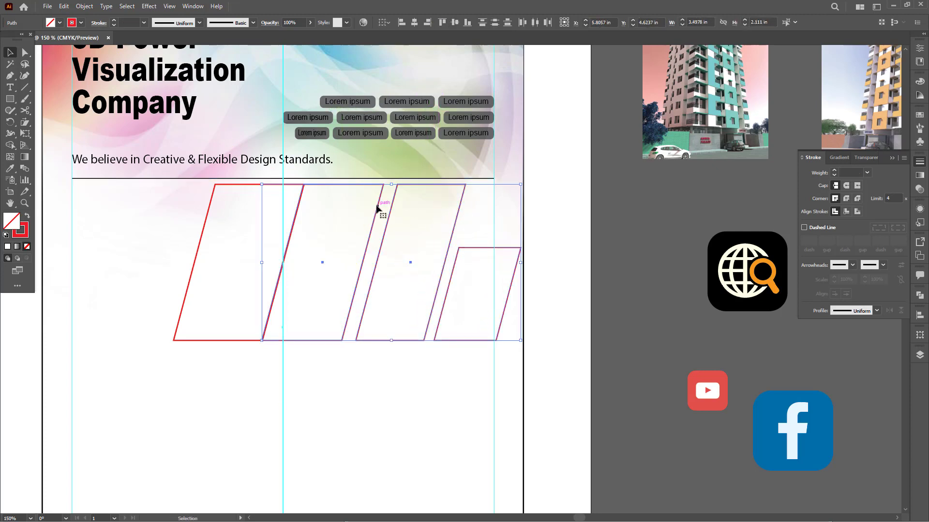
pyautogui.moveTo(377, 209); pyautogui.dragTo(393, 210)
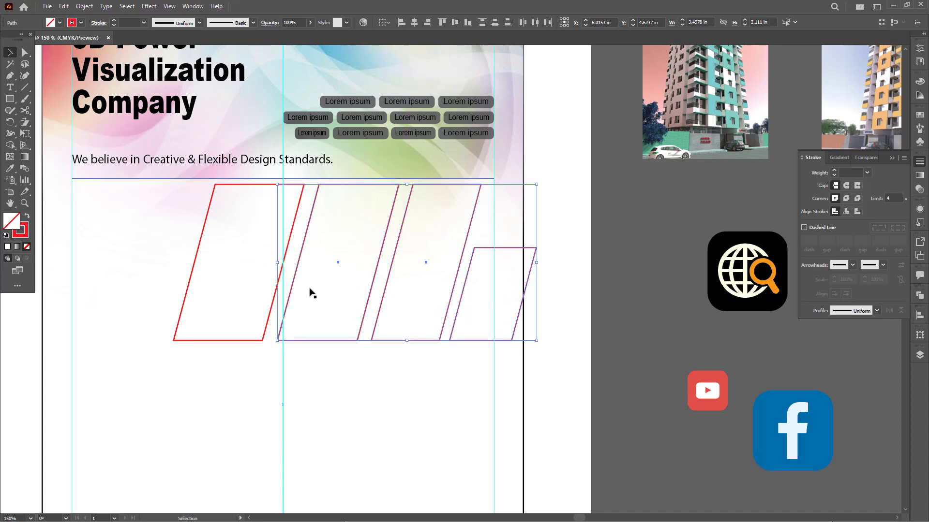
pyautogui.click(440, 320)
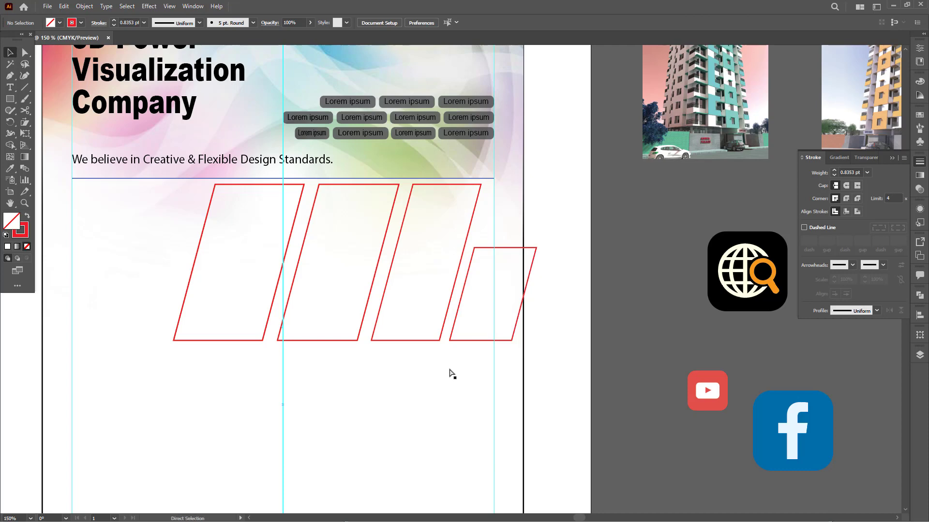
# - Undo the freehand moves of the last three parallelograms and deselect them
pyautogui.hotkey('ctrl', 'z')
pyautogui.hotkey('ctrl', 'z')
pyautogui.hotkey('ctrl', 'z')
pyautogui.press('v')
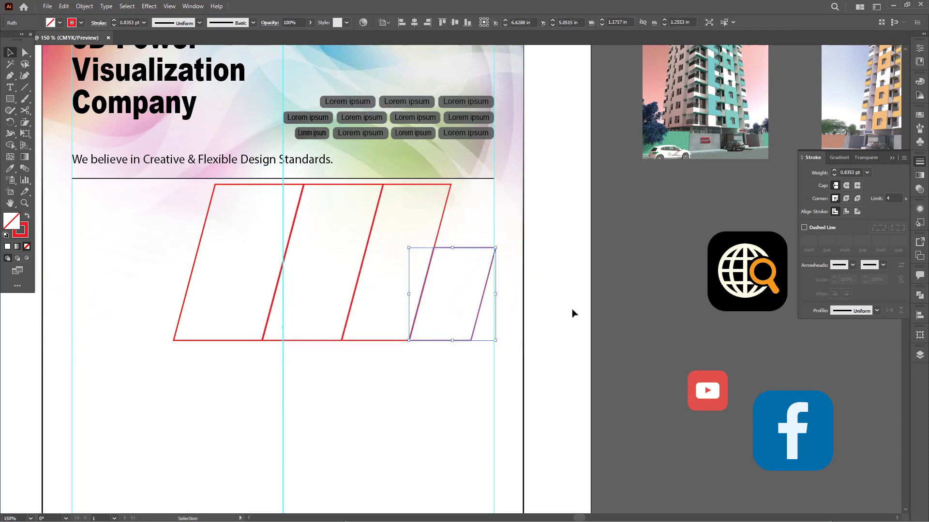
pyautogui.click(604, 284)
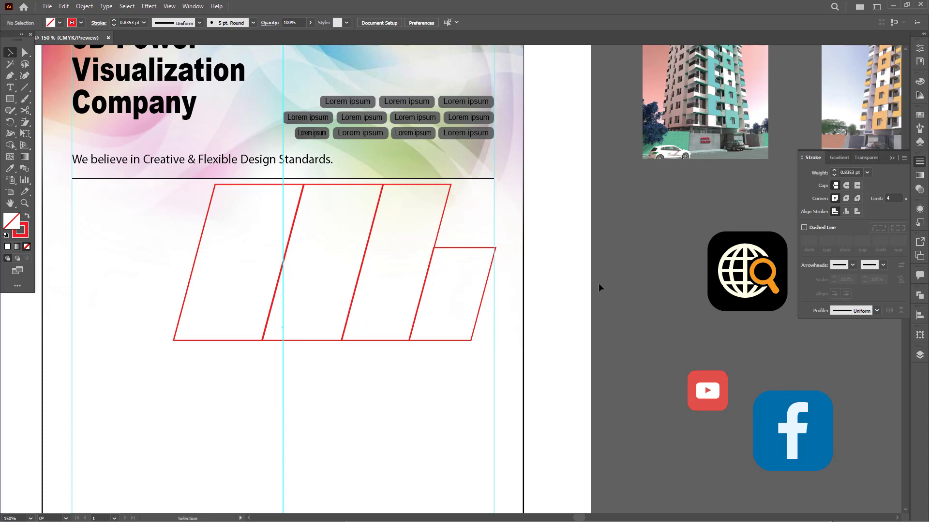
# - Set the keyboard increment to 5 pt in the general preferences
pyautogui.press('a')
pyautogui.hotkey('ctrl', 'k')
pyautogui.click(610, 407)
pyautogui.hotkey('ctrl', 'k')
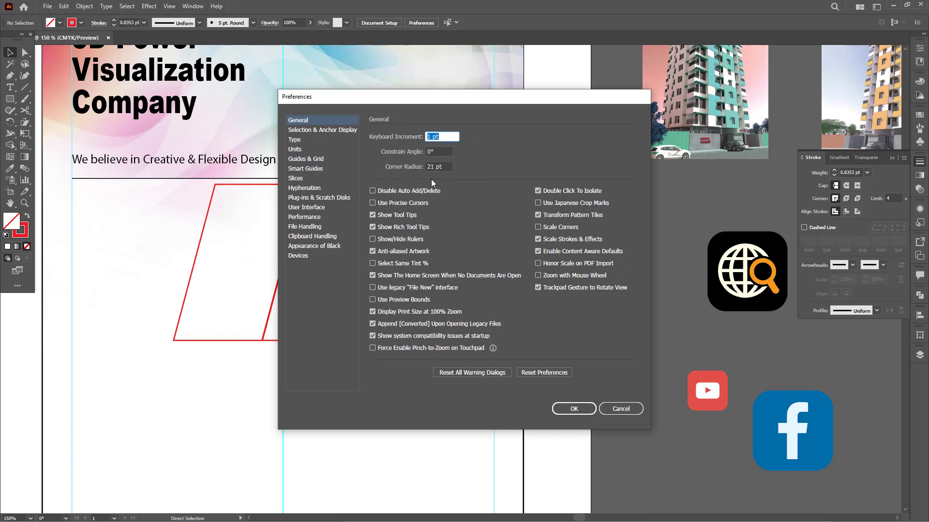
pyautogui.write('5')
pyautogui.click(572, 409)
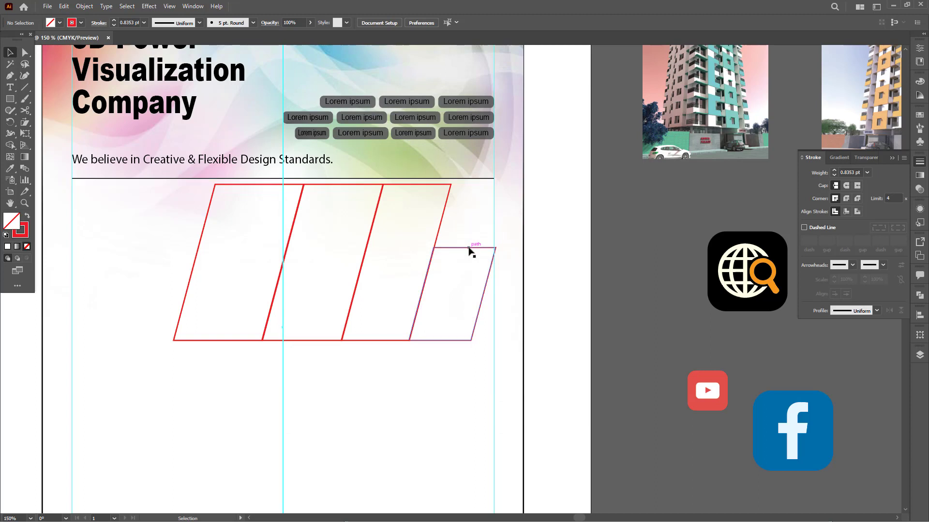
# - Nudge the short rightmost parallelogram about 0.14 in to the right, away from the third one
pyautogui.click(471, 250)
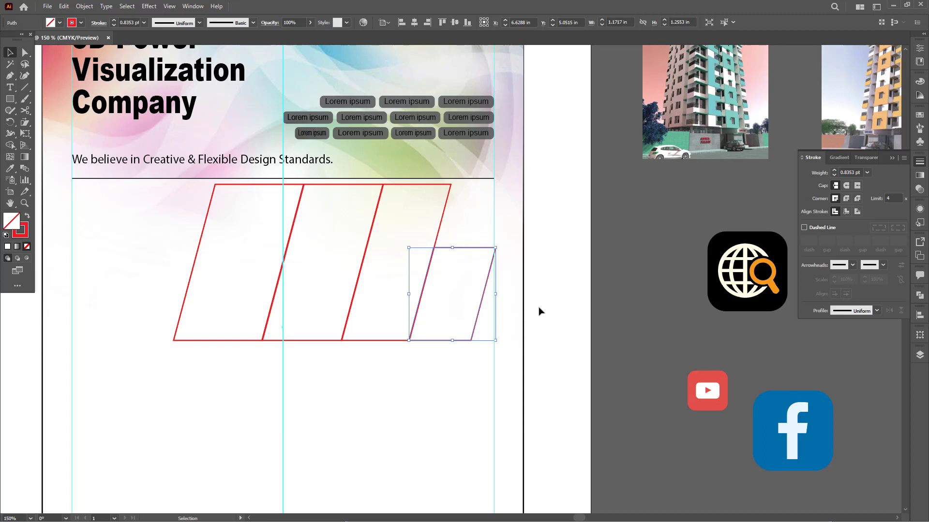
pyautogui.press('Right')
pyautogui.press('Right')
pyautogui.press('Right')
pyautogui.press('Right')
pyautogui.press('Right')
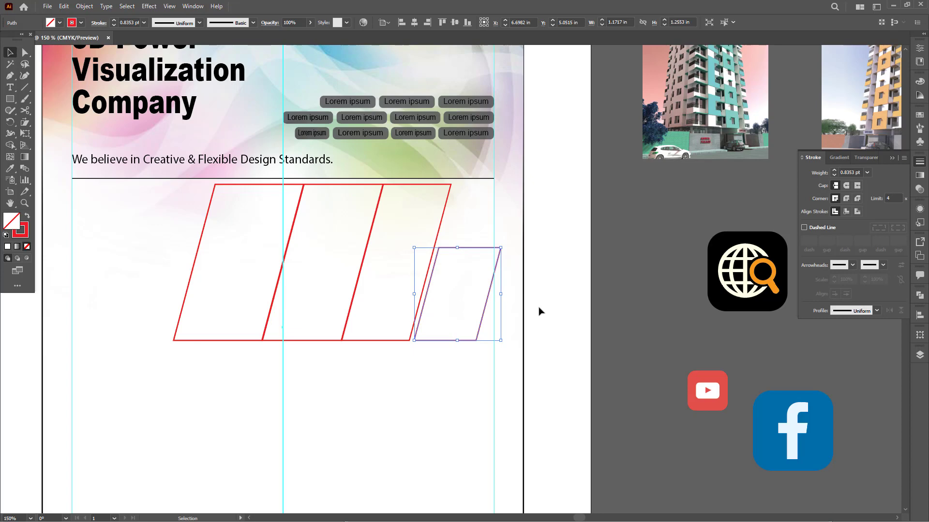
pyautogui.press('Right')
pyautogui.press('Right')
pyautogui.press('Right')
pyautogui.press('Right')
pyautogui.press('Right')
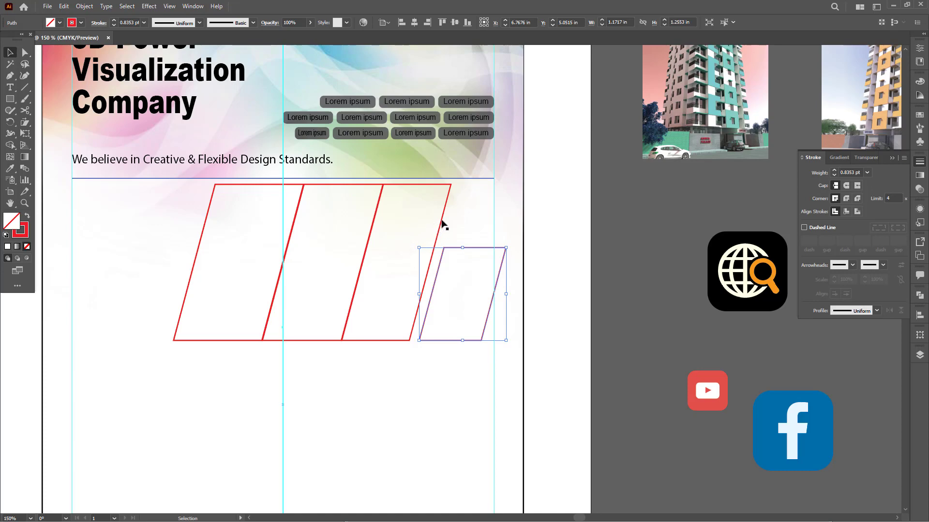
# - Add the third parallelogram to the selection and nudge both about 0.14 in to the right
pyautogui.keyDown('shift'); pyautogui.click(442, 220); pyautogui.keyUp('shift')
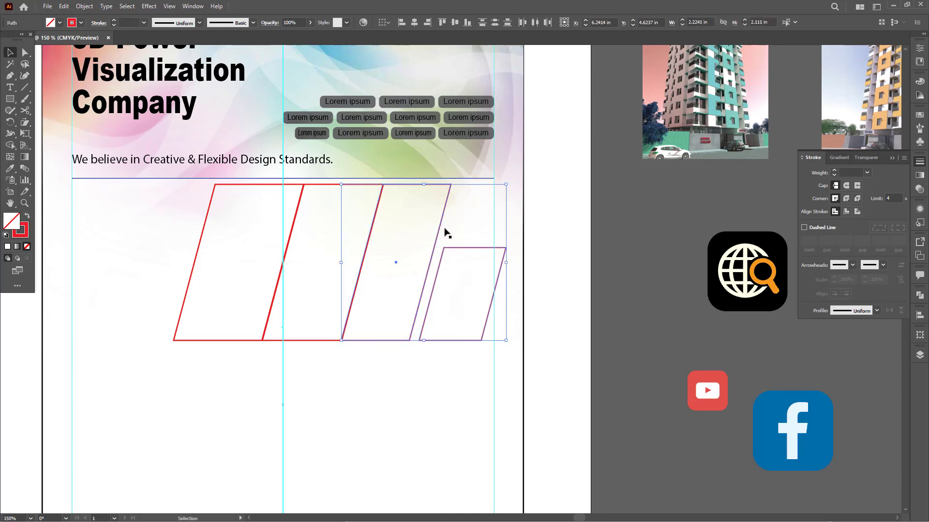
pyautogui.press('Right')
pyautogui.press('Right')
pyautogui.press('Right')
pyautogui.press('Right')
pyautogui.press('Right')
pyautogui.press('Right')
pyautogui.press('Right')
pyautogui.press('Right')
pyautogui.press('Right')
pyautogui.press('Right')
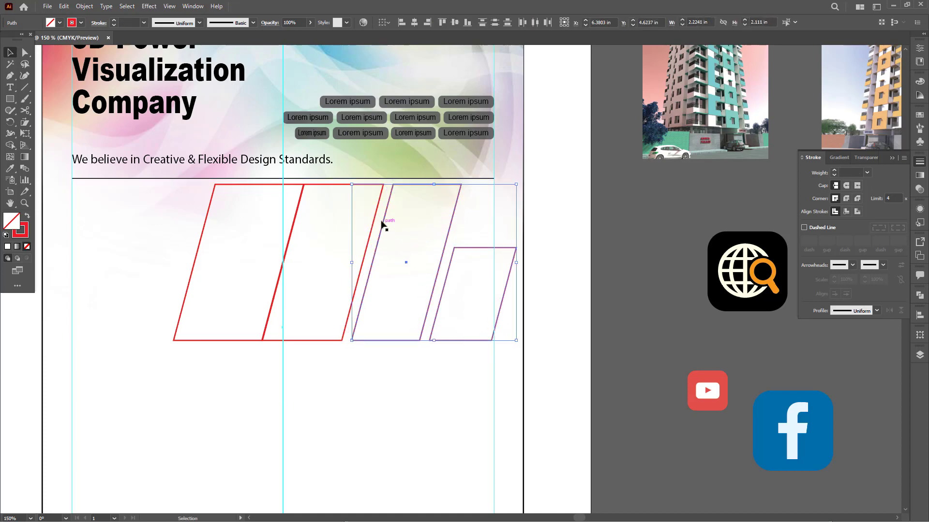
# - Add the second parallelogram to the selection, nudge all three about 0.14 in to the right, and deselect them
pyautogui.keyDown('shift'); pyautogui.click(377, 216); pyautogui.keyUp('shift')
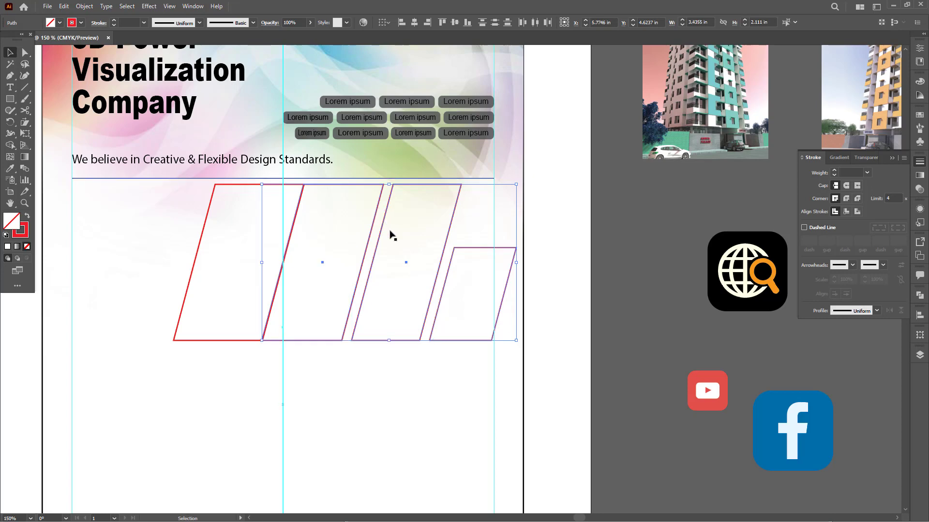
pyautogui.press('Right')
pyautogui.press('Right')
pyautogui.press('Right')
pyautogui.press('Right')
pyautogui.press('Right')
pyautogui.press('Right')
pyautogui.press('Right')
pyautogui.press('Right')
pyautogui.press('Right')
pyautogui.press('Right')
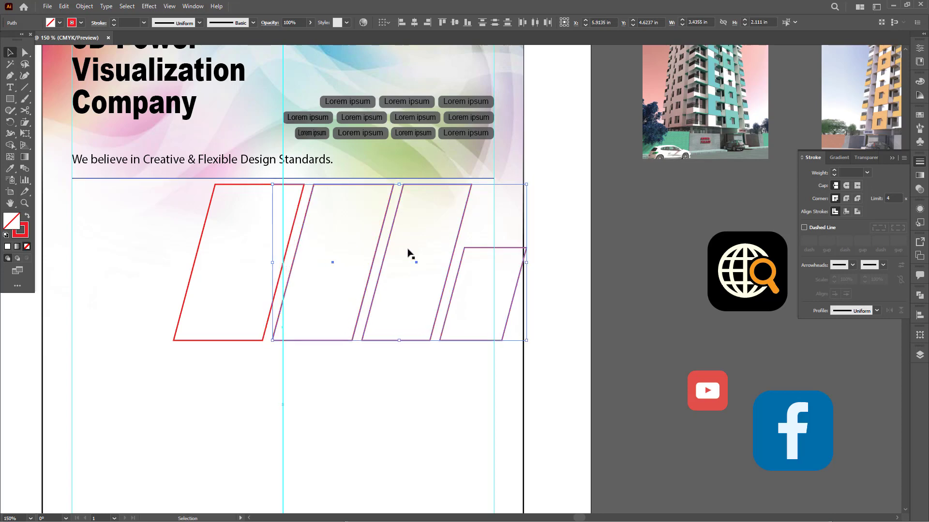
pyautogui.click(568, 227)
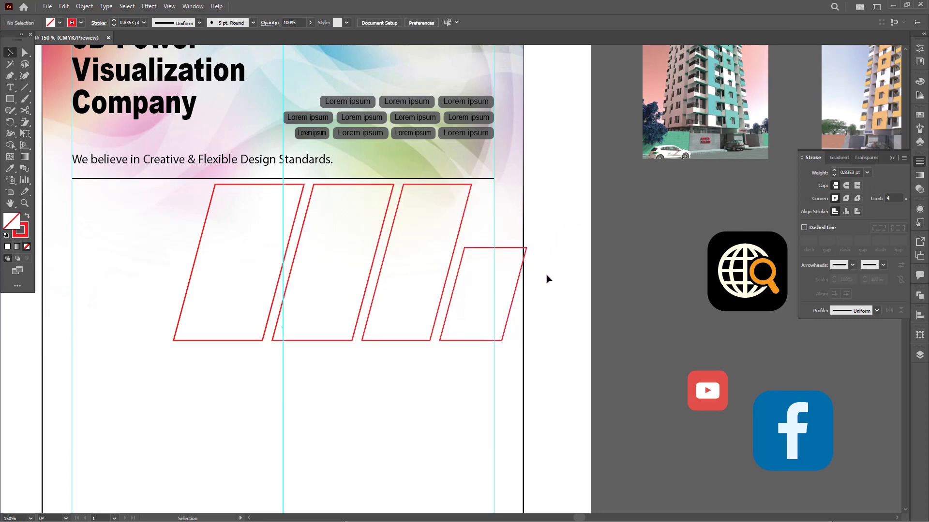
# - Select all four parallelograms and narrow them together until their right end meets the right margin guide
pyautogui.click(459, 271)
pyautogui.keyDown('shift'); pyautogui.click(457, 242); pyautogui.keyUp('shift')
pyautogui.keyDown('shift'); pyautogui.click(383, 225); pyautogui.keyUp('shift')
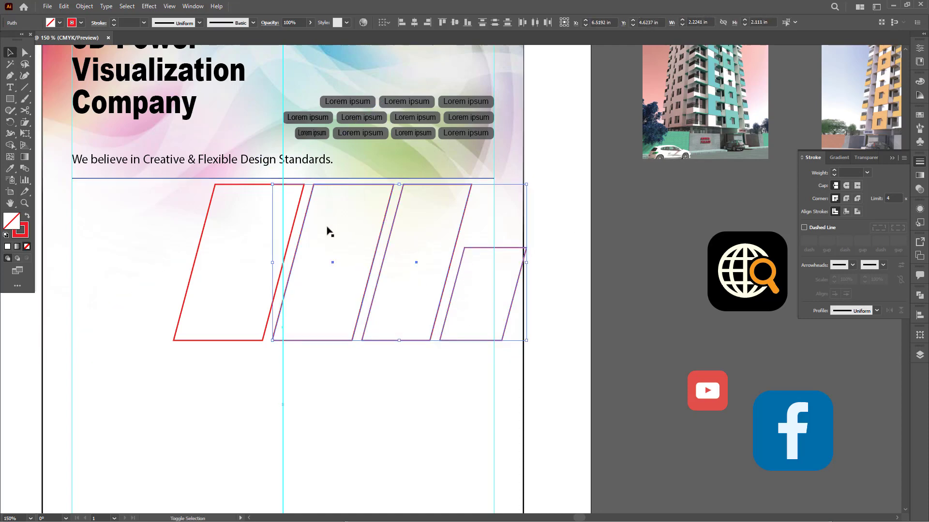
pyautogui.keyDown('shift'); pyautogui.click(295, 218); pyautogui.keyUp('shift')
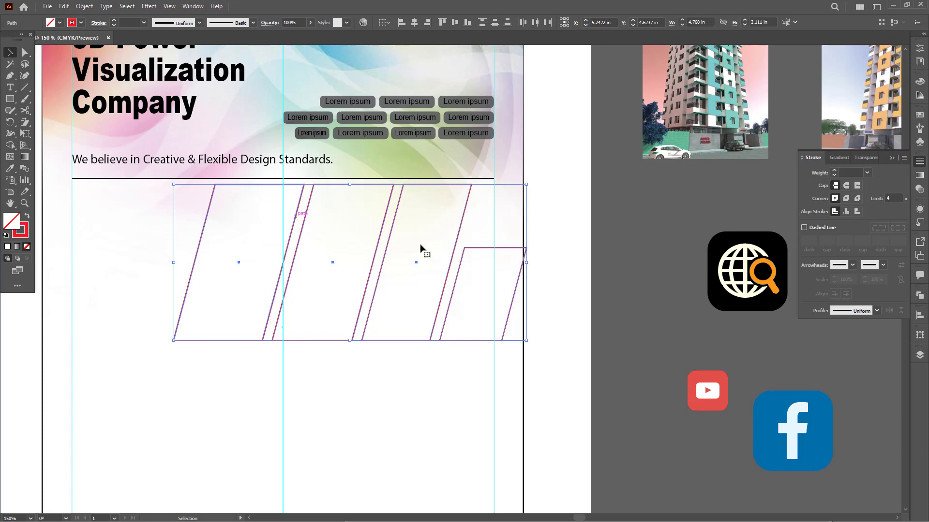
pyautogui.moveTo(528, 263); pyautogui.dragTo(493, 264)
pyautogui.click(582, 272)
pyautogui.scroll(-1, 577, 275)
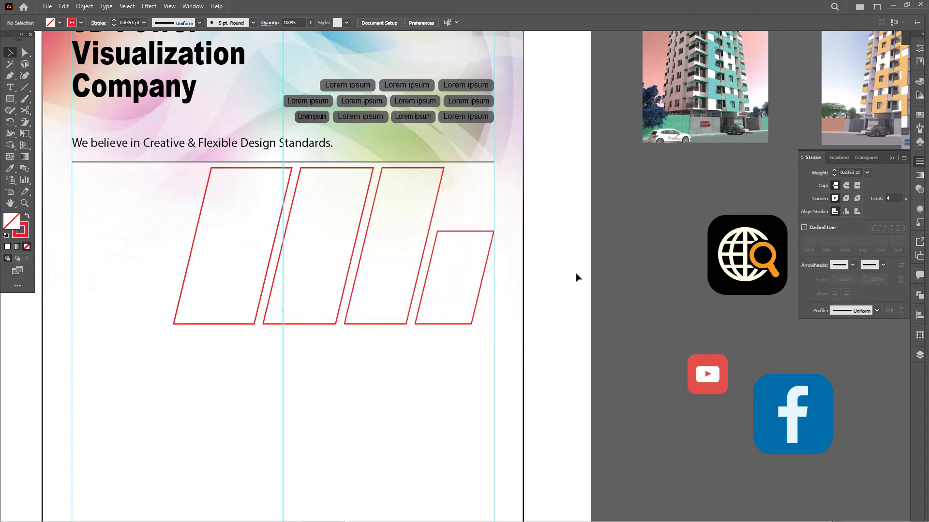
# - Move the orange-and-white building photo from the pasteboard onto the flyer, covering the second parallelogram
pyautogui.scroll(1, 576, 275)
pyautogui.press('space')
pyautogui.moveTo(461, 291); pyautogui.dragTo(469, 332)
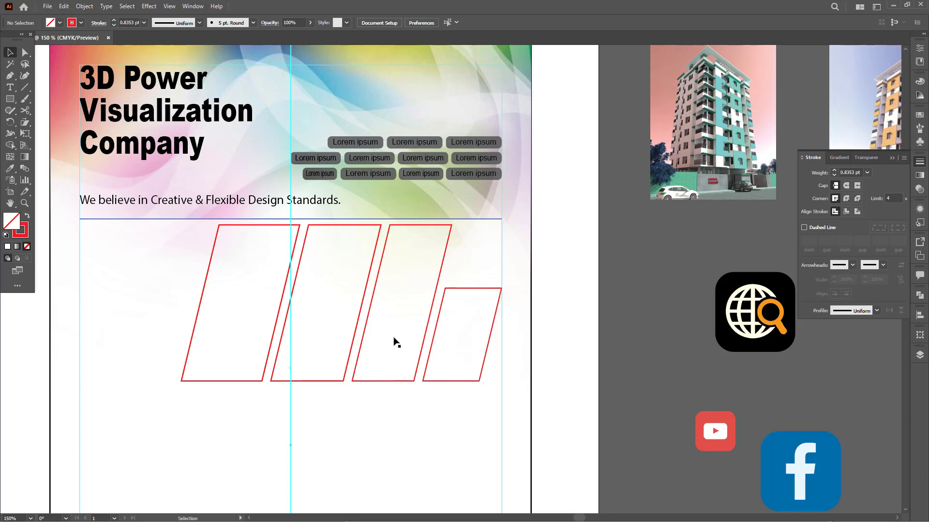
pyautogui.hotkey('ctrl', '-')
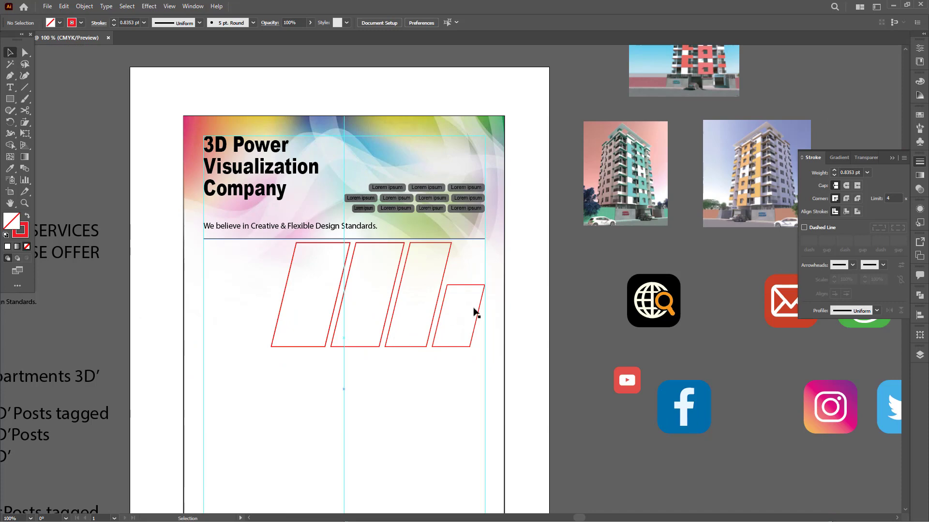
pyautogui.moveTo(459, 301); pyautogui.dragTo(375, 346)
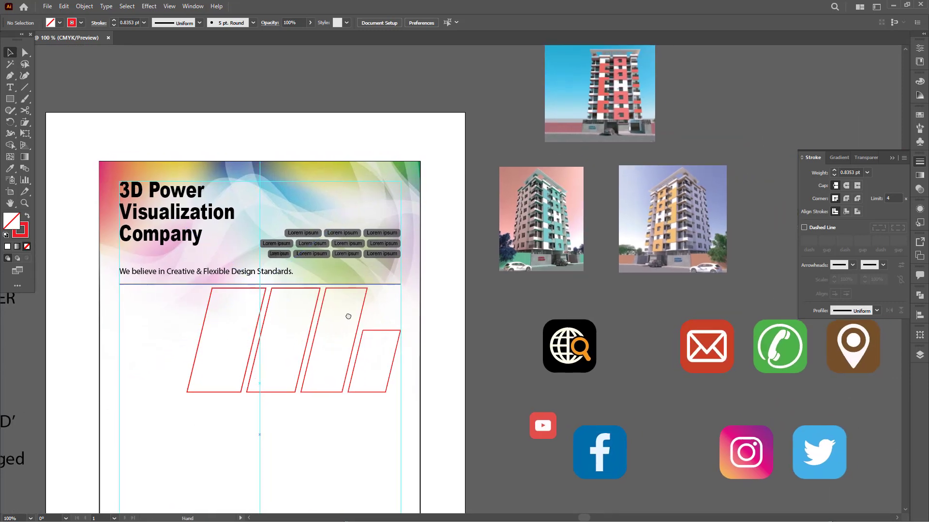
pyautogui.click(529, 220)
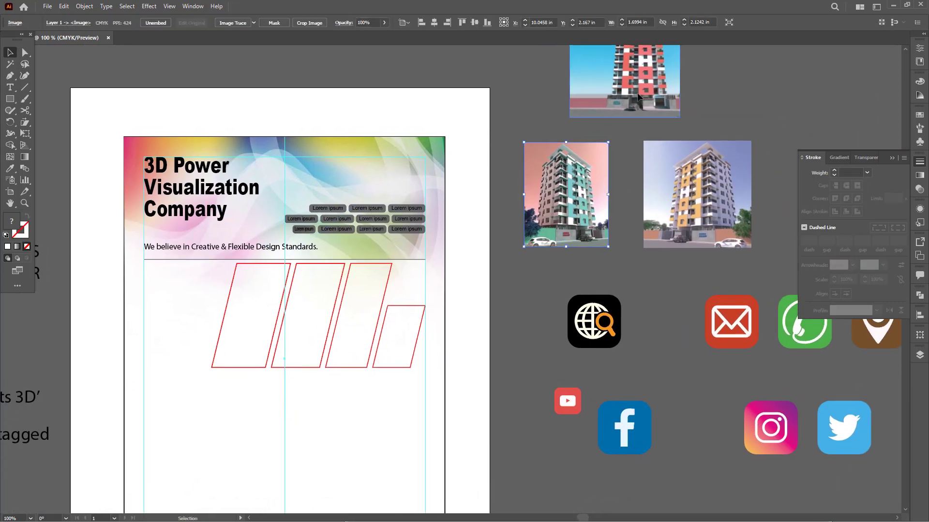
pyautogui.moveTo(712, 187); pyautogui.dragTo(520, 279)
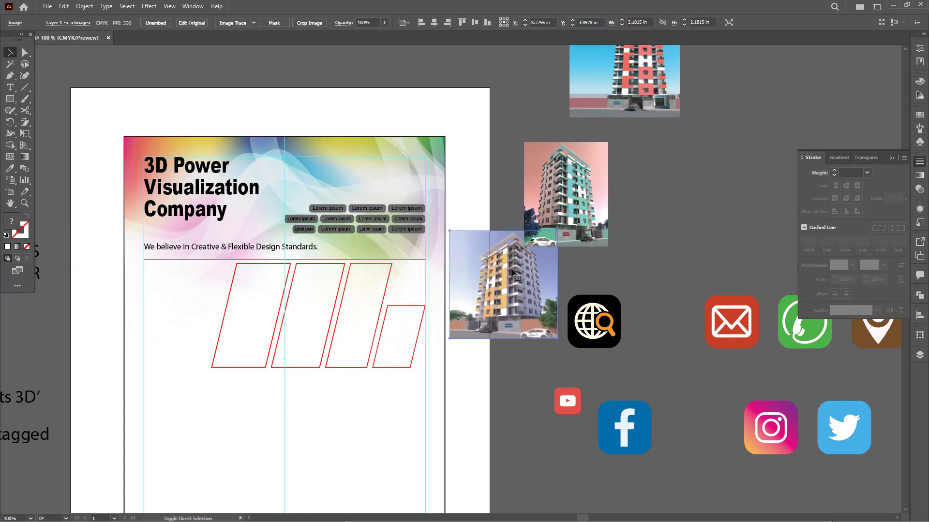
pyautogui.moveTo(513, 273); pyautogui.dragTo(366, 315)
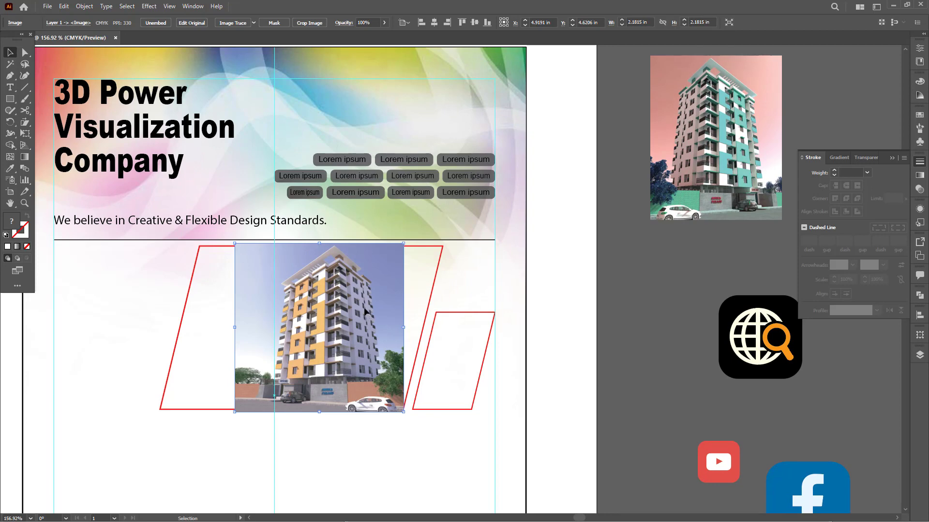
# - Send the orange building photo behind the red parallelogram frames
pyautogui.press('a')
pyautogui.hotkey('ctrl', 'shift', '[')
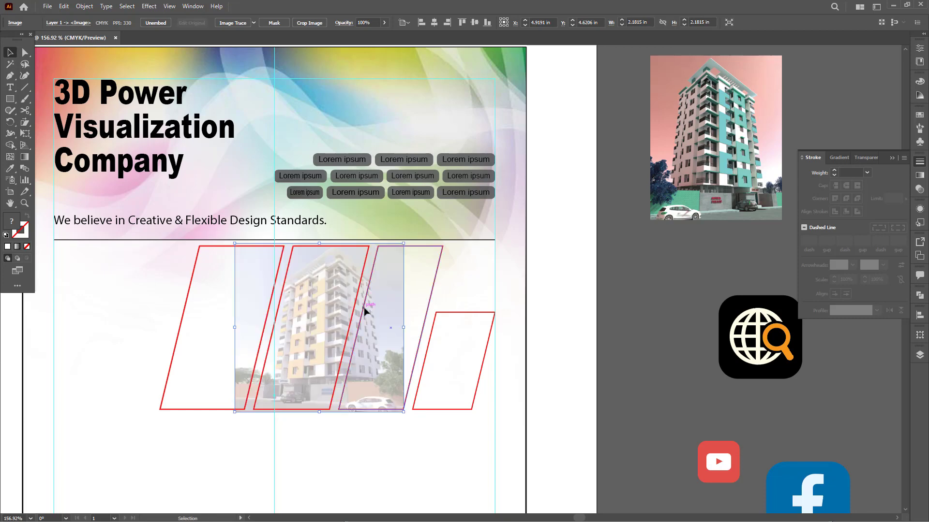
pyautogui.hotkey('ctrl', 'z')
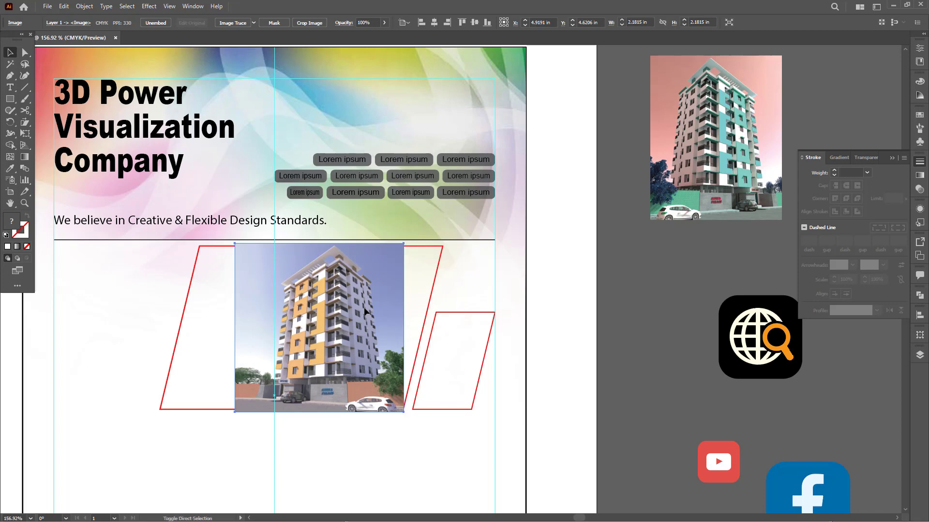
pyautogui.hotkey('ctrl', '[')
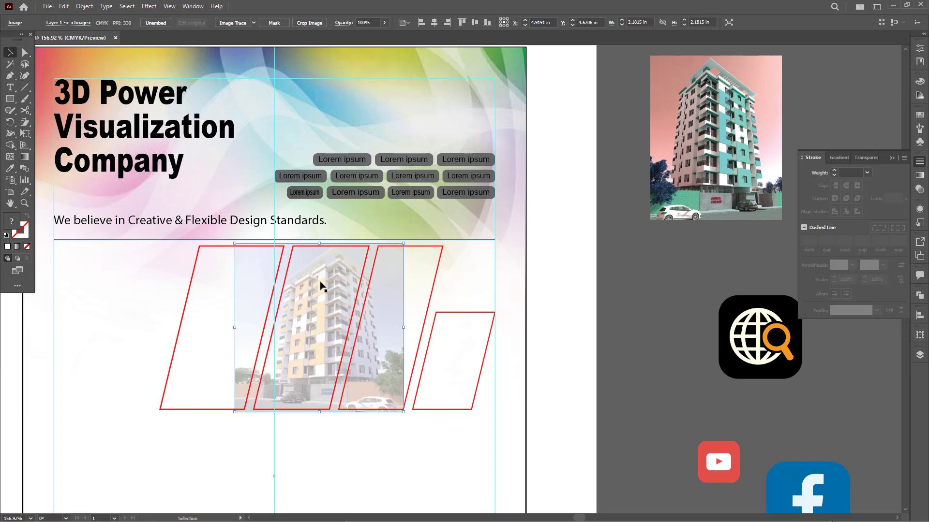
# - Clip the orange building photo to the second parallelogram with a clipping mask and deselect it
pyautogui.keyDown('shift'); pyautogui.click(367, 257); pyautogui.keyUp('shift')
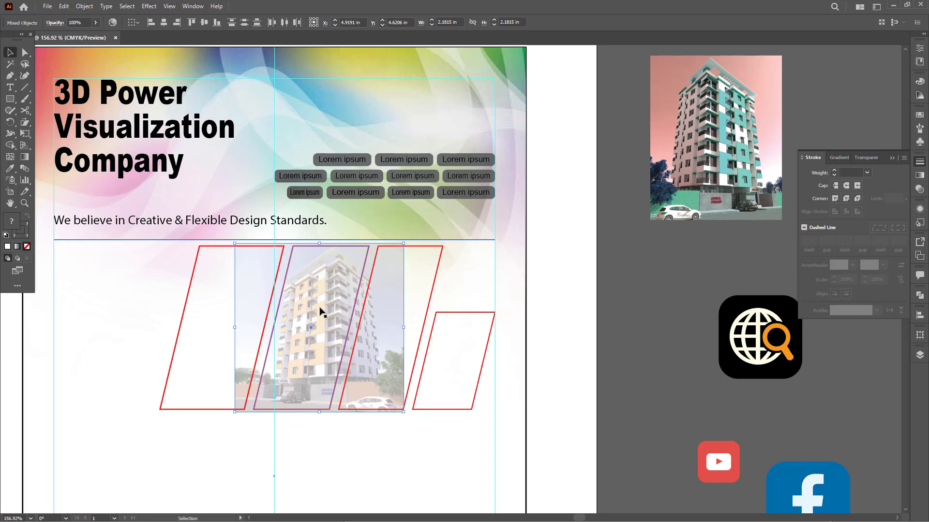
pyautogui.rightClick(314, 273)
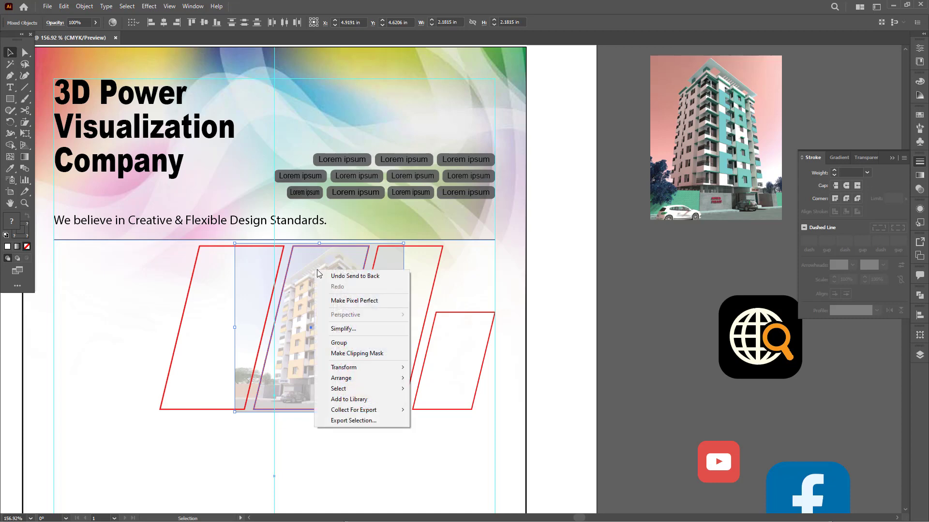
pyautogui.click(372, 356)
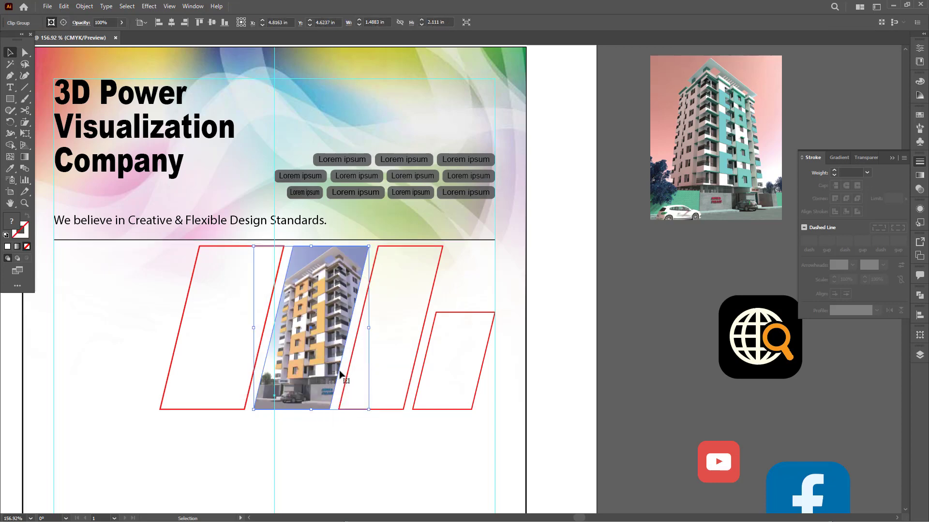
pyautogui.click(633, 320)
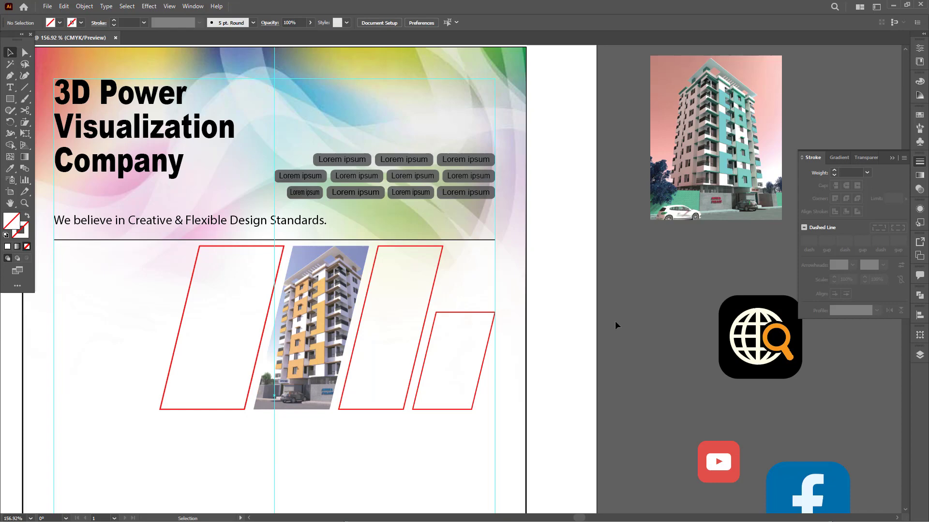
# - Move the teal building photo from the pasteboard over the third parallelogram and send it behind the red frames
pyautogui.click(718, 168)
pyautogui.moveTo(718, 168); pyautogui.dragTo(400, 352)
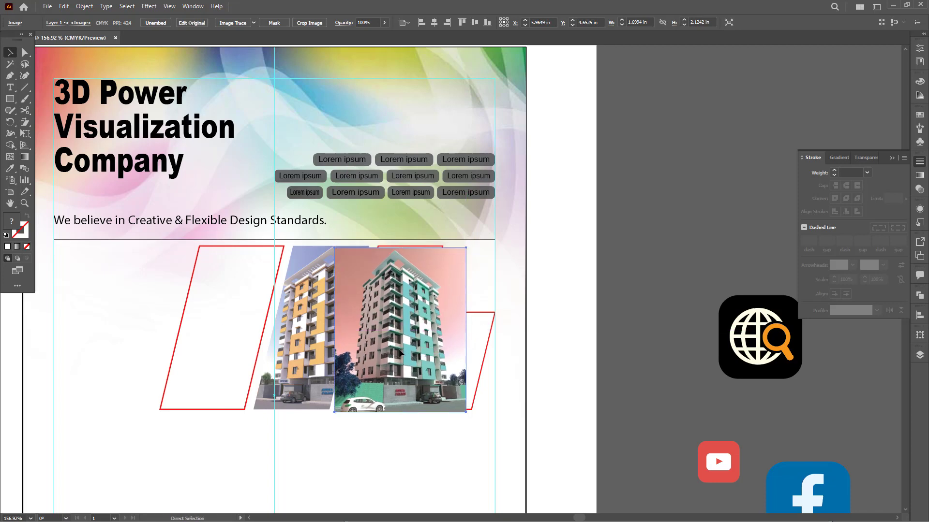
pyautogui.hotkey('ctrl', 'z')
pyautogui.hotkey('ctrl', 'shift', '[')
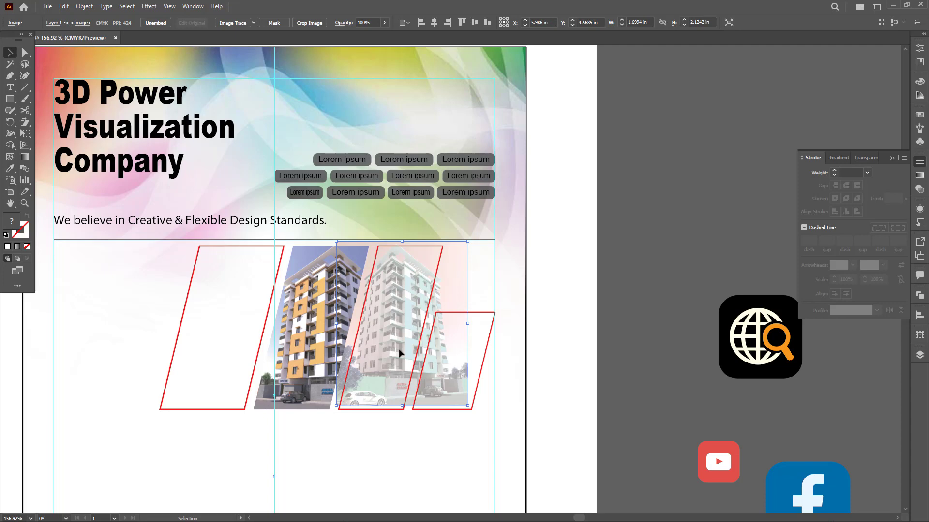
pyautogui.press('ctrl')
pyautogui.hotkey('ctrl', 'z')
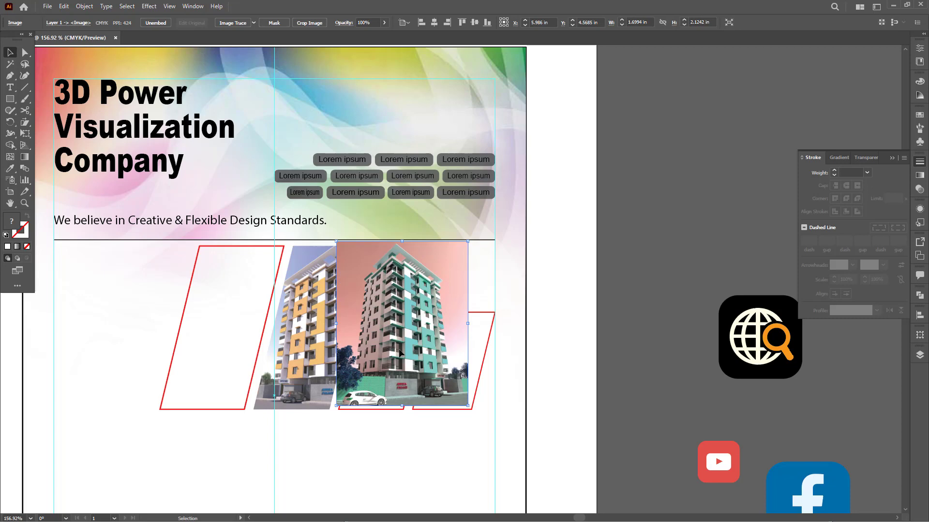
pyautogui.hotkey('ctrl', 'shift', '[')
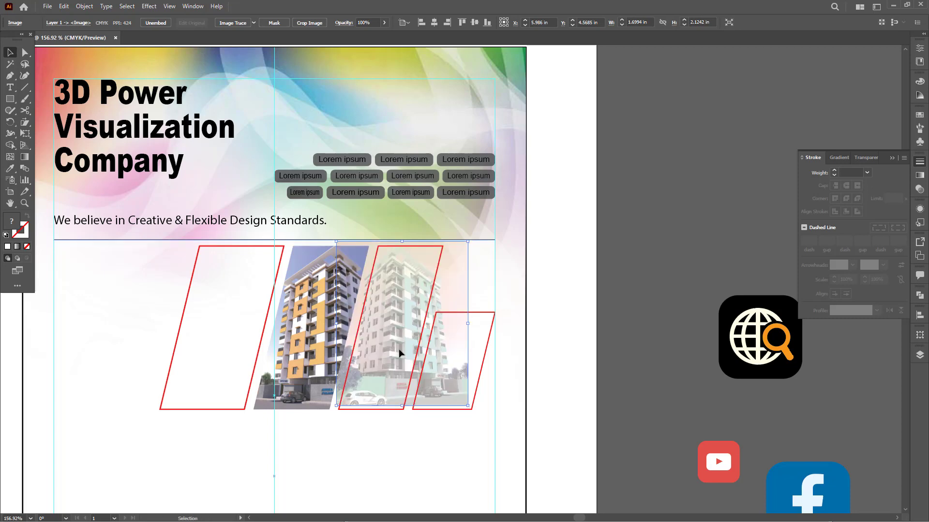
# - Clip the teal building photo to the third parallelogram with a clipping mask and deselect it
pyautogui.keyDown('shift'); pyautogui.click(437, 276); pyautogui.keyUp('shift')
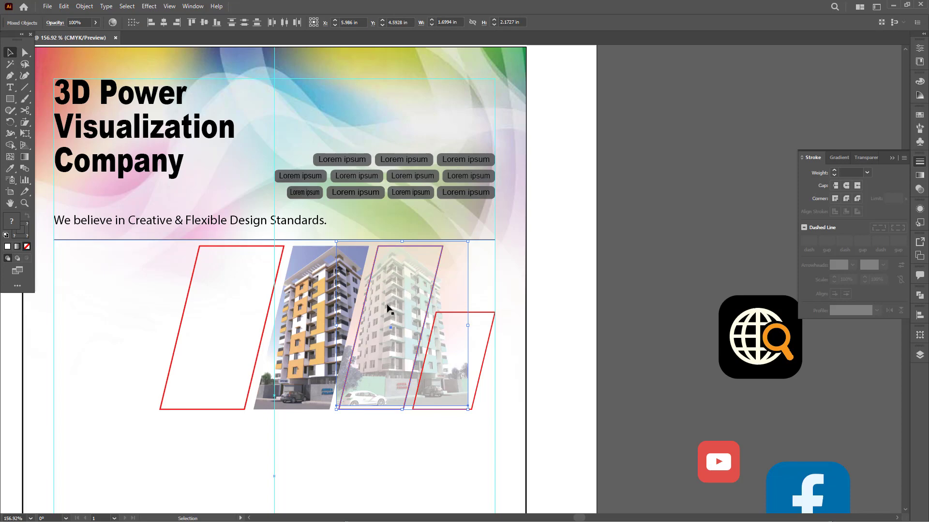
pyautogui.rightClick(388, 333)
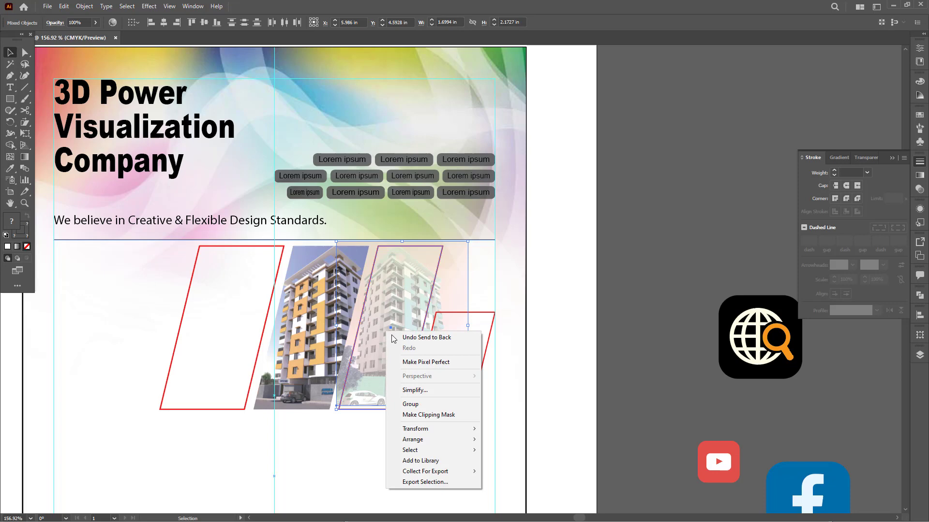
pyautogui.click(421, 416)
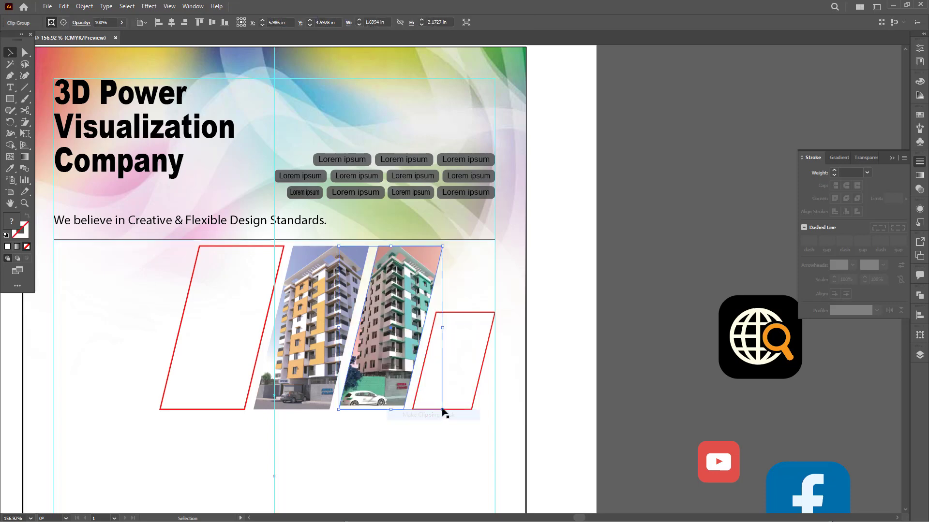
pyautogui.click(640, 317)
# - Try to enlarge the whole clipped teal building group to cover the gap along its lower edge, and undo the scaling
pyautogui.press('a')
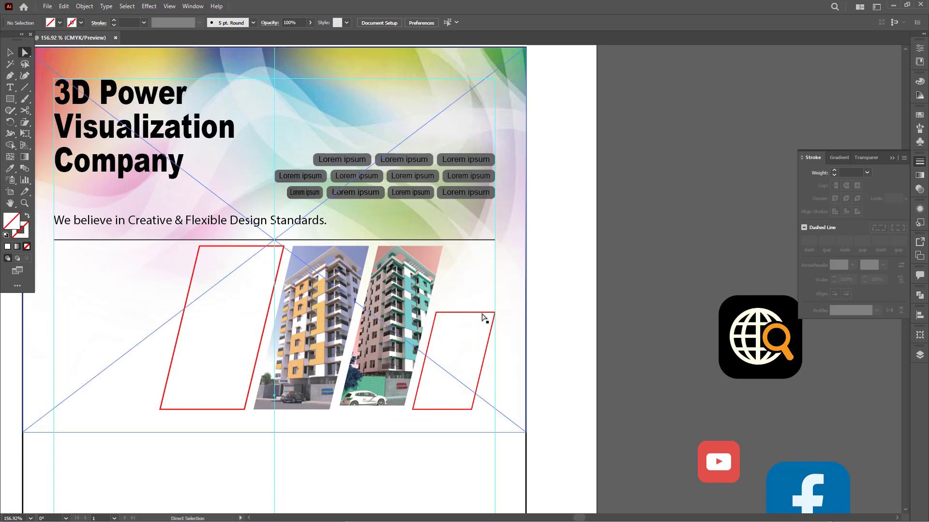
pyautogui.press('z')
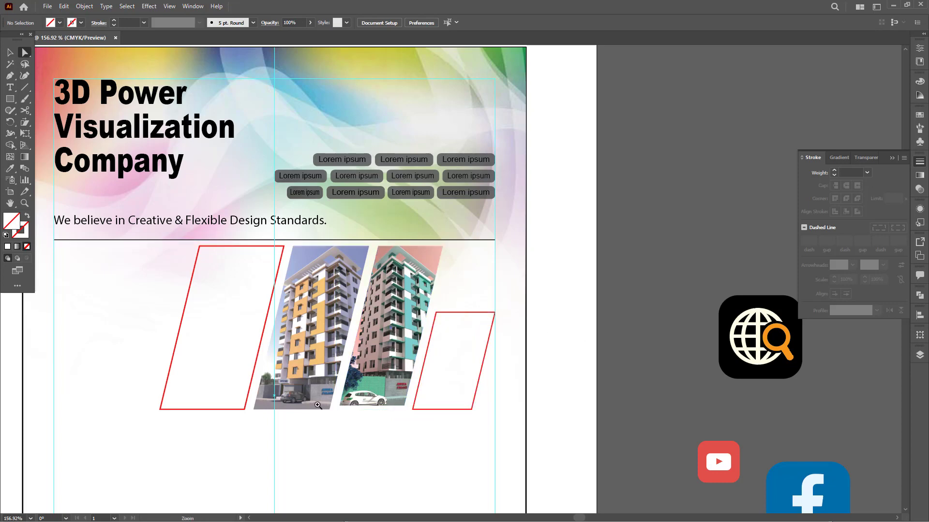
pyautogui.moveTo(317, 406); pyautogui.dragTo(477, 438)
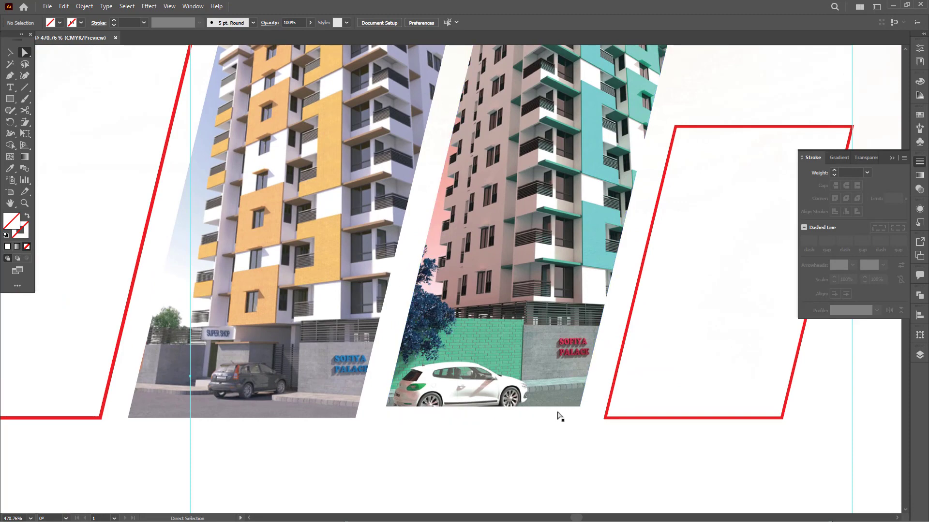
pyautogui.hotkey('ctrl', '-')
pyautogui.hotkey('ctrl', '-')
pyautogui.hotkey('ctrl', '-')
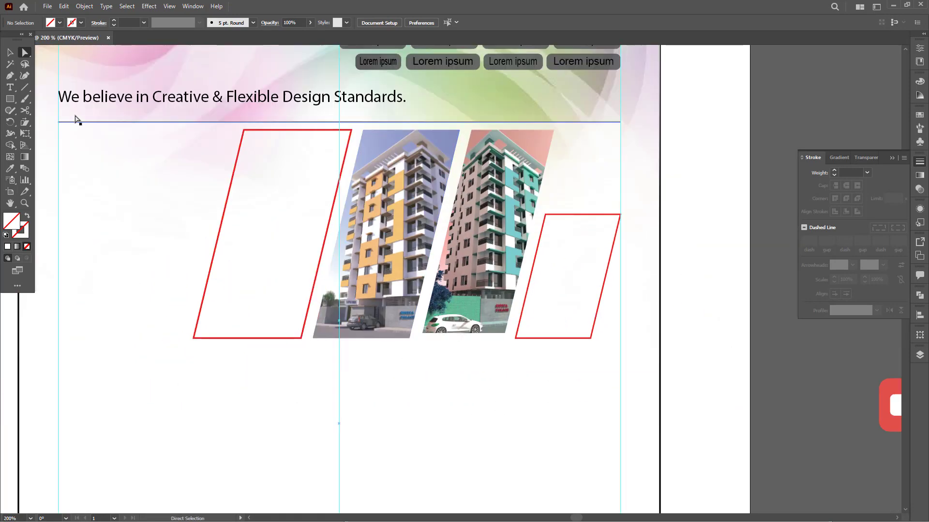
pyautogui.click(10, 52)
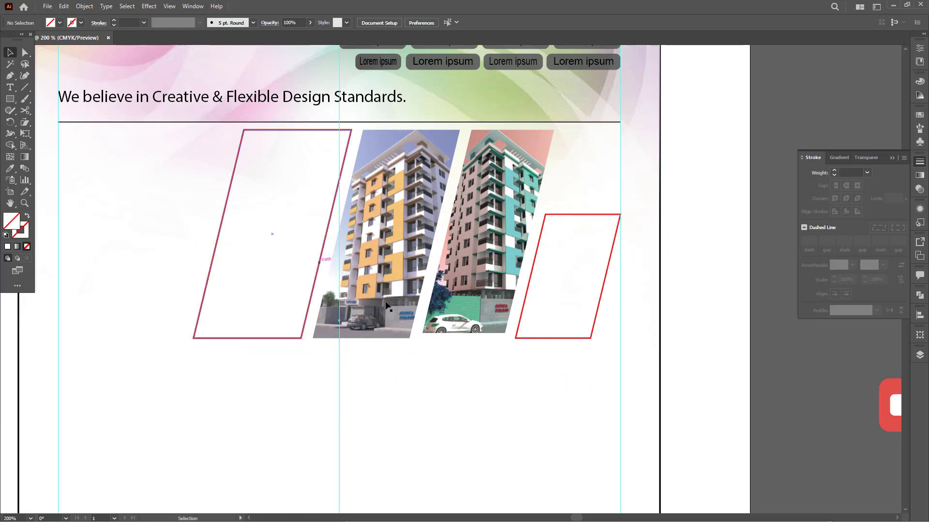
pyautogui.click(452, 319)
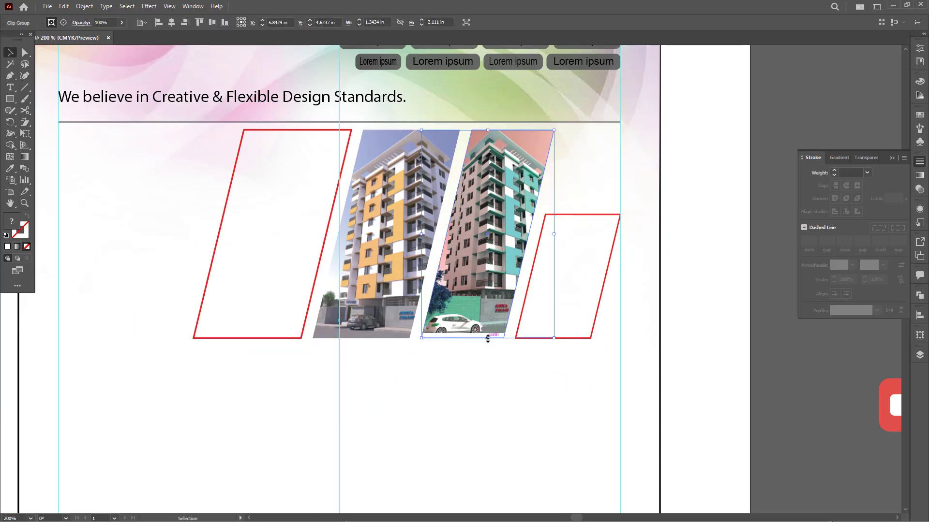
pyautogui.hotkey('ctrl', 'space')
pyautogui.moveTo(480, 351); pyautogui.dragTo(542, 386)
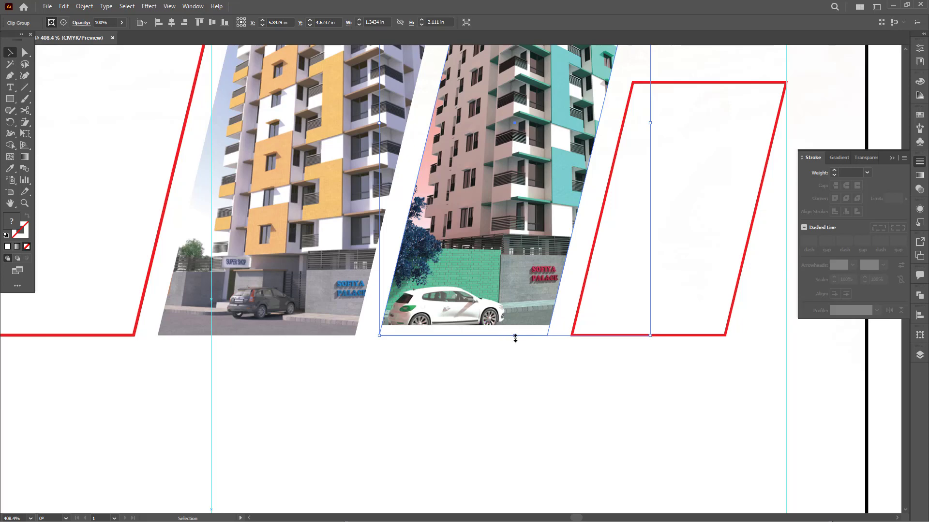
pyautogui.moveTo(515, 338); pyautogui.dragTo(512, 354)
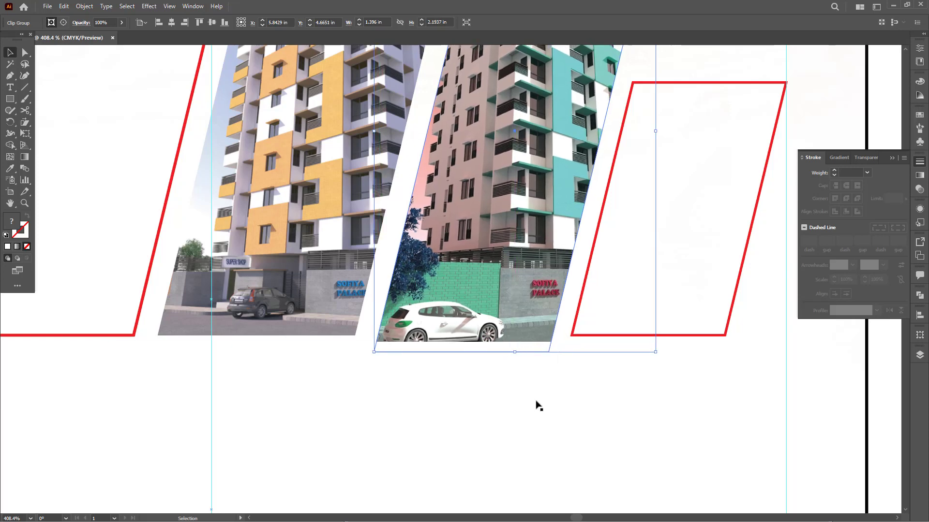
pyautogui.hotkey('ctrl', 'z')
pyautogui.hotkey('ctrl', '-')
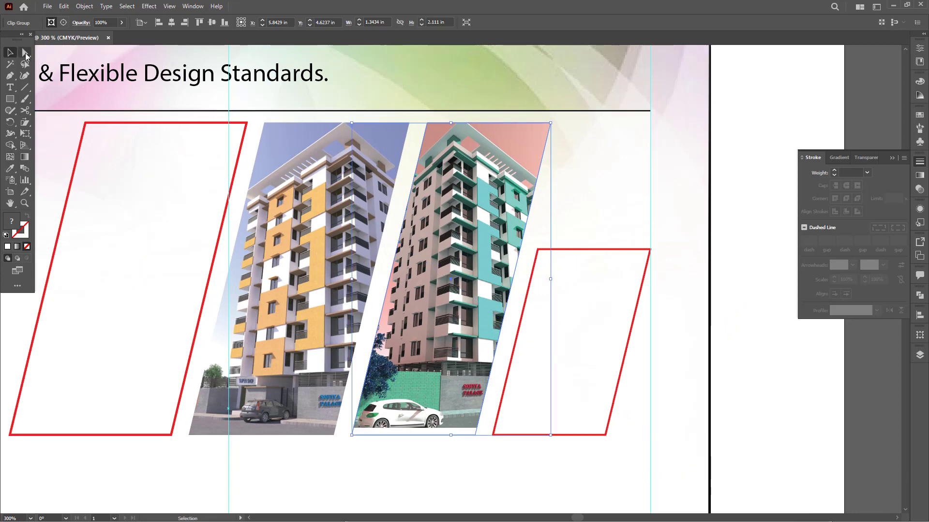
# - Select only the teal photo inside its clipping mask, shift it down and enlarge it to about 1.74 × 2.18 in to fill the frame
pyautogui.click(25, 52)
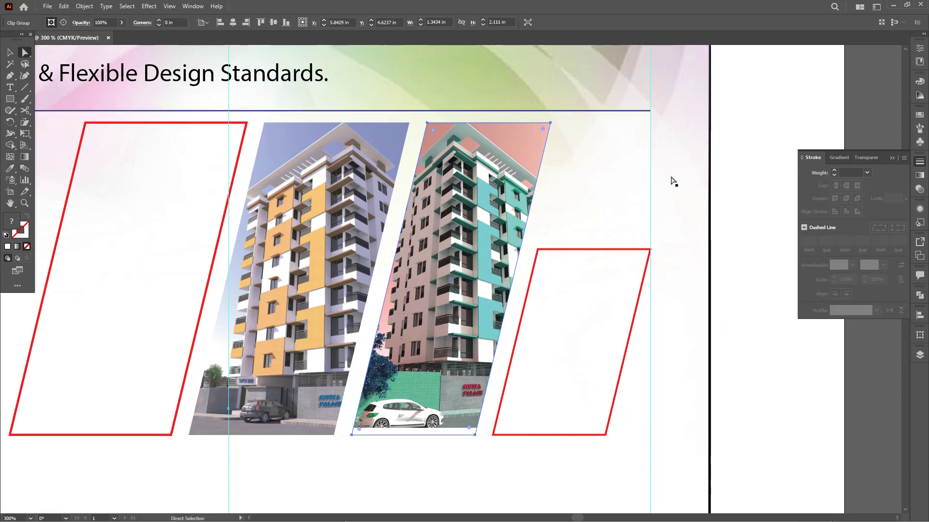
pyautogui.click(735, 176)
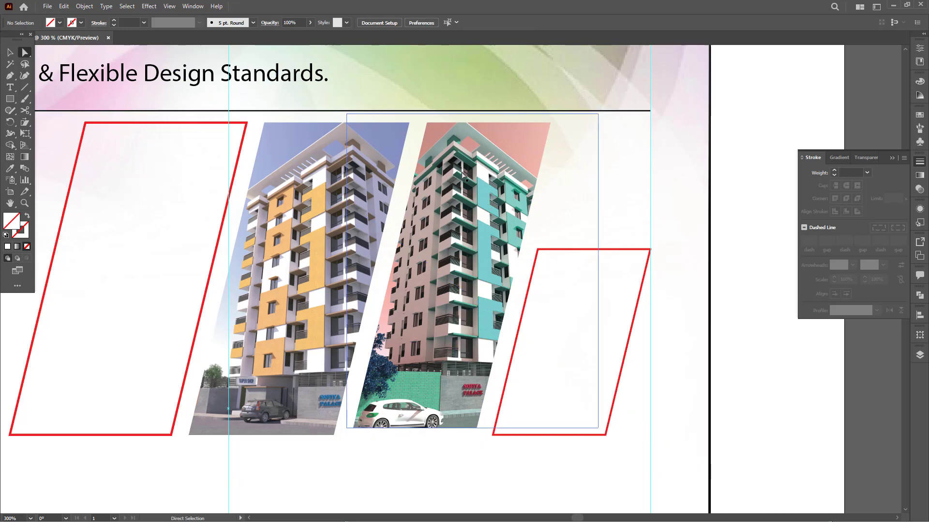
pyautogui.click(464, 177)
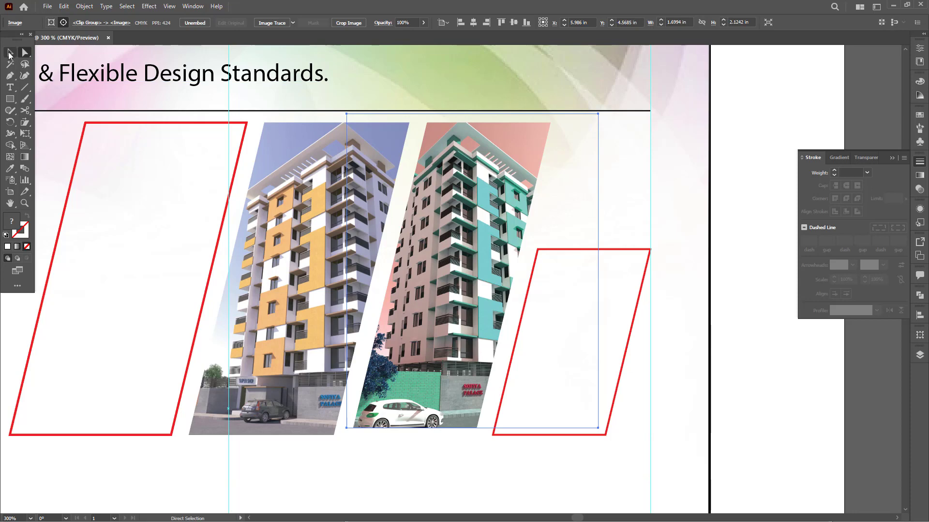
pyautogui.click(10, 53)
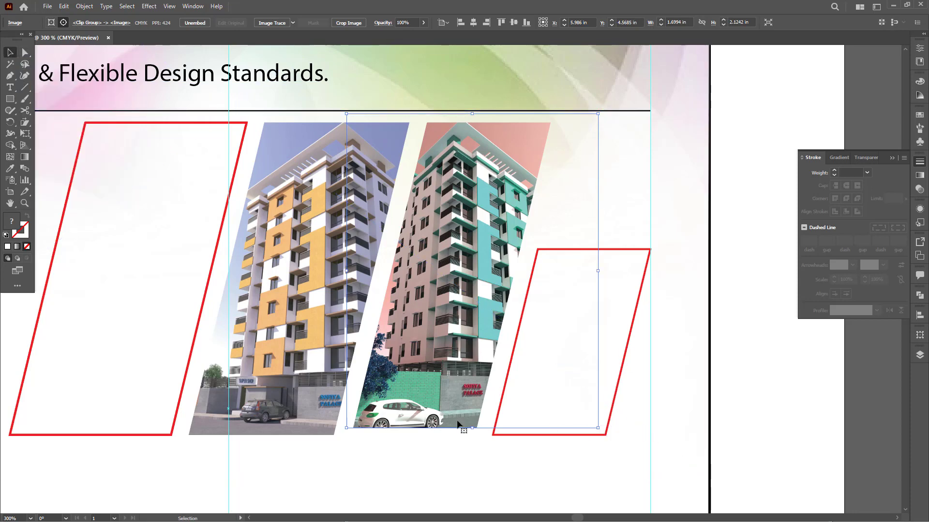
pyautogui.click(544, 252)
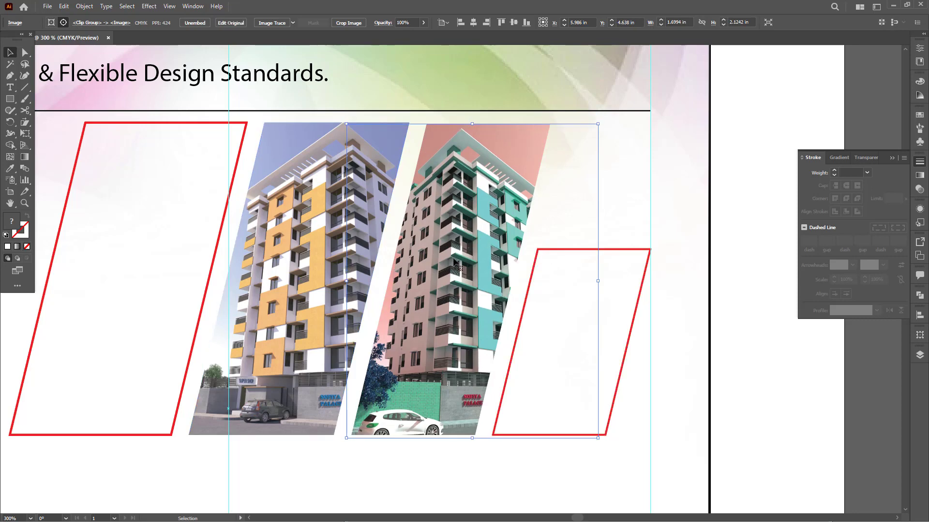
pyautogui.moveTo(452, 262); pyautogui.dragTo(451, 261)
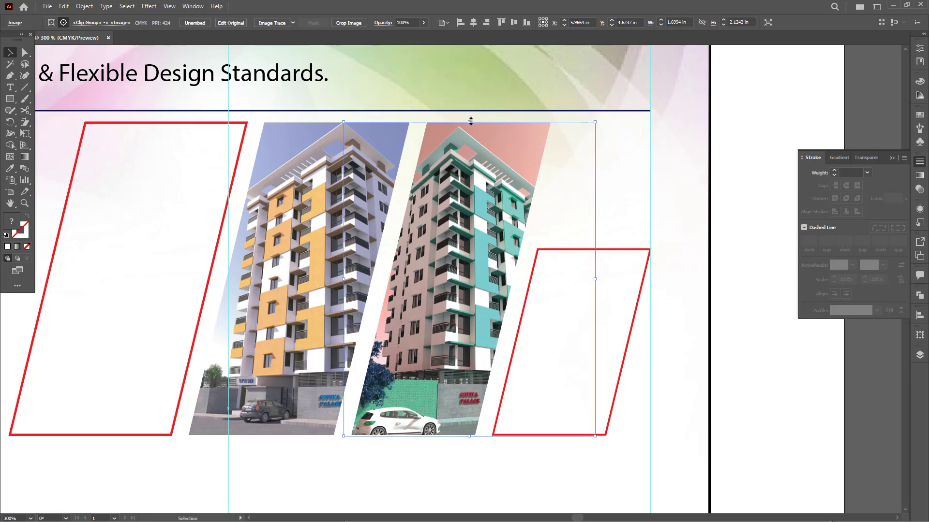
pyautogui.moveTo(470, 121); pyautogui.dragTo(471, 118)
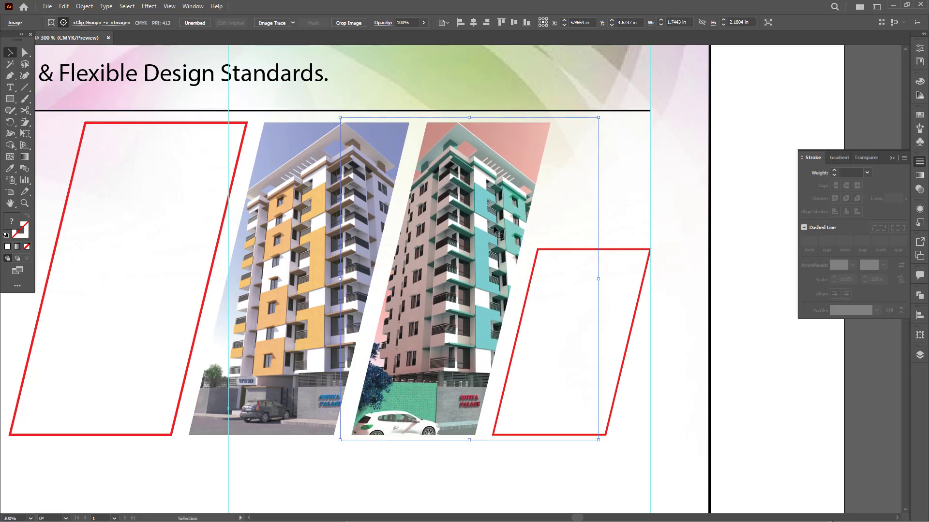
pyautogui.hotkey('ctrl', '-')
pyautogui.hotkey('ctrl', '-')
pyautogui.hotkey('ctrl', '-')
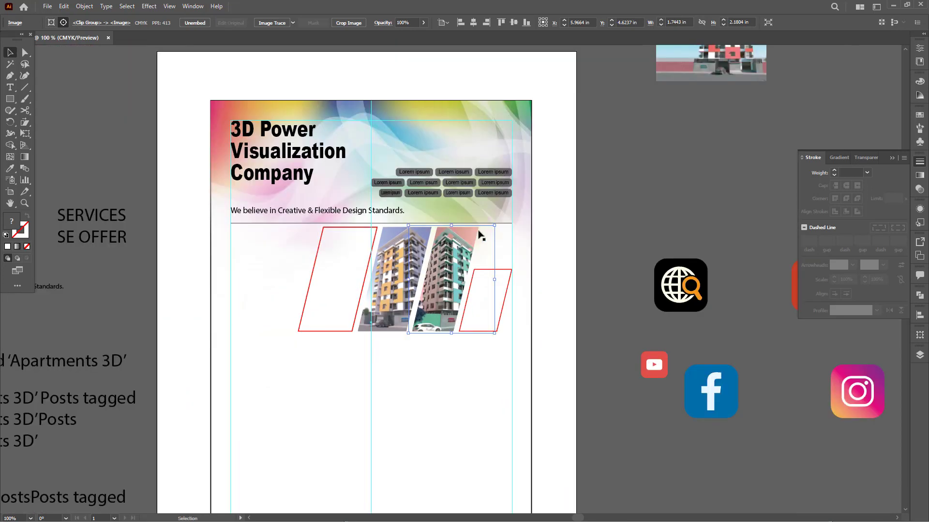
pyautogui.click(607, 230)
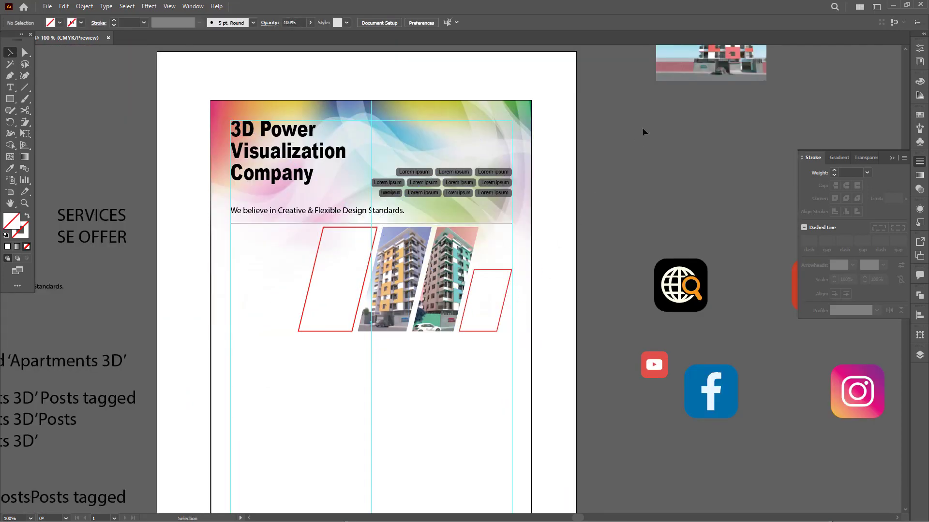
# - Place the red-and-white building photo behind the short fourth parallelogram and clip it to that frame with a clipping mask
pyautogui.moveTo(702, 80); pyautogui.dragTo(468, 350)
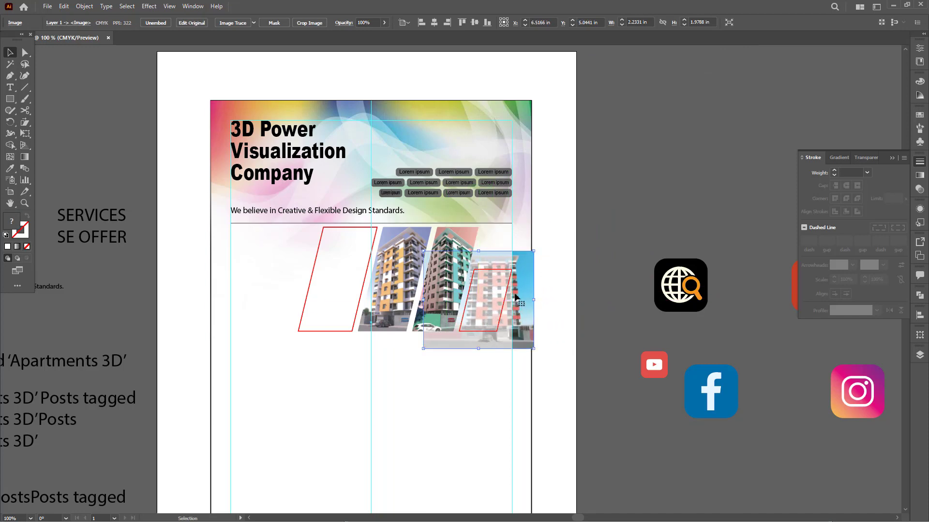
pyautogui.scroll(2, 516, 297)
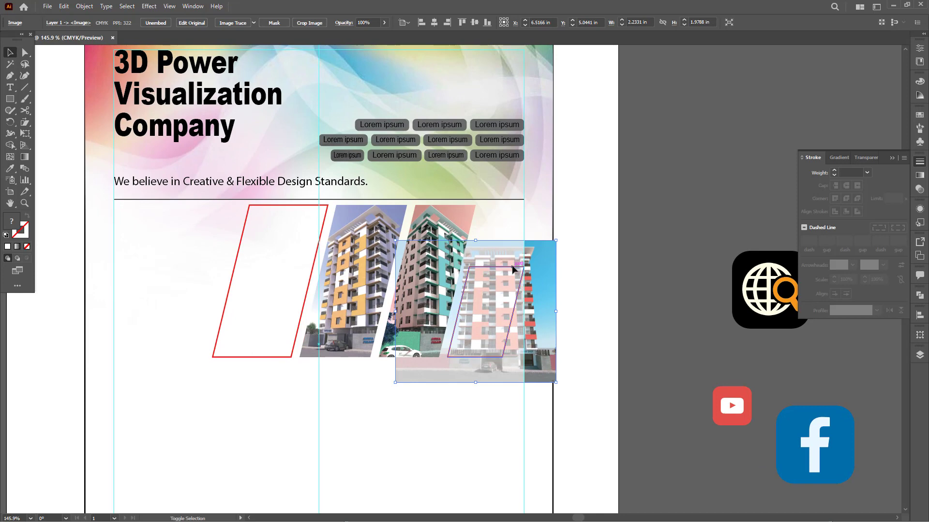
pyautogui.keyDown('shift'); pyautogui.click(513, 267); pyautogui.keyUp('shift')
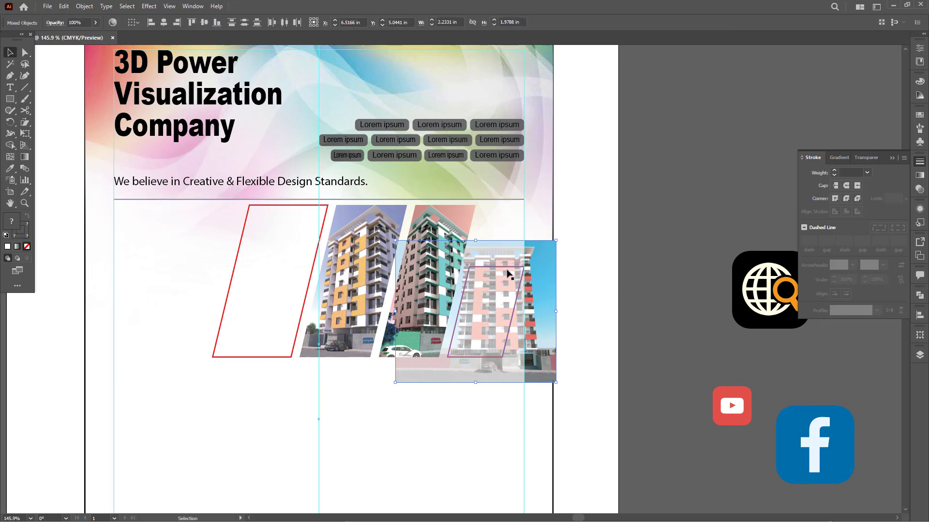
pyautogui.rightClick(508, 272)
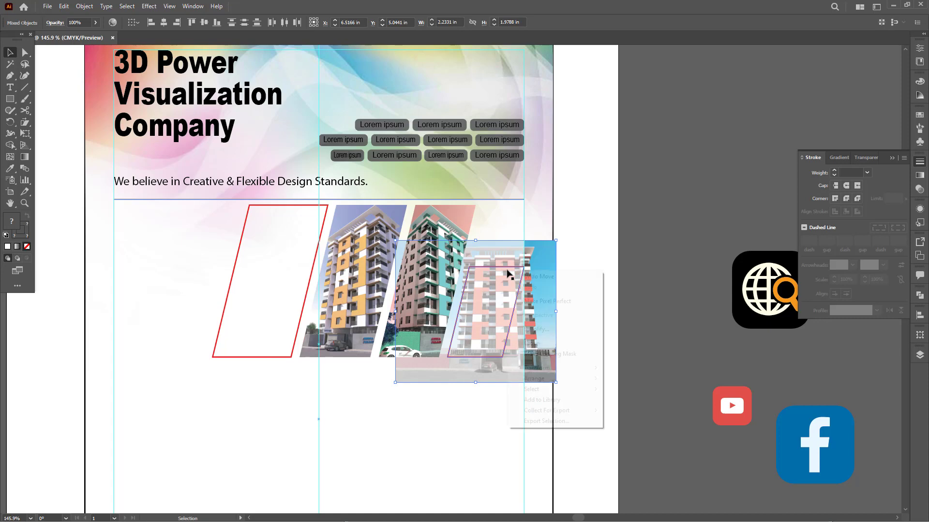
pyautogui.click(550, 354)
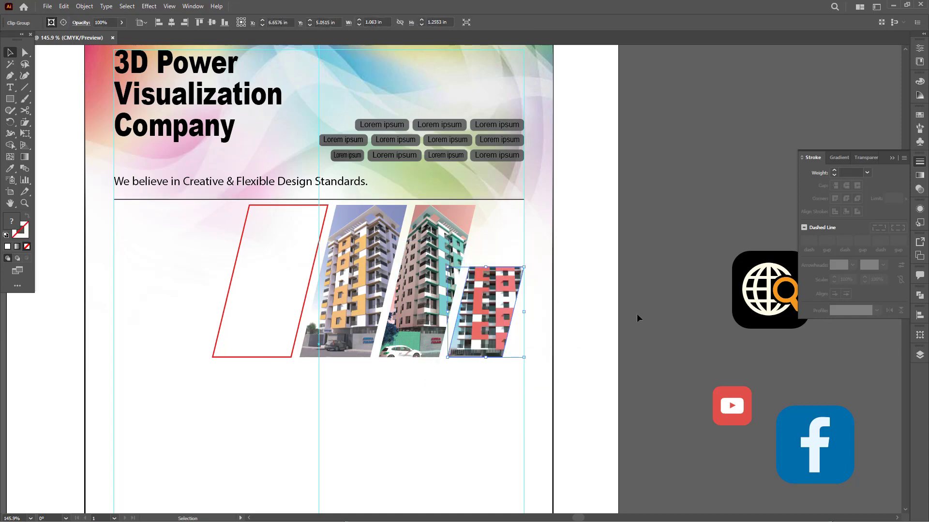
pyautogui.click(634, 314)
# - Select only the red building photo inside its clipping mask and scale it down to about 1.46 × 1.29 in, covering the frame
pyautogui.click(25, 52)
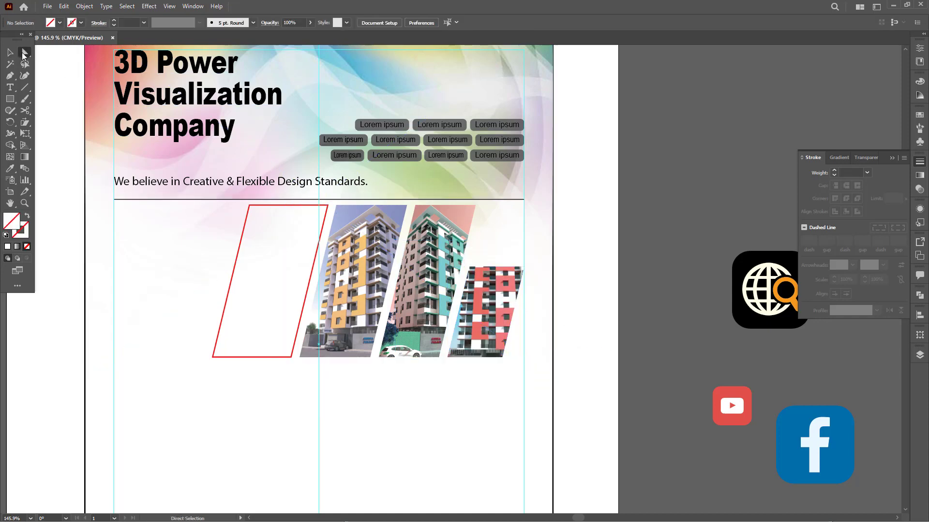
pyautogui.click(486, 304)
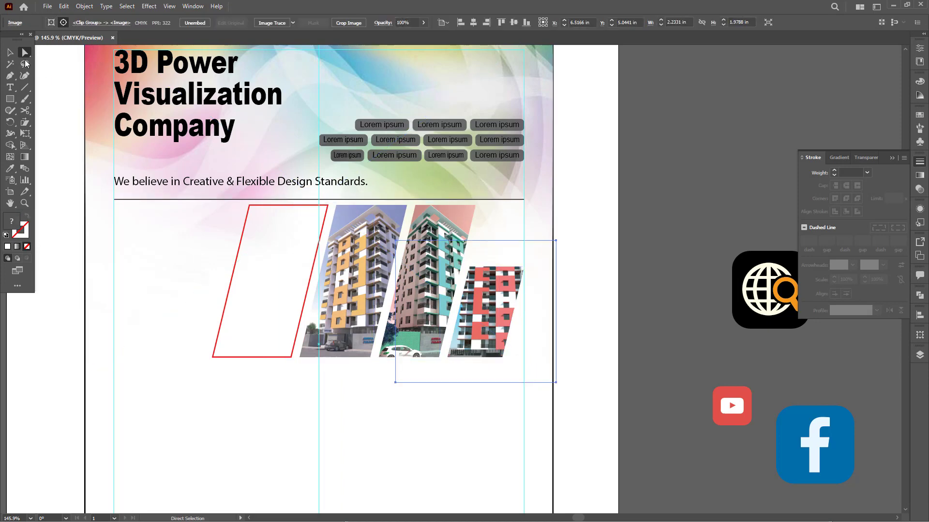
pyautogui.press('v')
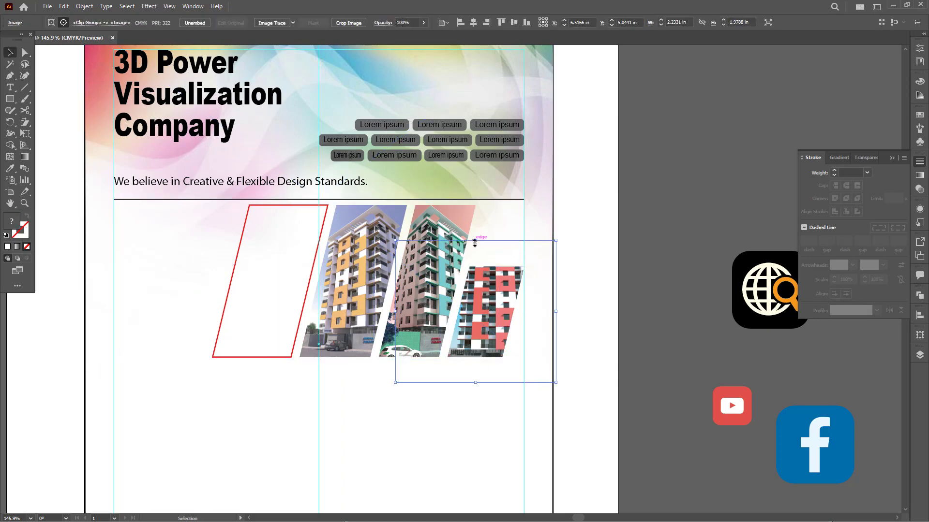
pyautogui.moveTo(475, 241); pyautogui.dragTo(490, 267)
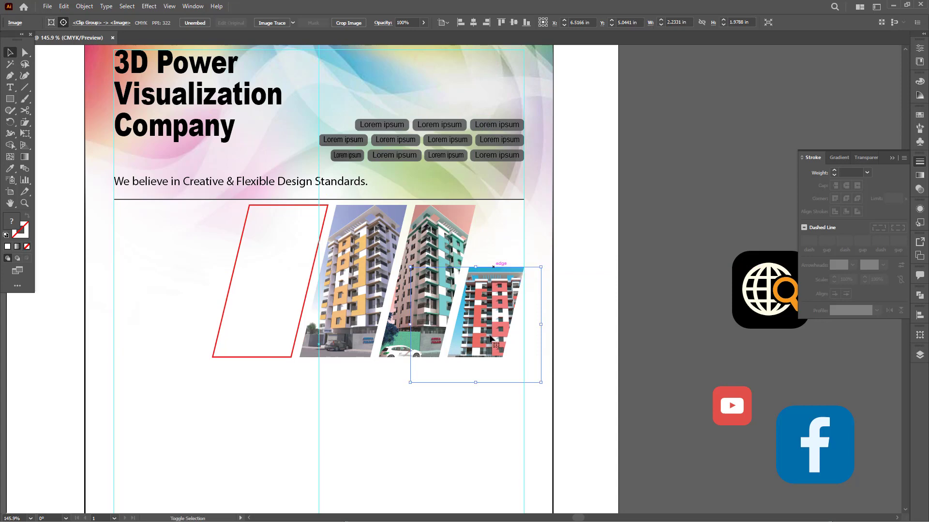
pyautogui.moveTo(475, 382); pyautogui.dragTo(496, 329)
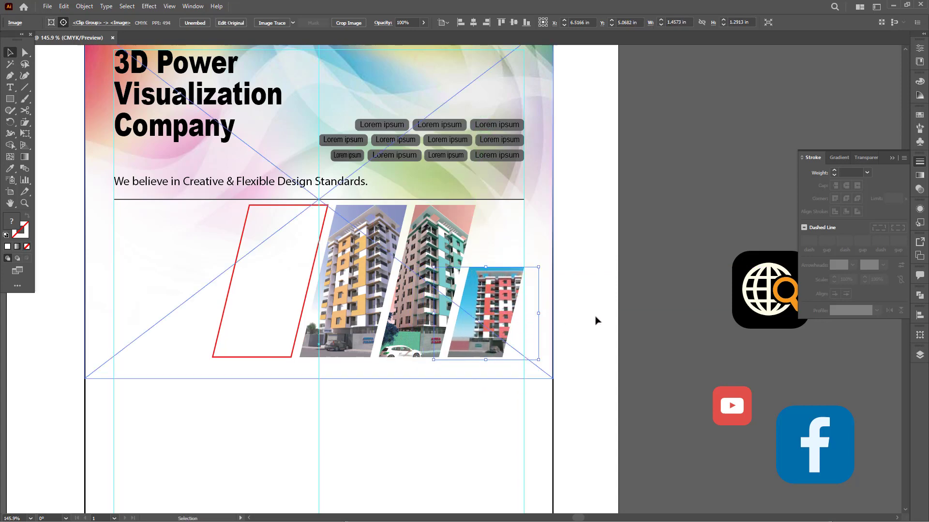
# - Copy the empty red parallelogram frame and switch to Photoshop, where the building photos are open
pyautogui.click(661, 250)
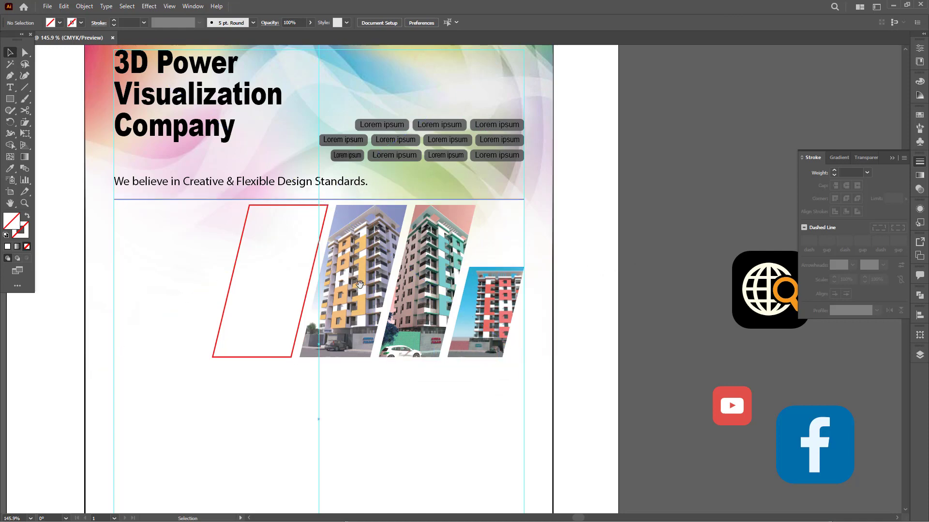
pyautogui.moveTo(275, 260); pyautogui.dragTo(365, 269)
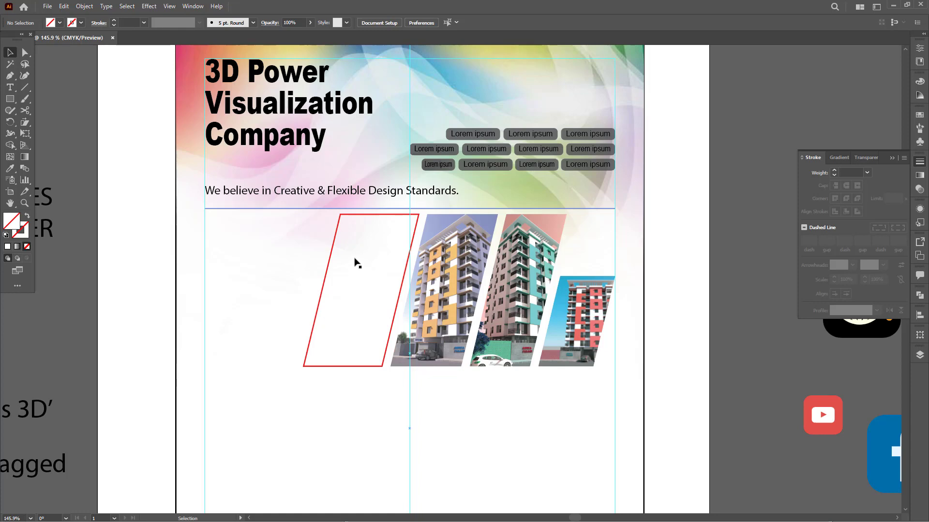
pyautogui.click(339, 240)
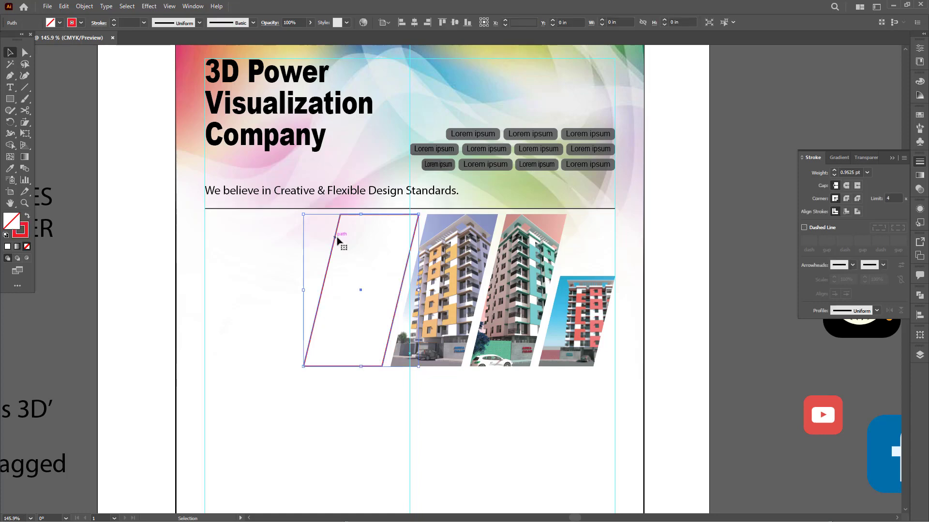
pyautogui.press('a')
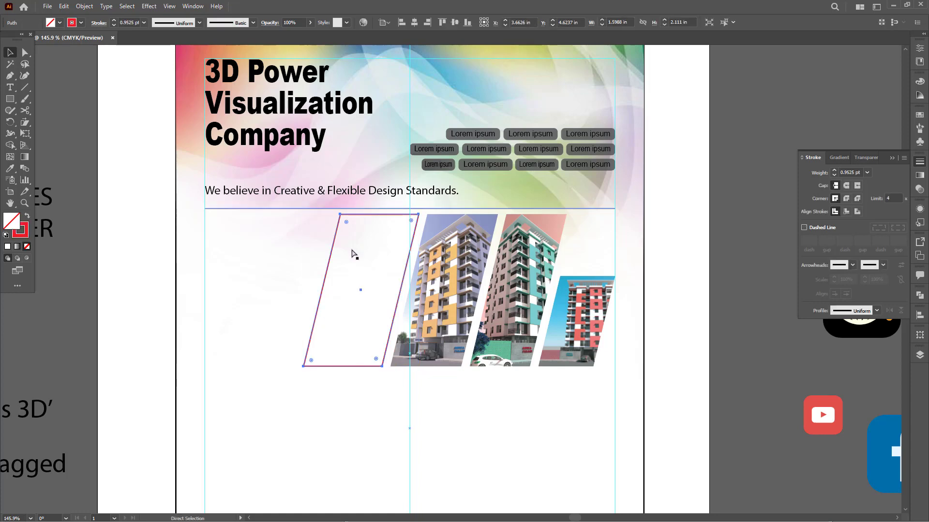
pyautogui.press('v')
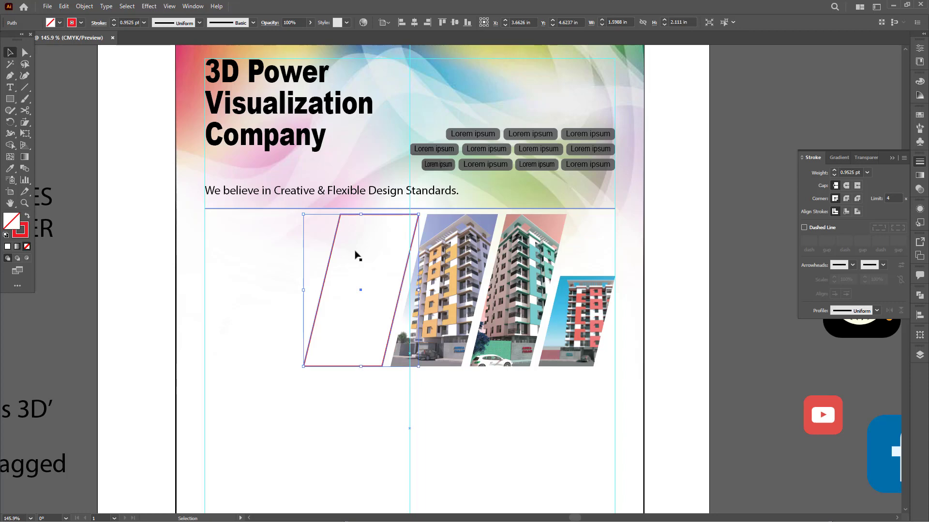
pyautogui.hotkey('alt', 'Tab')
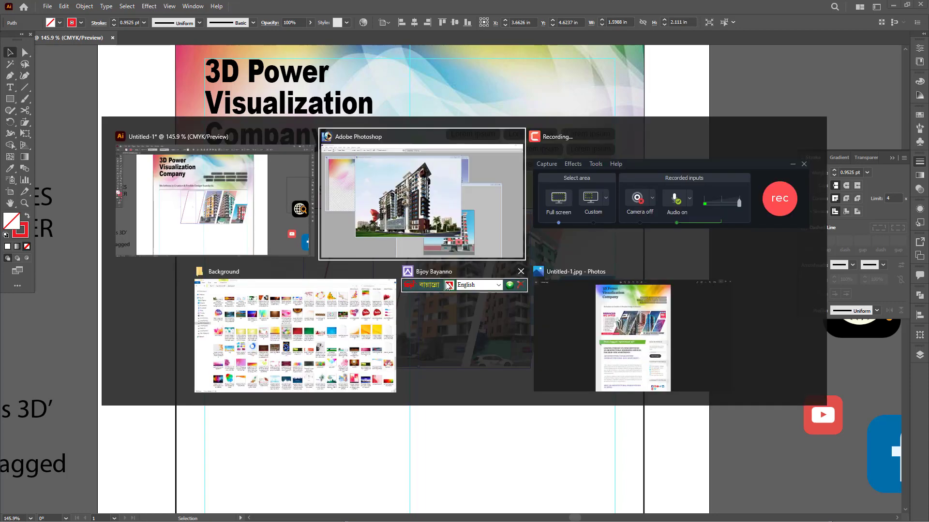
pyautogui.click(436, 248)
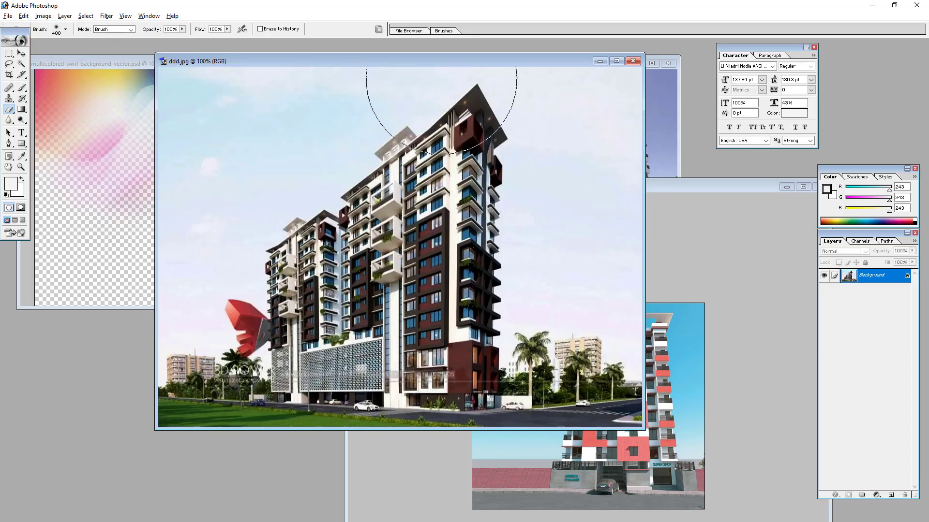
# - Maximize ddd.jpg, paste the parallelogram into it as pixels, and scale the outline up to nearly the photo's full height
pyautogui.doubleClick(441, 59)
pyautogui.press('Tab')
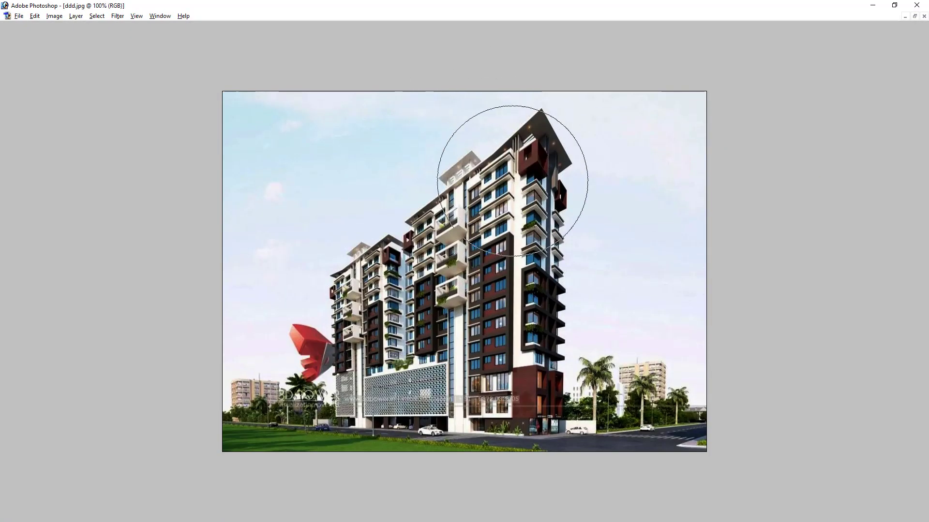
pyautogui.press('v')
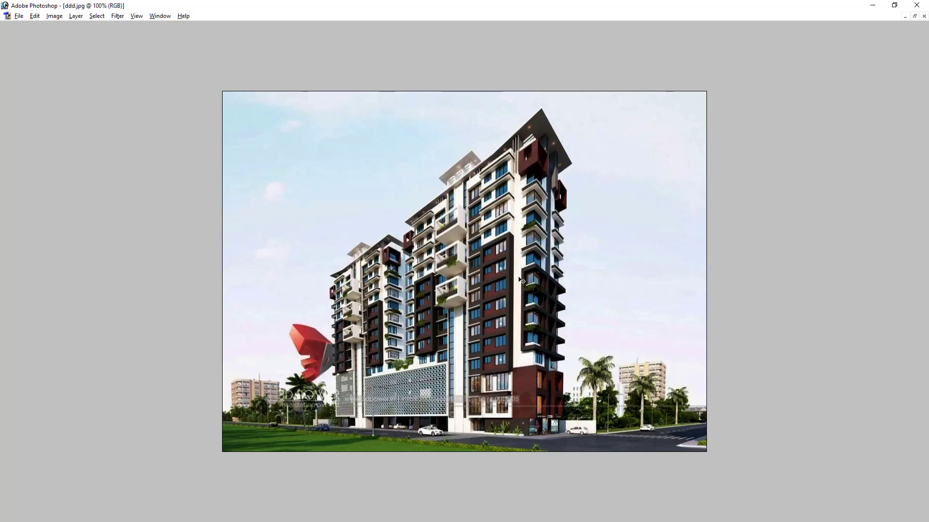
pyautogui.hotkey('ctrl', 'v')
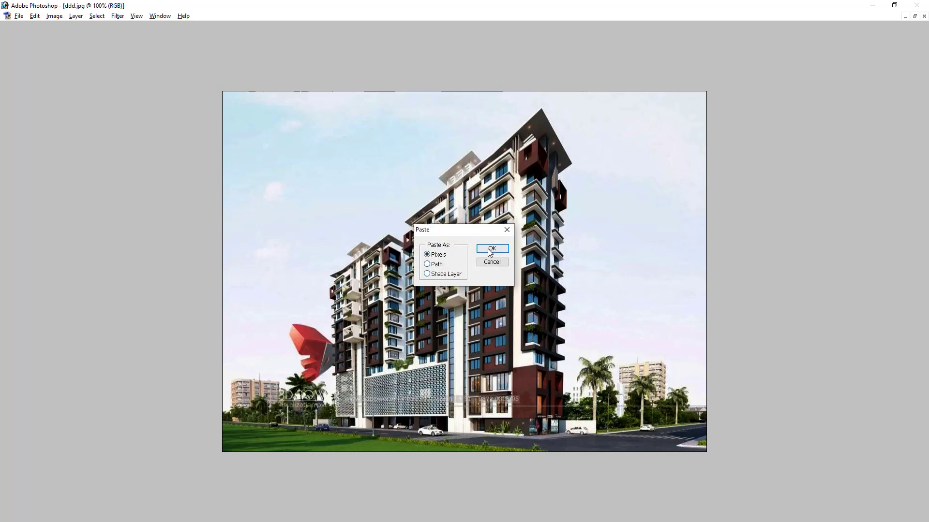
pyautogui.click(489, 252)
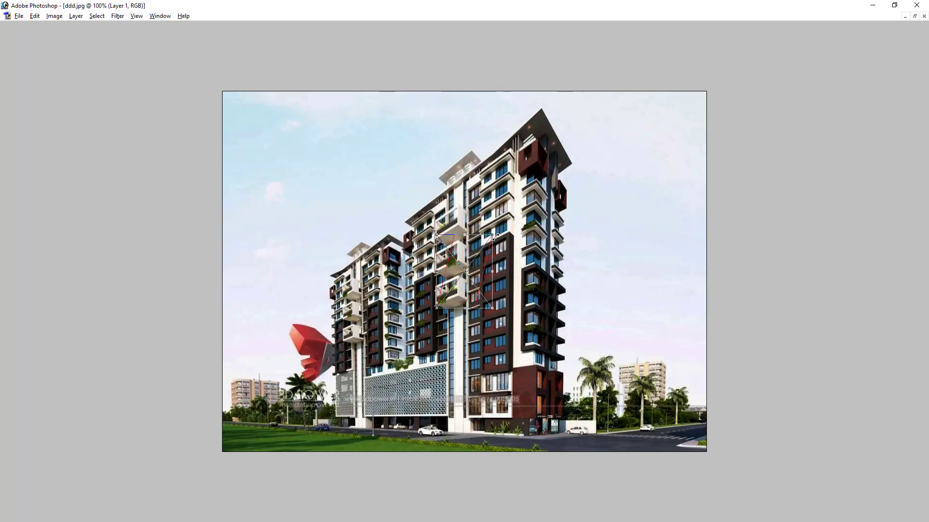
pyautogui.moveTo(494, 227); pyautogui.dragTo(596, 119)
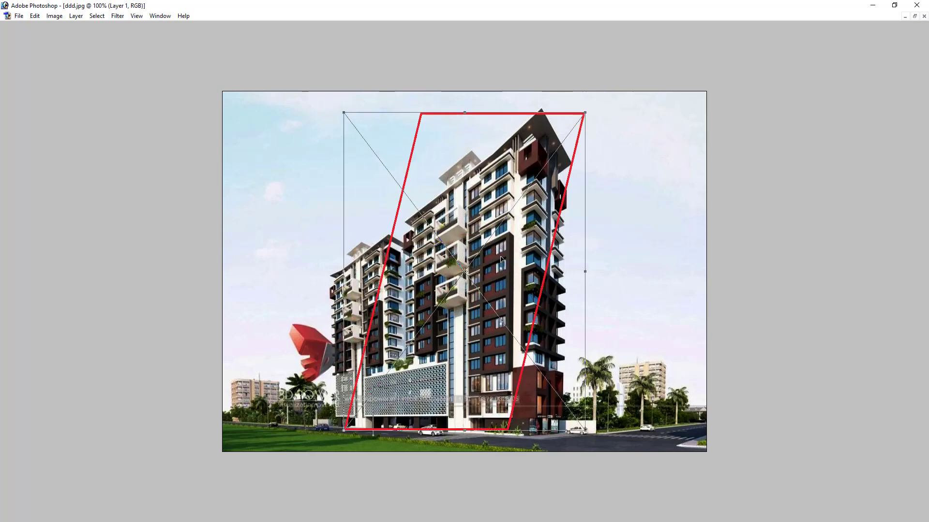
pyautogui.press('Return')
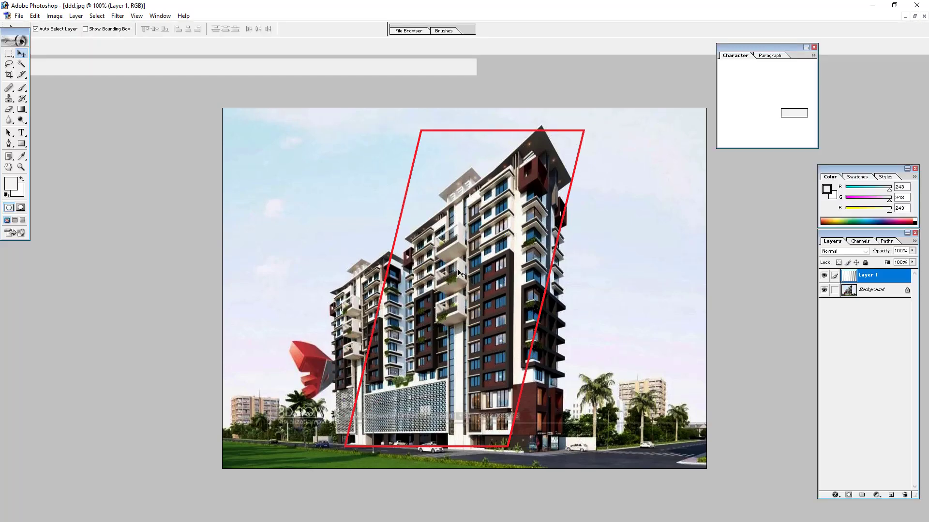
pyautogui.press('Tab')
# - Convert the photo's locked Background into a regular layer with Normal mode and 100% opacity
pyautogui.click(462, 233)
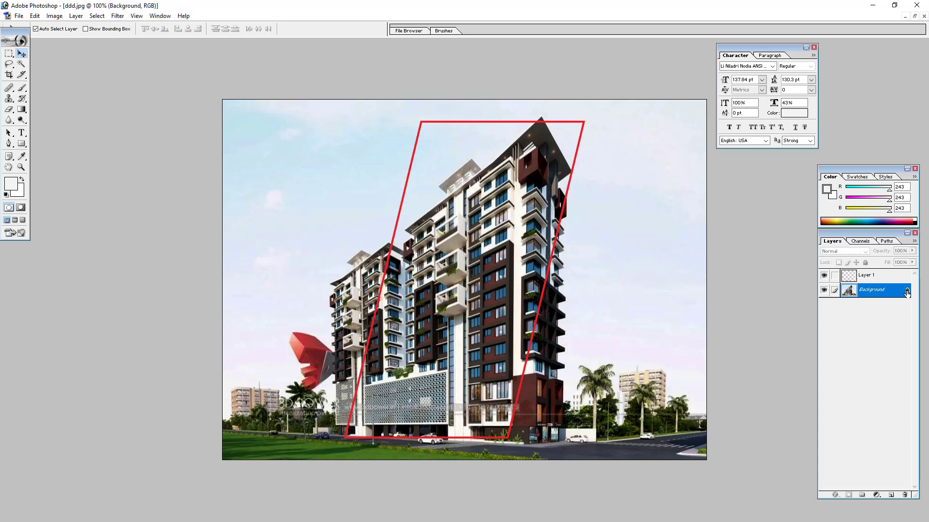
pyautogui.doubleClick(907, 292)
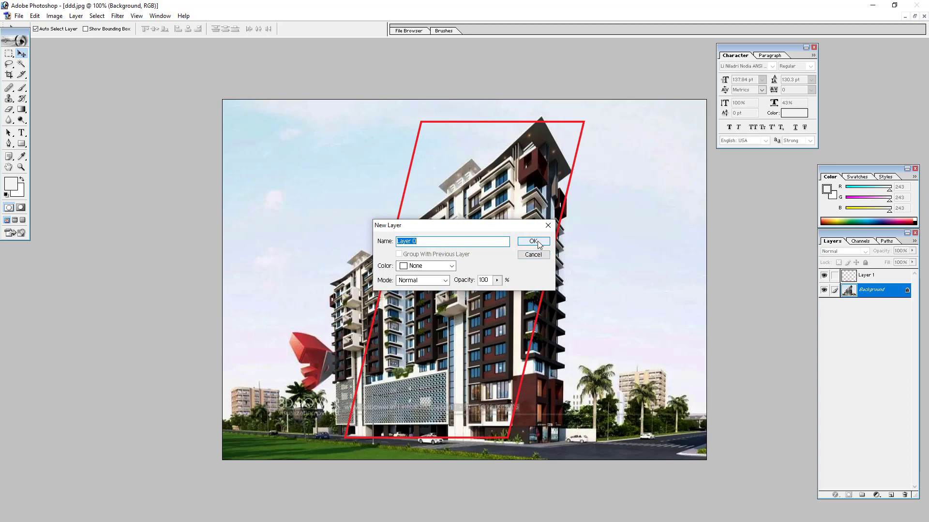
pyautogui.click(535, 241)
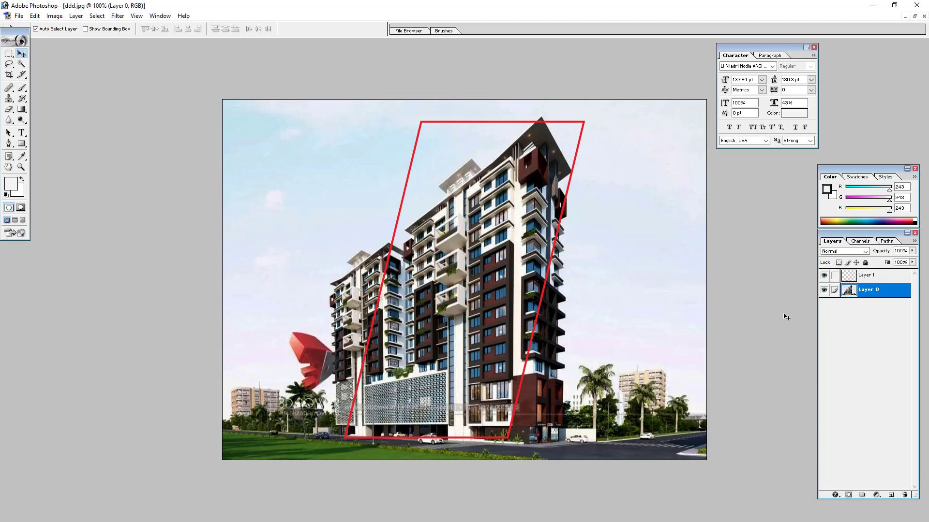
# - Try to flip the photo horizontally, shrink it to about 90% height and shift it towards the frame, and undo the transform
pyautogui.hotkey('ctrl', 't')
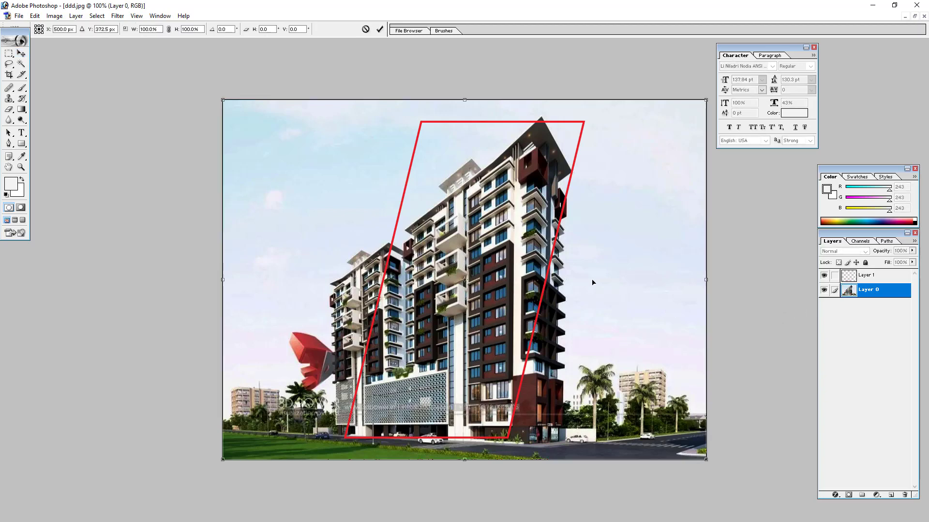
pyautogui.rightClick(477, 214)
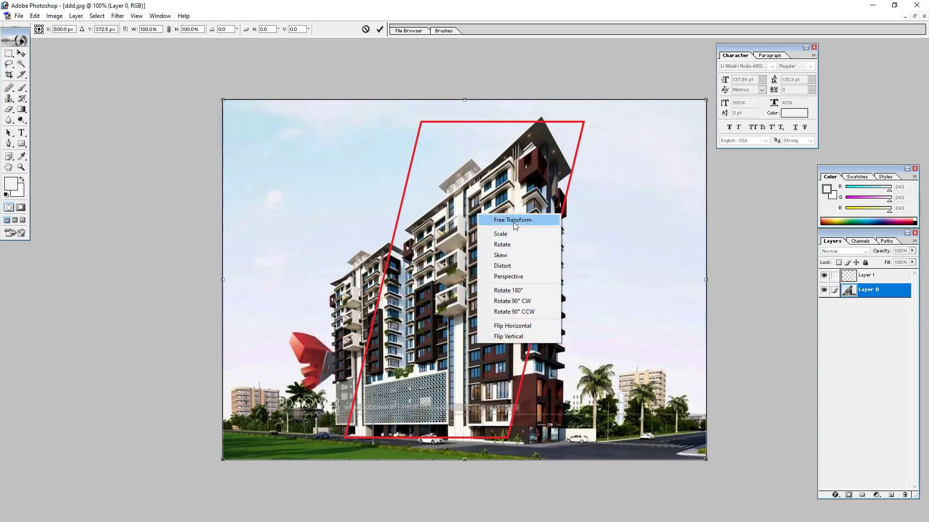
pyautogui.click(522, 327)
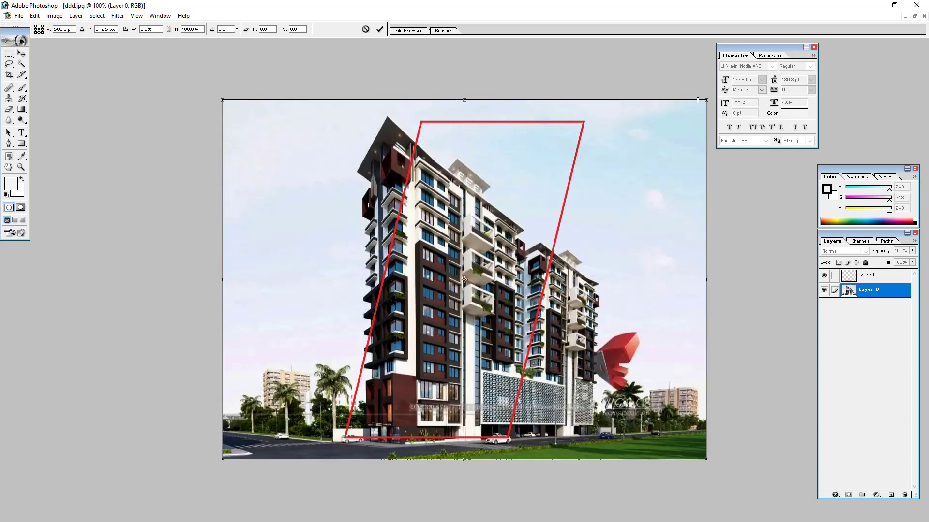
pyautogui.moveTo(706, 100); pyautogui.dragTo(679, 118)
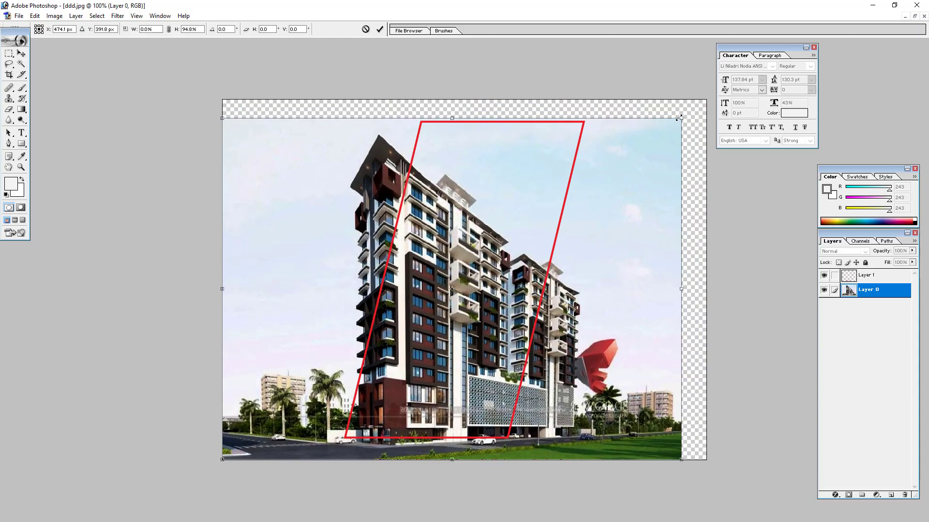
pyautogui.moveTo(679, 459); pyautogui.dragTo(657, 441)
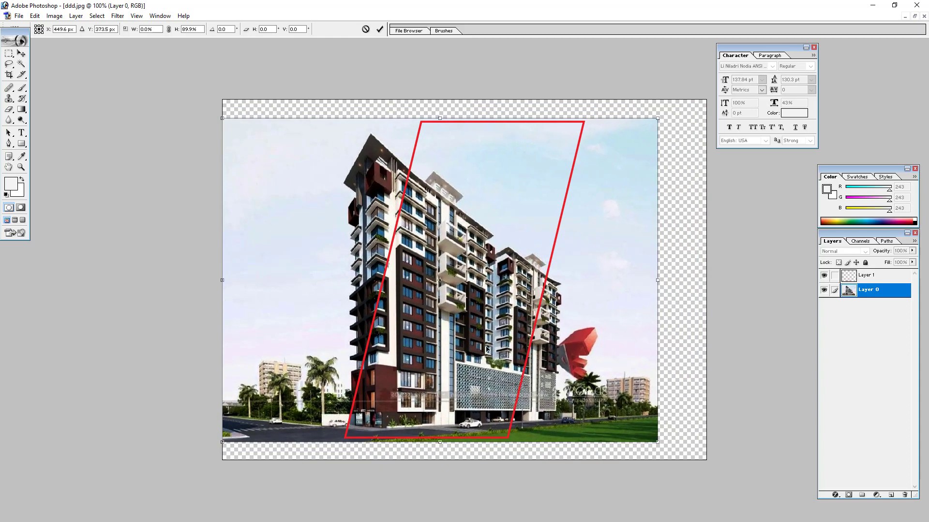
pyautogui.moveTo(486, 348); pyautogui.dragTo(502, 349)
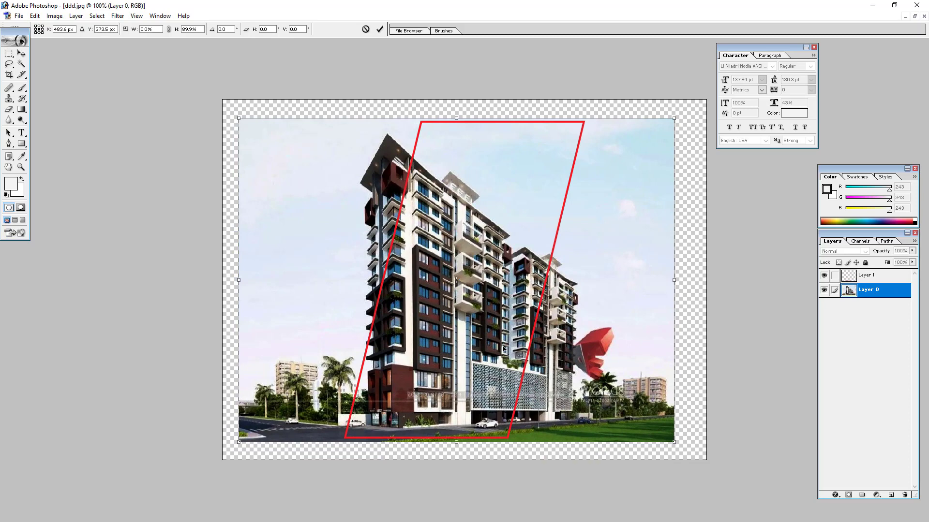
pyautogui.press('Return')
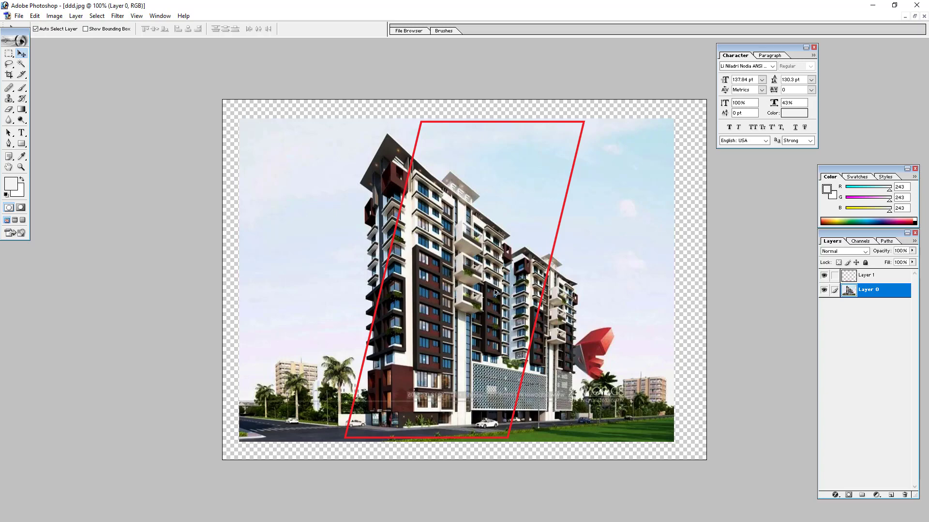
pyautogui.hotkey('ctrl', 'alt', 'z')
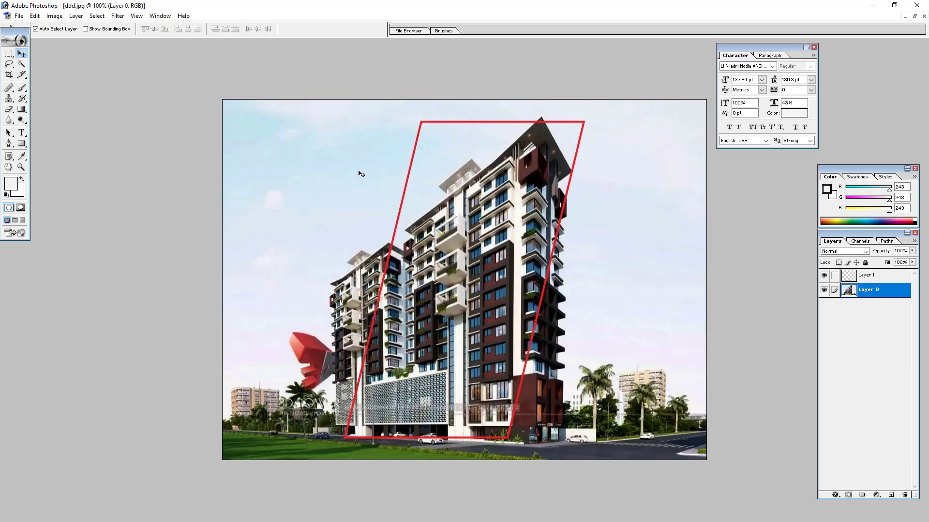
# - Select all of the sky around the building with the Magic Wand, delete it, and clear the selection
pyautogui.click(21, 63)
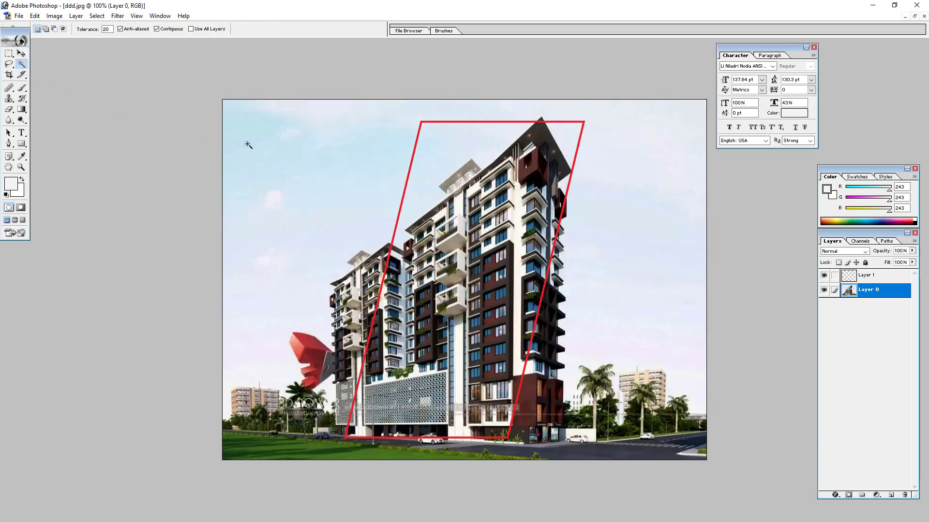
pyautogui.click(284, 147)
pyautogui.keyDown('shift'); pyautogui.click(393, 121); pyautogui.keyUp('shift')
pyautogui.click(261, 341)
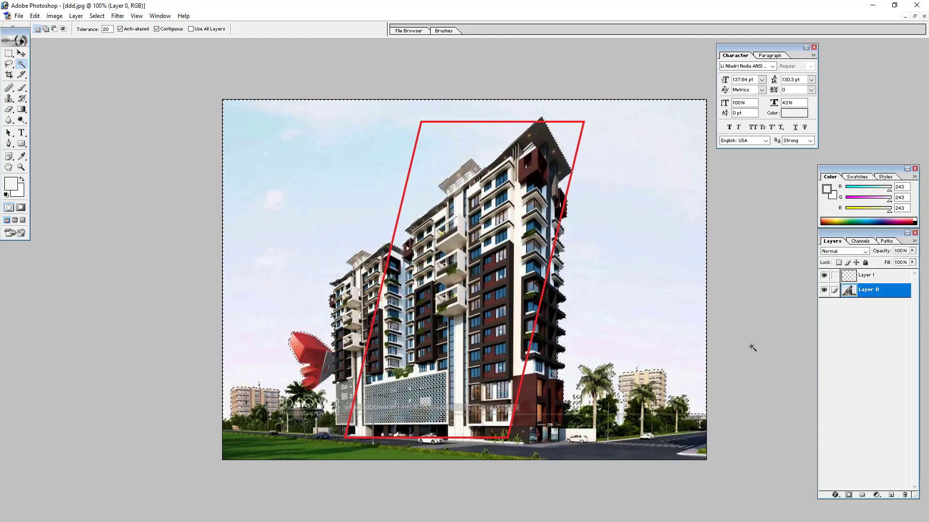
pyautogui.press('Delete')
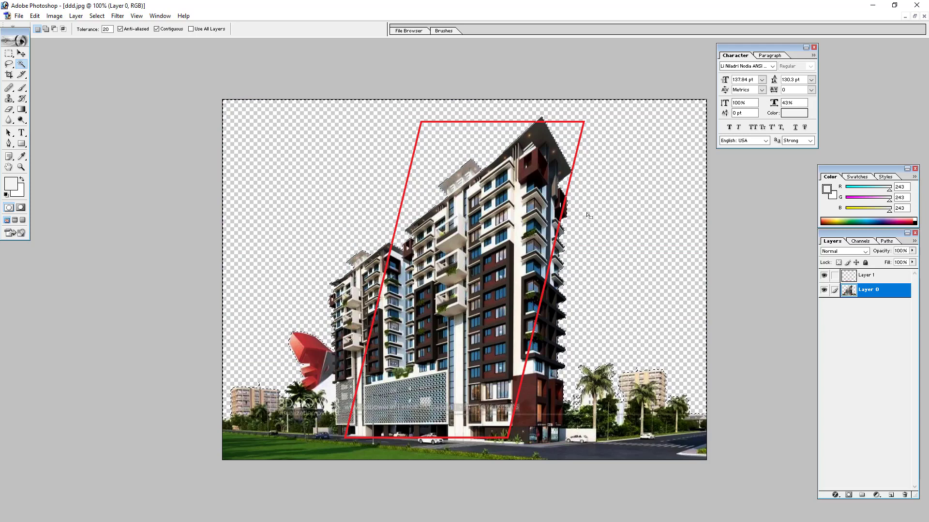
pyautogui.hotkey('ctrl', 'd')
# - Flip the cut-out building layer horizontally and move it slightly left behind the red parallelogram
pyautogui.click(369, 233)
pyautogui.hotkey('ctrl', 't')
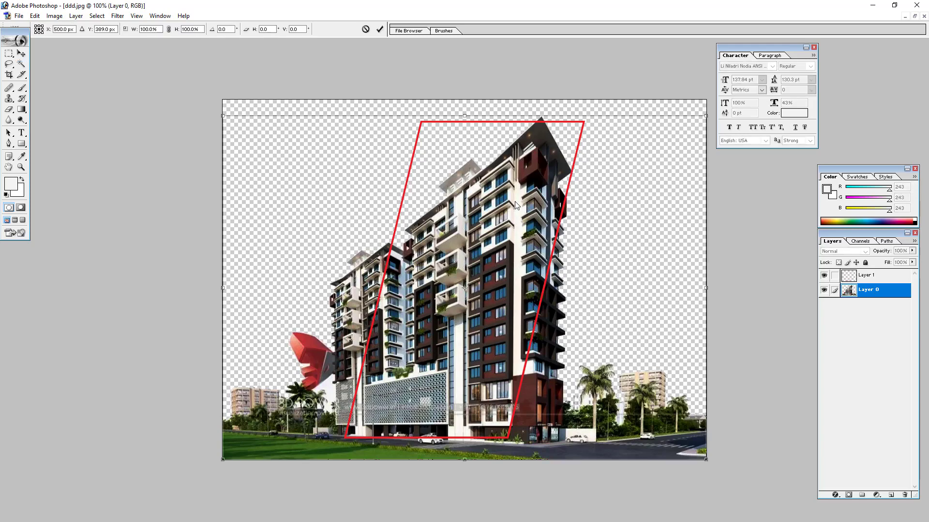
pyautogui.rightClick(515, 205)
pyautogui.click(550, 316)
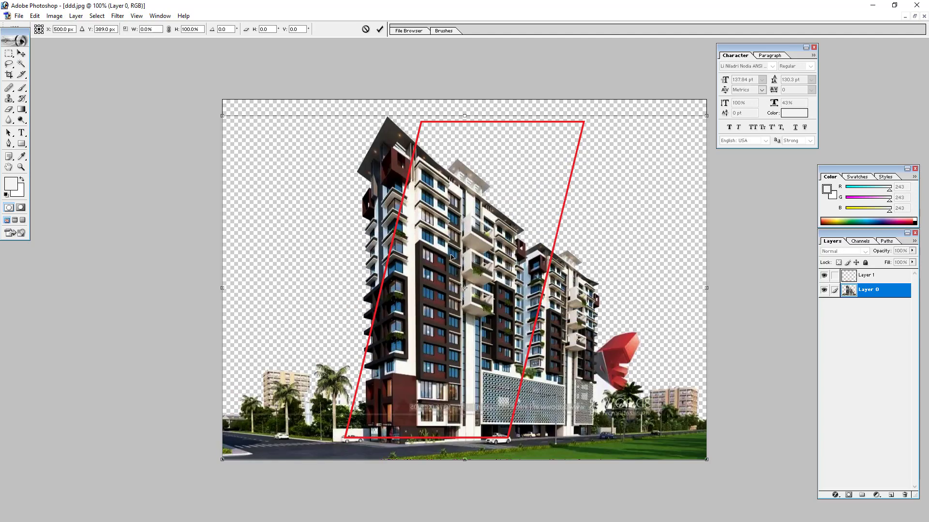
pyautogui.press('Return')
pyautogui.press('w')
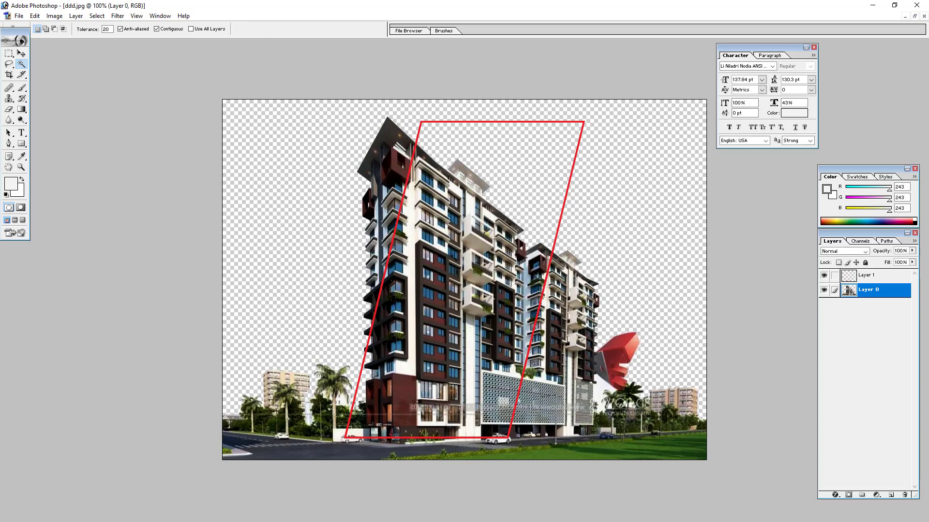
pyautogui.click(22, 54)
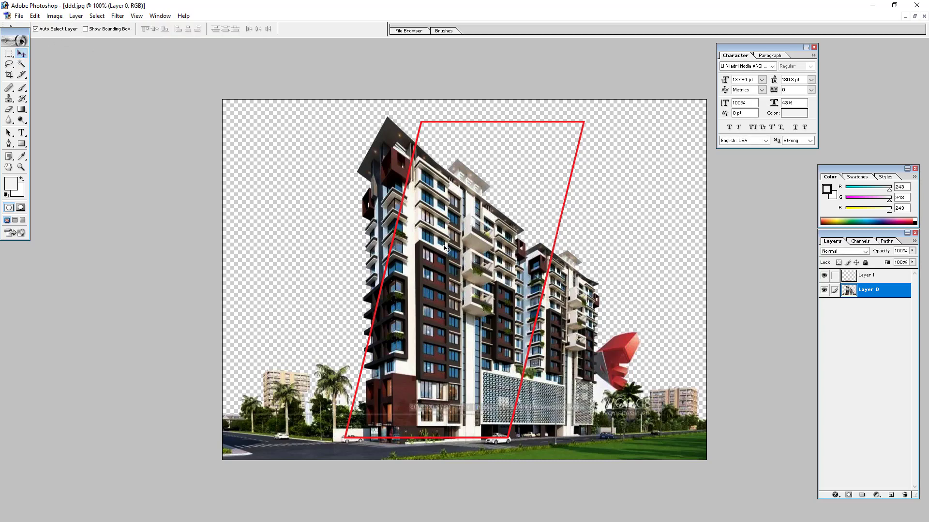
pyautogui.moveTo(446, 248); pyautogui.dragTo(439, 247)
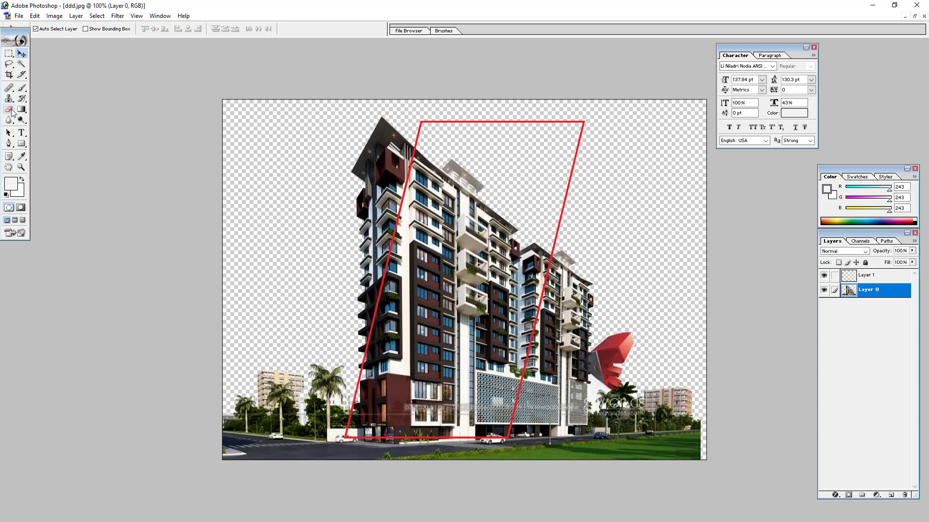
# - Trace a Pen path along the frame's bottom and right edges and loosely around the building's left side and roof, and turn it into a selection
pyautogui.click(9, 144)
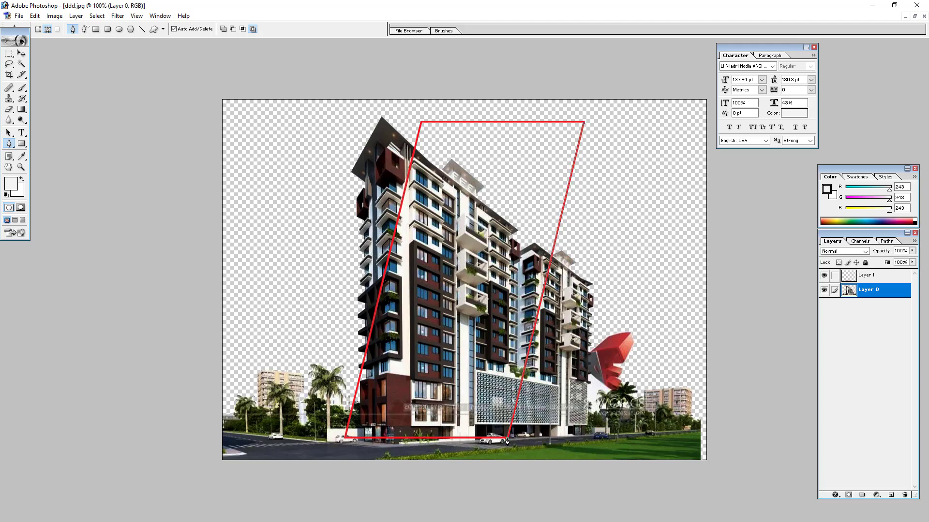
pyautogui.click(345, 438)
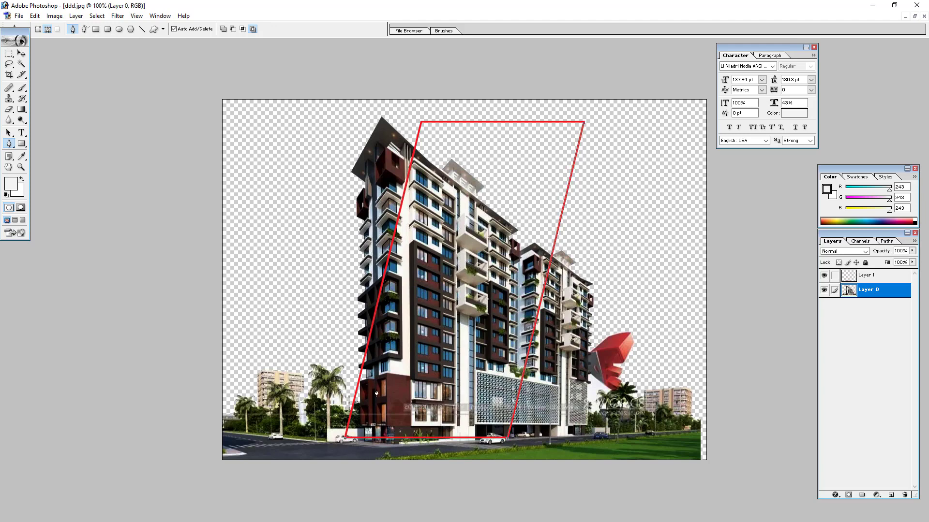
pyautogui.click(421, 123)
pyautogui.click(584, 124)
pyautogui.hotkey('ctrl', 'Return')
pyautogui.moveTo(328, 169); pyautogui.dragTo(332, 147)
pyautogui.moveTo(465, 104); pyautogui.dragTo(502, 103)
pyautogui.moveTo(551, 104); pyautogui.dragTo(567, 108)
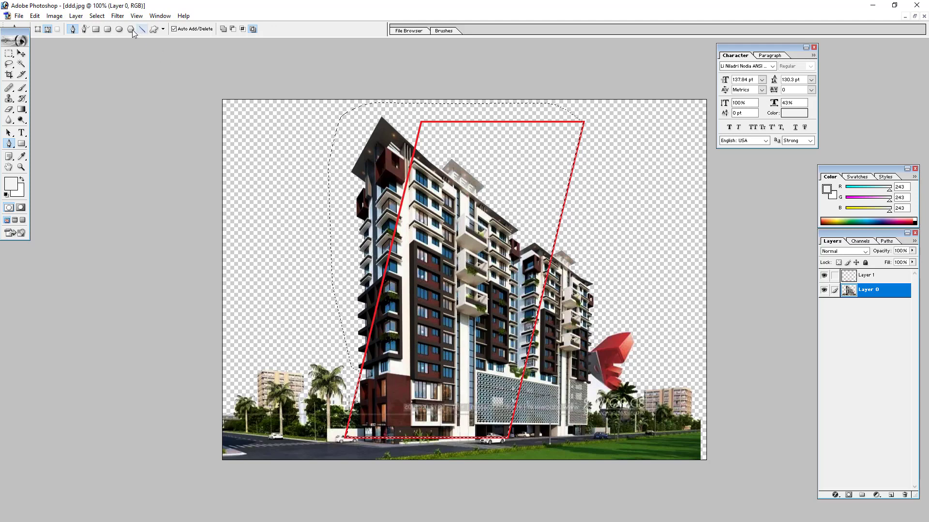
# - Invert the selection, delete everything outside the traced building outline, and clear the selection
pyautogui.click(94, 16)
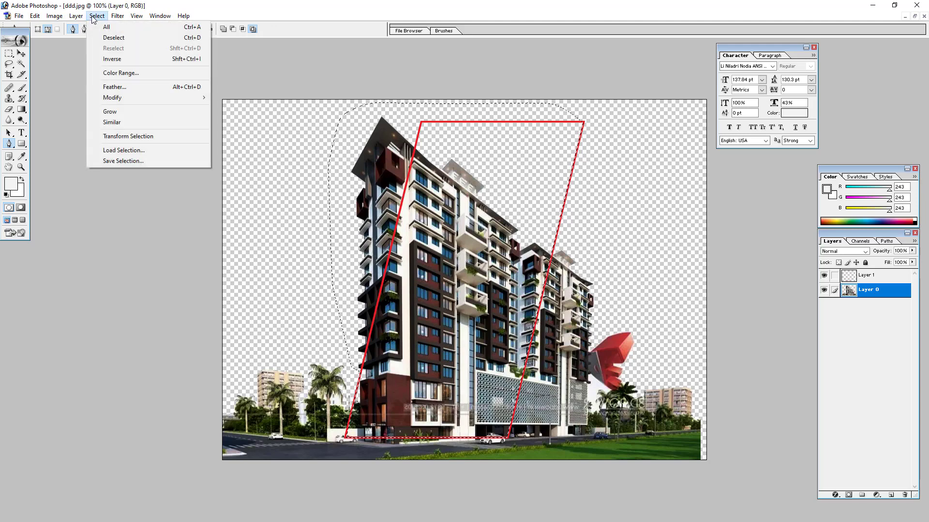
pyautogui.click(111, 59)
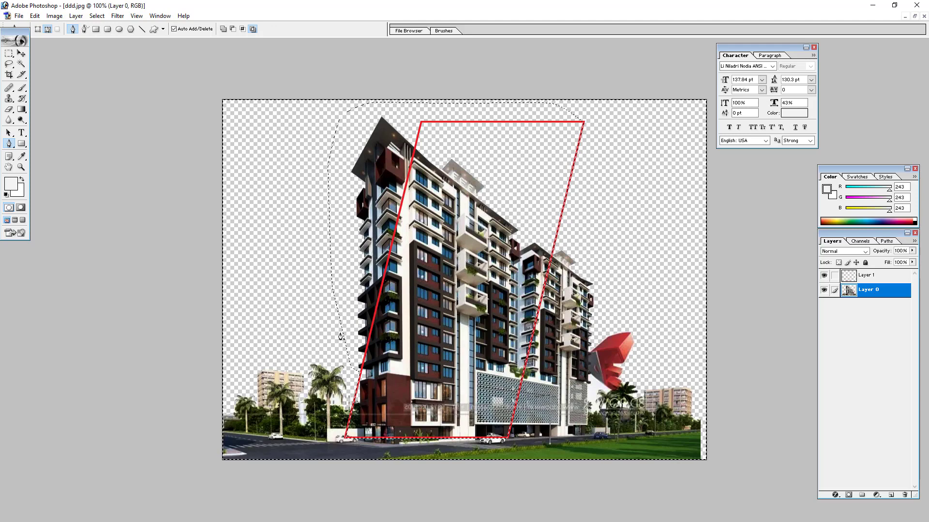
pyautogui.press('Delete')
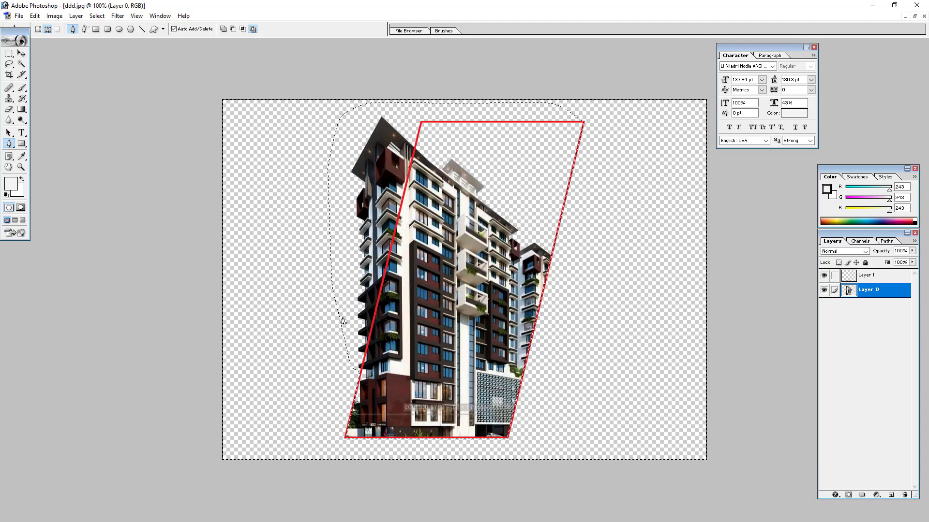
pyautogui.hotkey('ctrl', 'd')
pyautogui.press('v')
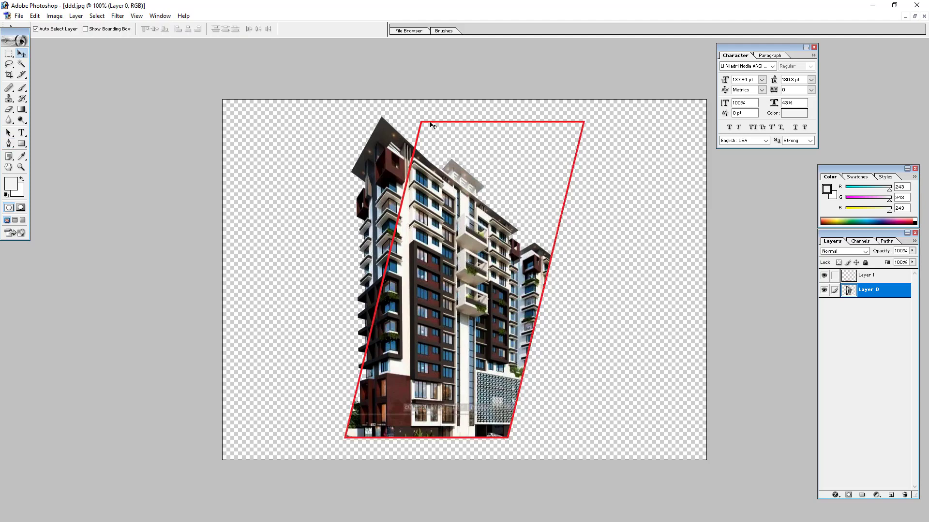
# - Check the cut-out without the red parallelogram layer, and delete that layer
pyautogui.click(870, 279)
pyautogui.click(823, 277)
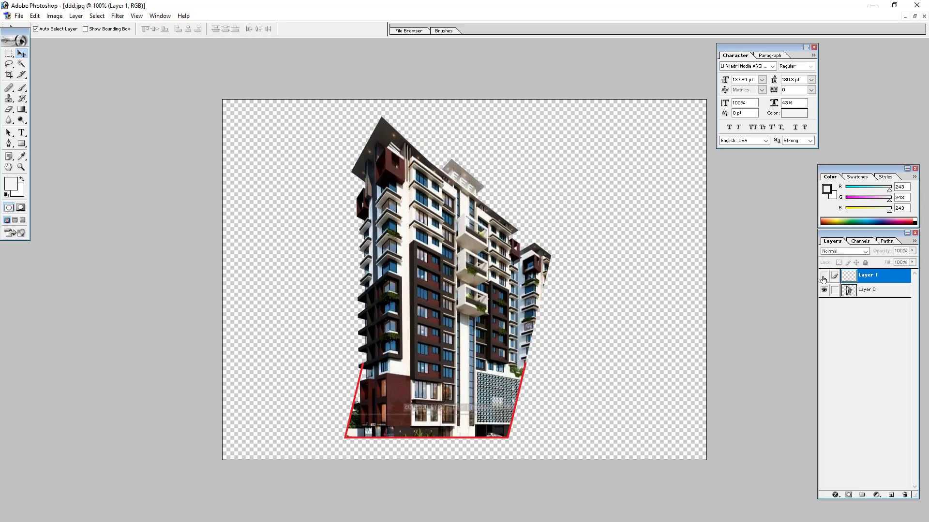
pyautogui.click(823, 277)
pyautogui.moveTo(879, 281); pyautogui.dragTo(902, 495)
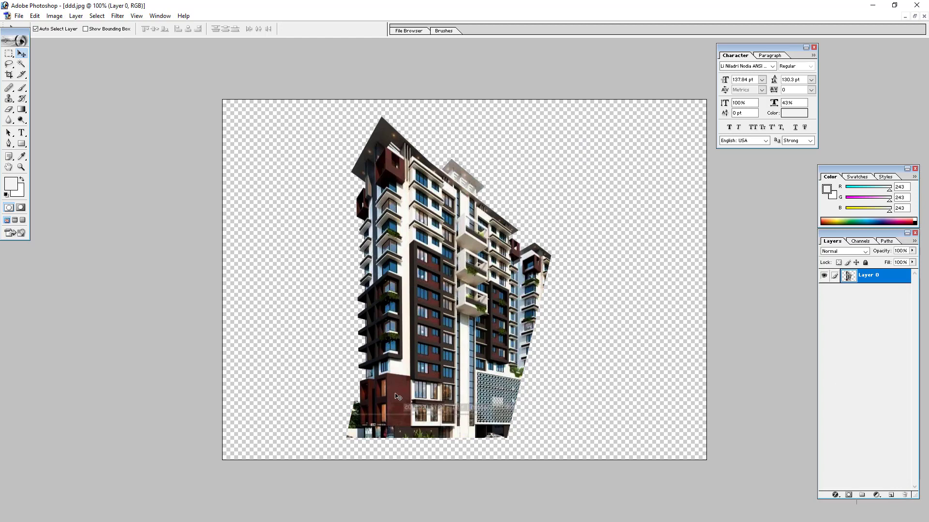
# - Load the building layer's outline as a selection, crop the image to it, and clear the selection
pyautogui.keyDown('ctrl'); pyautogui.click(885, 279); pyautogui.keyUp('ctrl')
pyautogui.hotkey('alt', 'i')
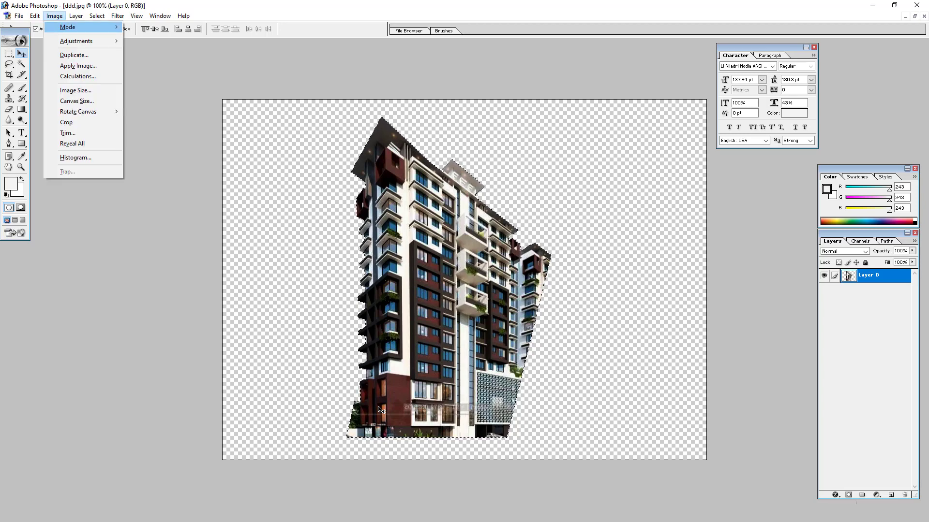
pyautogui.click(56, 16)
pyautogui.click(56, 16)
pyautogui.click(56, 17)
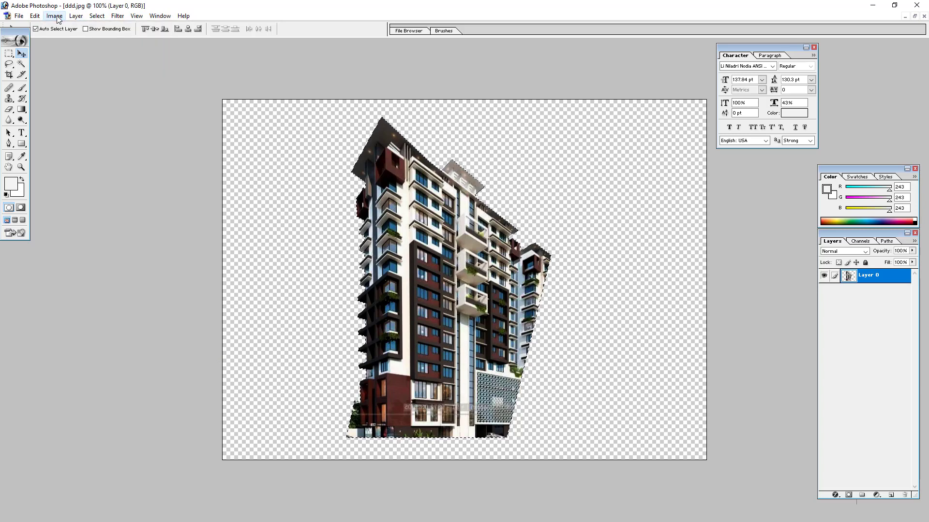
pyautogui.click(56, 17)
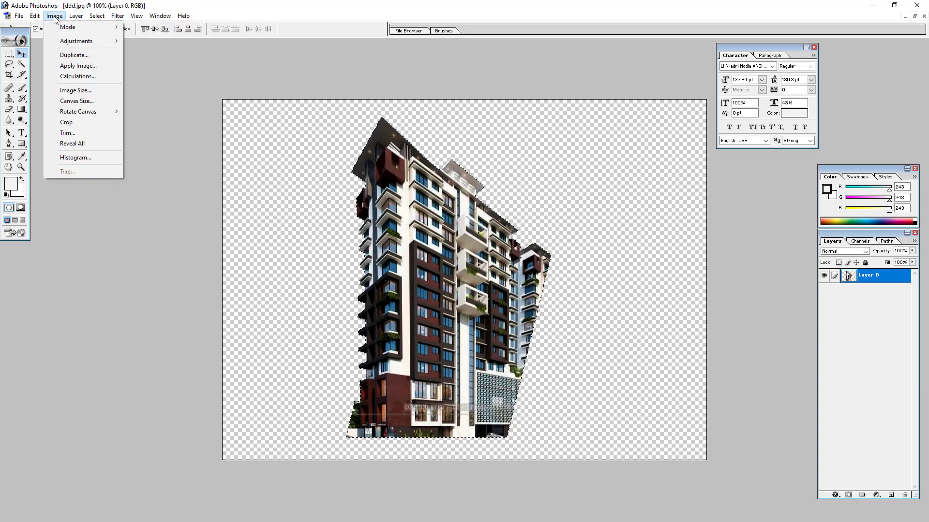
pyautogui.click(71, 123)
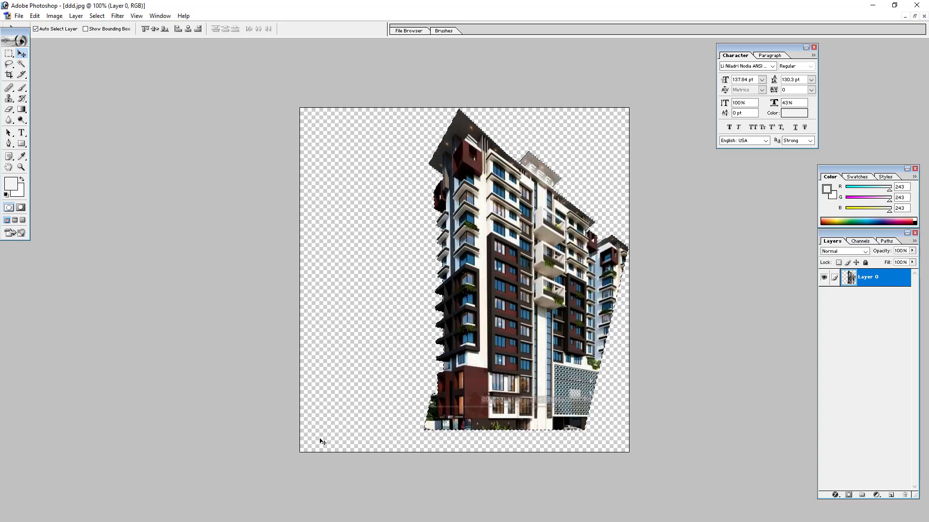
pyautogui.hotkey('ctrl', 'd')
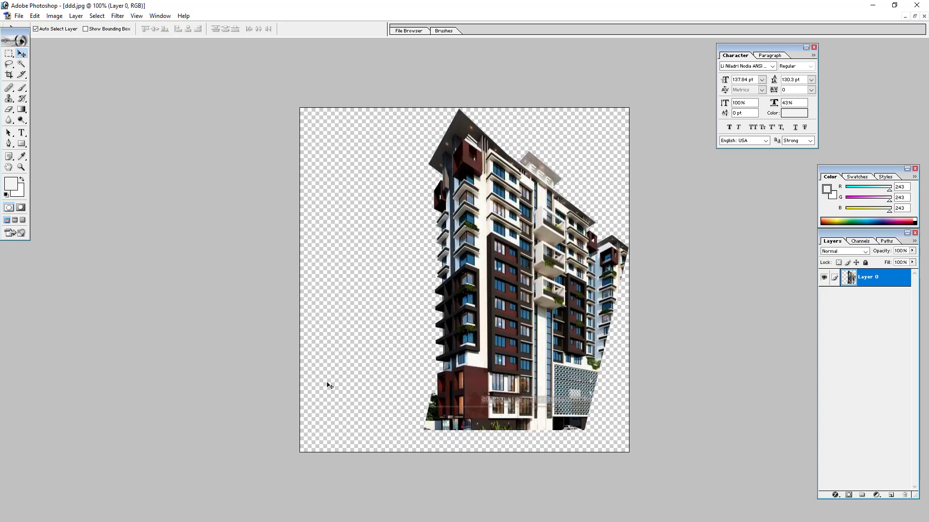
pyautogui.click(9, 53)
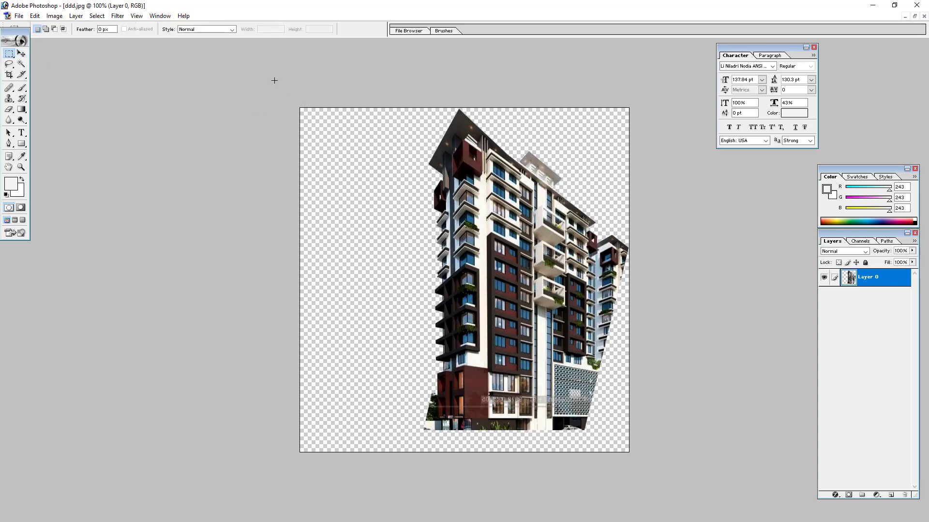
pyautogui.moveTo(419, 443); pyautogui.dragTo(419, 466)
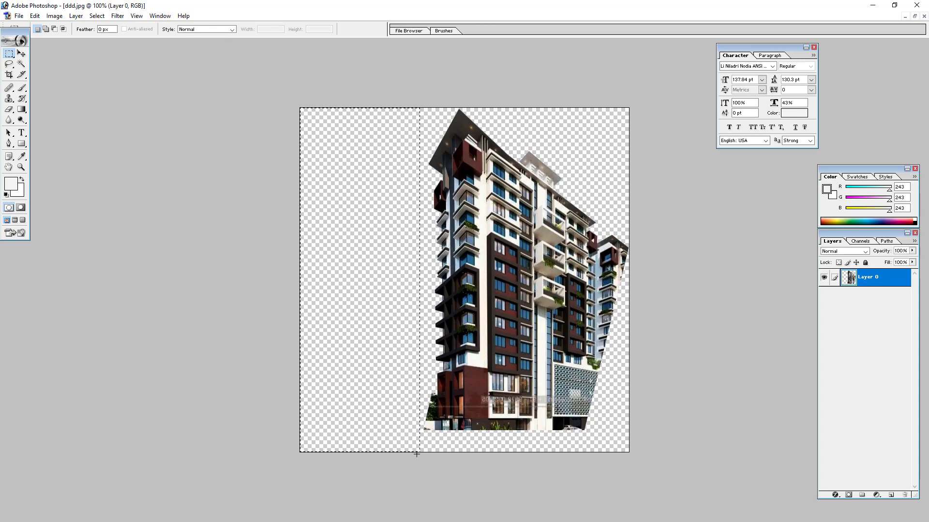
pyautogui.hotkey('ctrl', 'd')
# - Reload the building layer's outline as a selection and crop the canvas again to trim the remaining empty margins
pyautogui.keyDown('ctrl'); pyautogui.click(892, 281); pyautogui.keyUp('ctrl')
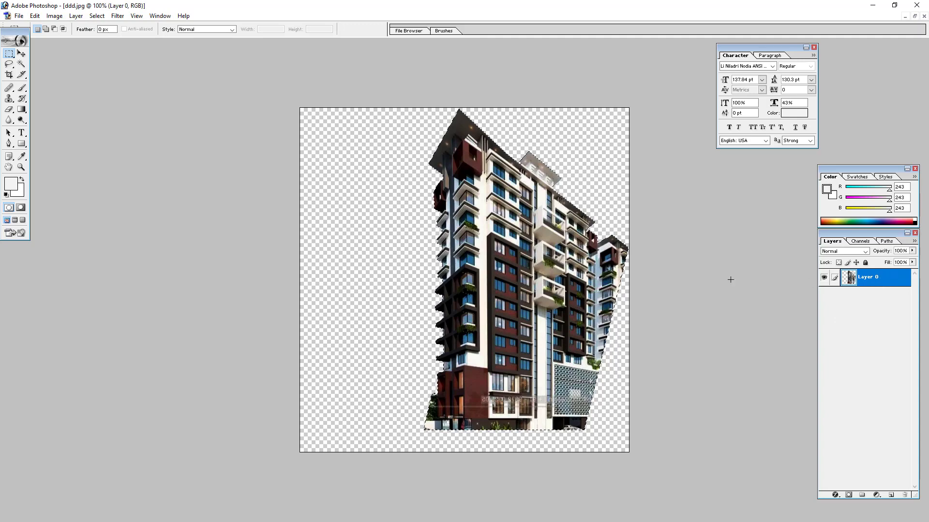
pyautogui.click(55, 16)
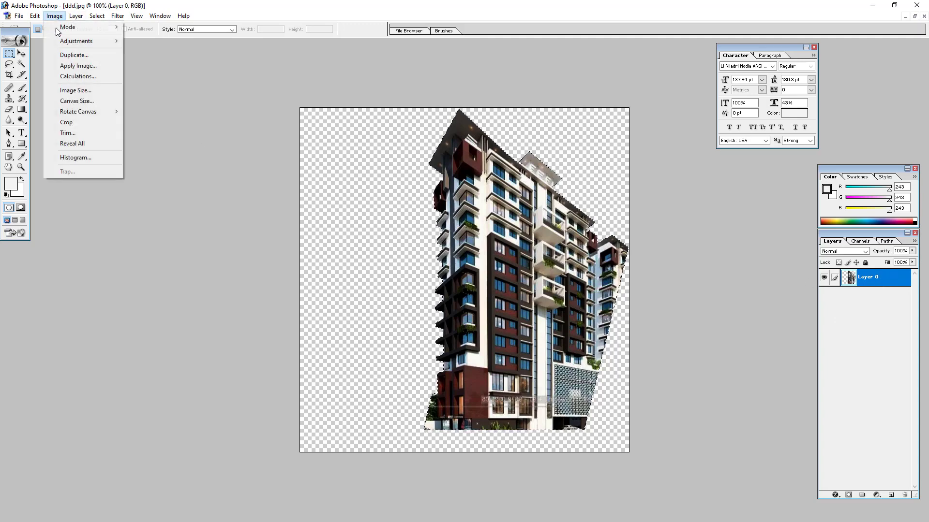
pyautogui.click(86, 122)
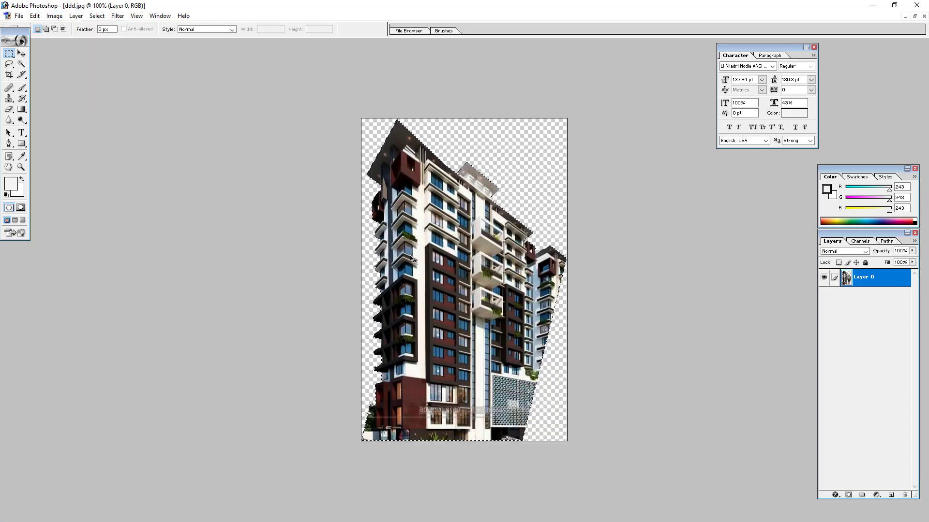
# - Save the cut-out building to the Desktop as the Photoshop file ddd with layers kept
pyautogui.hotkey('ctrl', 'shift', 's')
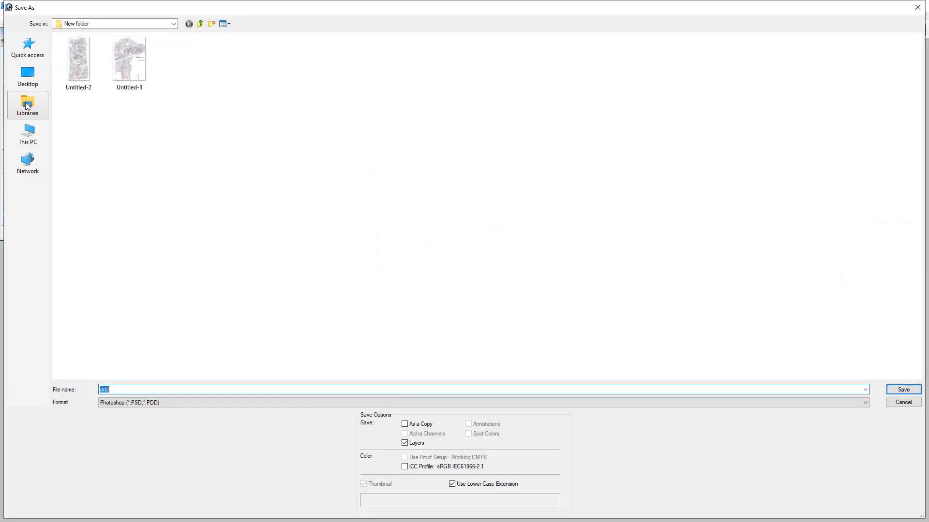
pyautogui.click(892, 401)
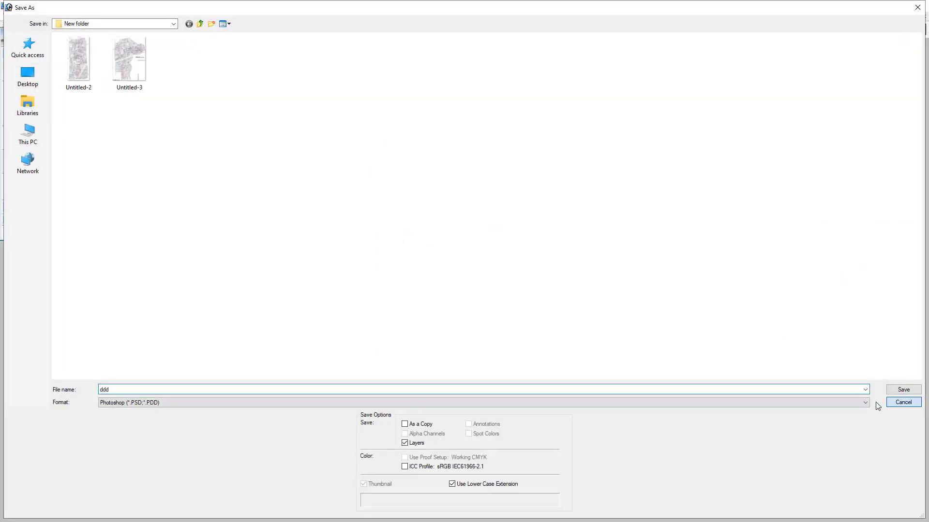
pyautogui.click(19, 16)
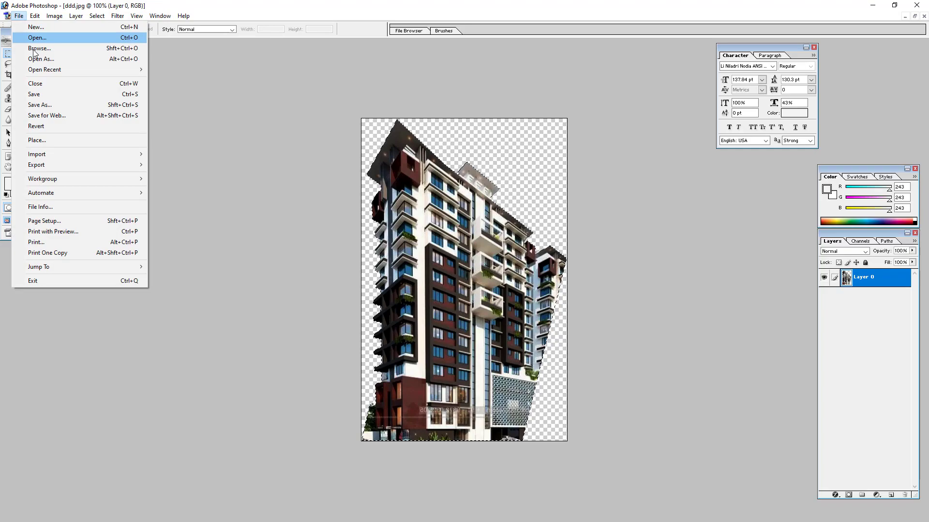
pyautogui.click(40, 95)
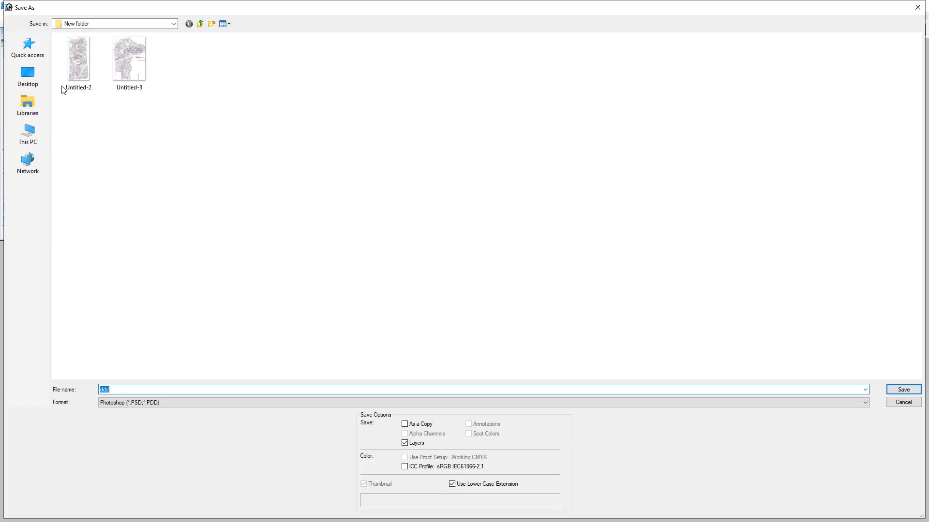
pyautogui.click(29, 77)
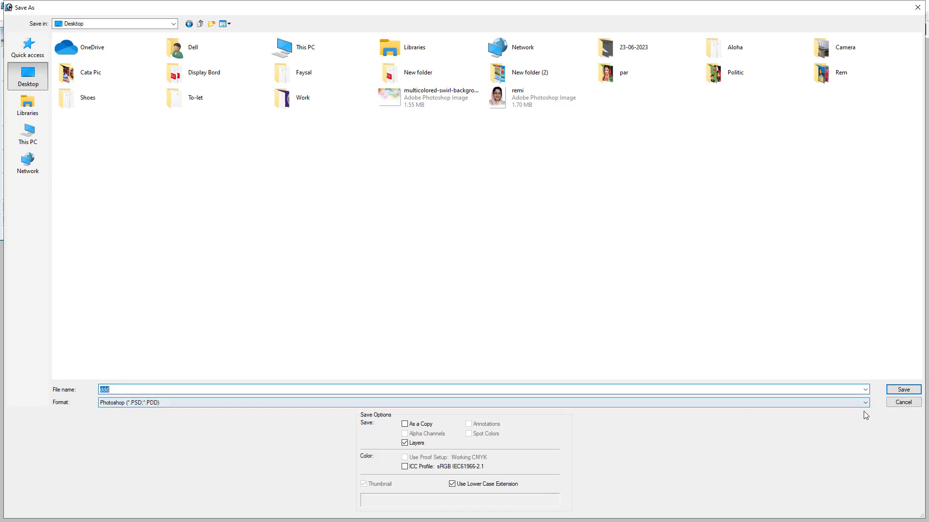
pyautogui.click(902, 389)
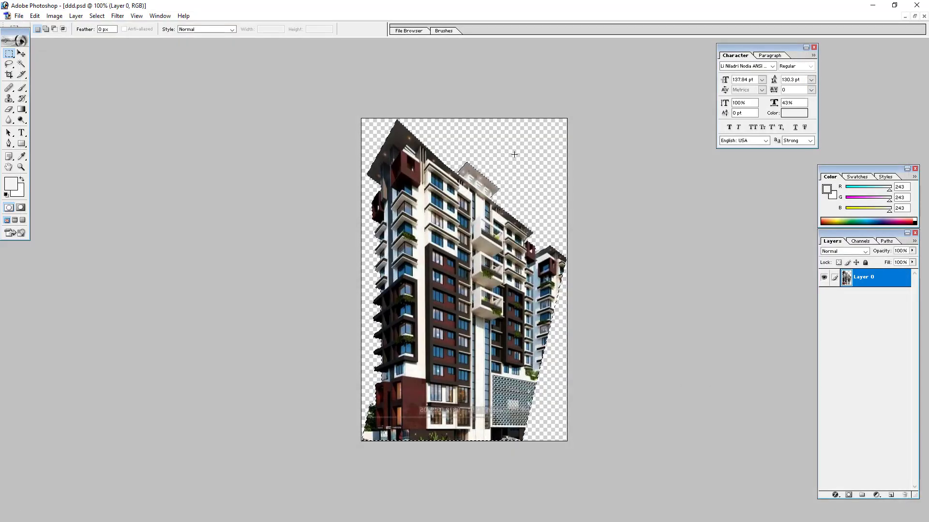
# - Switch to the Illustrator flyer and place the ddd file as a linked image about 1.36 by 2.14 in, starting at the empty frame's upper-left corner
pyautogui.hotkey('alt', 'Tab')
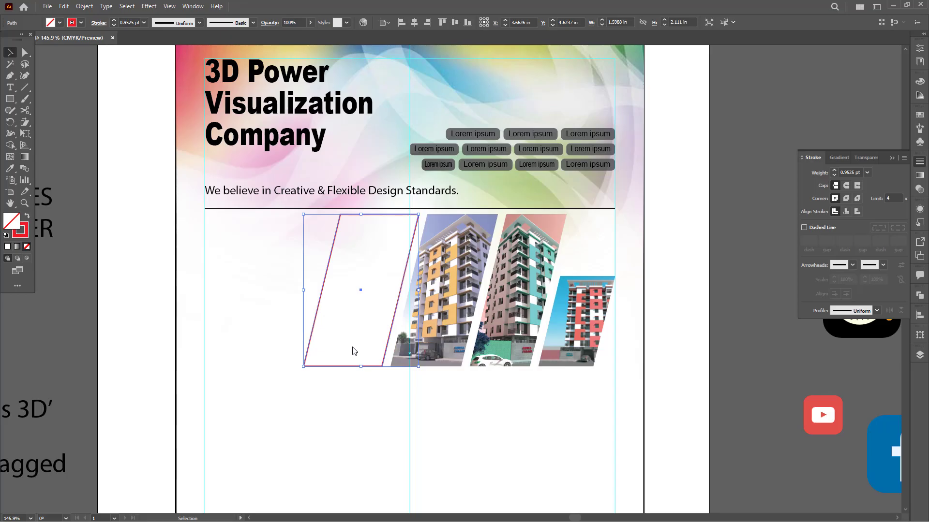
pyautogui.click(48, 7)
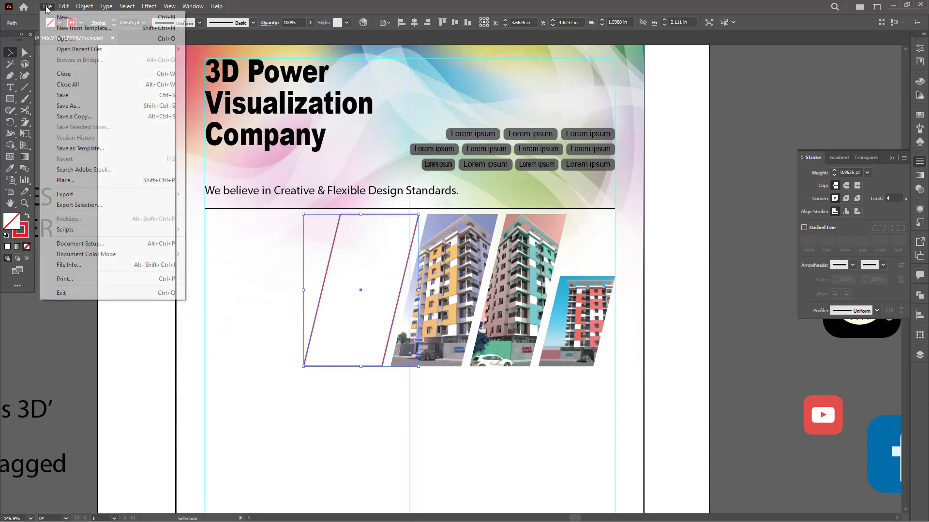
pyautogui.click(71, 182)
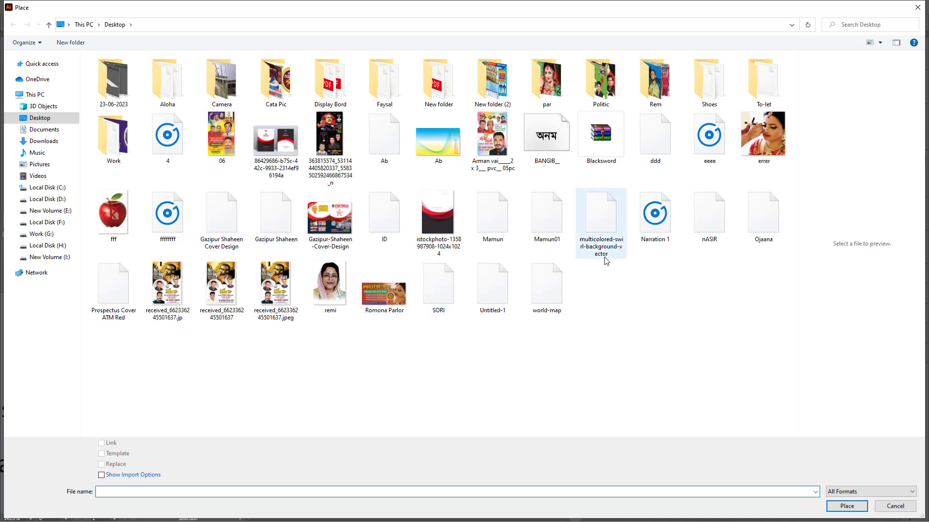
pyautogui.click(658, 140)
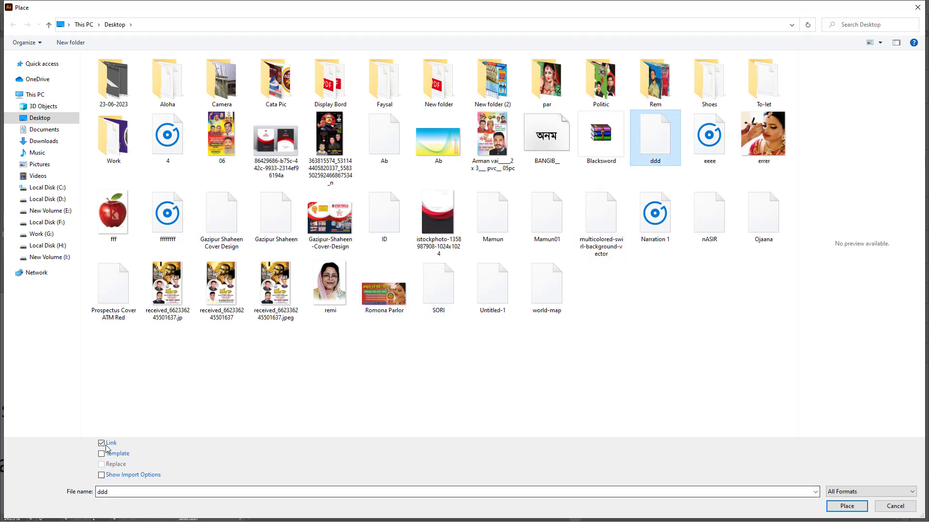
pyautogui.click(846, 507)
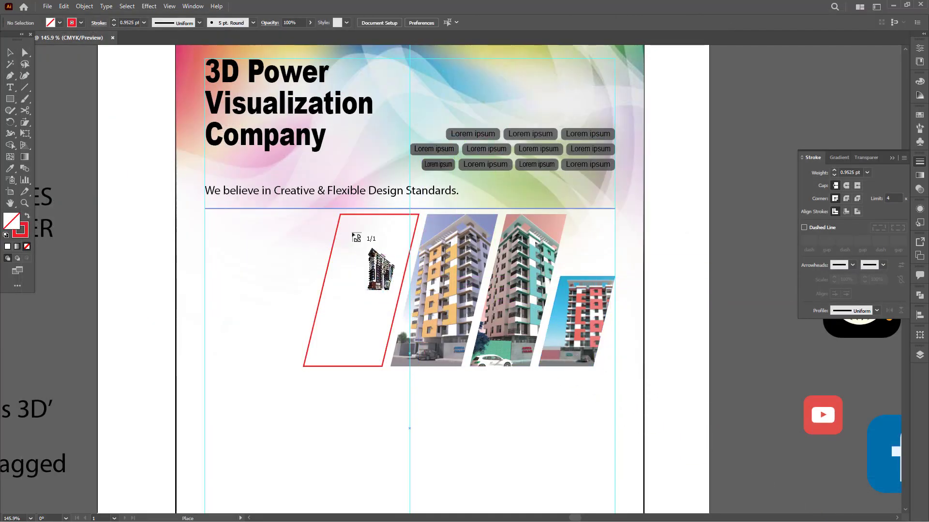
pyautogui.moveTo(340, 215); pyautogui.dragTo(436, 385)
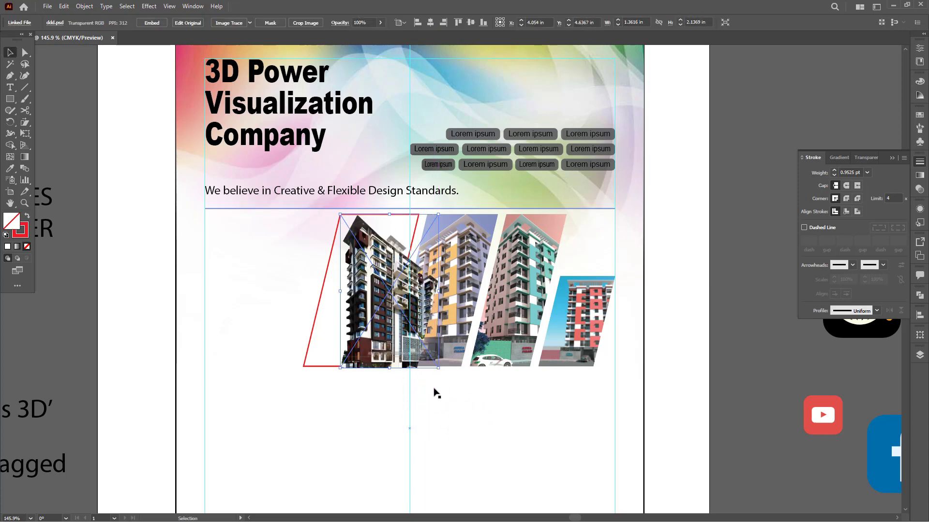
# - Scale the placed building down to about 1.34 by 2.11 in and move it left onto the red slanted frame
pyautogui.moveTo(331, 356); pyautogui.dragTo(410, 400)
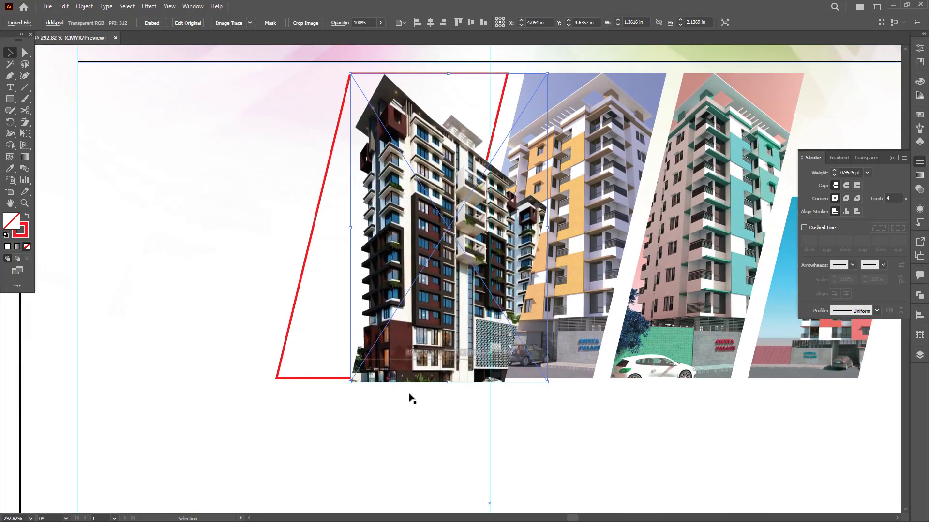
pyautogui.moveTo(352, 384); pyautogui.dragTo(354, 383)
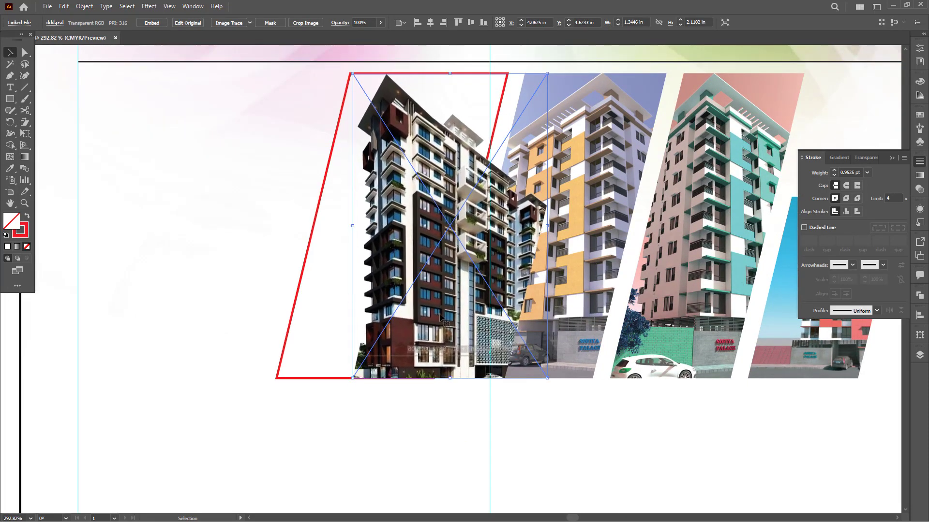
pyautogui.moveTo(438, 320); pyautogui.dragTo(373, 322)
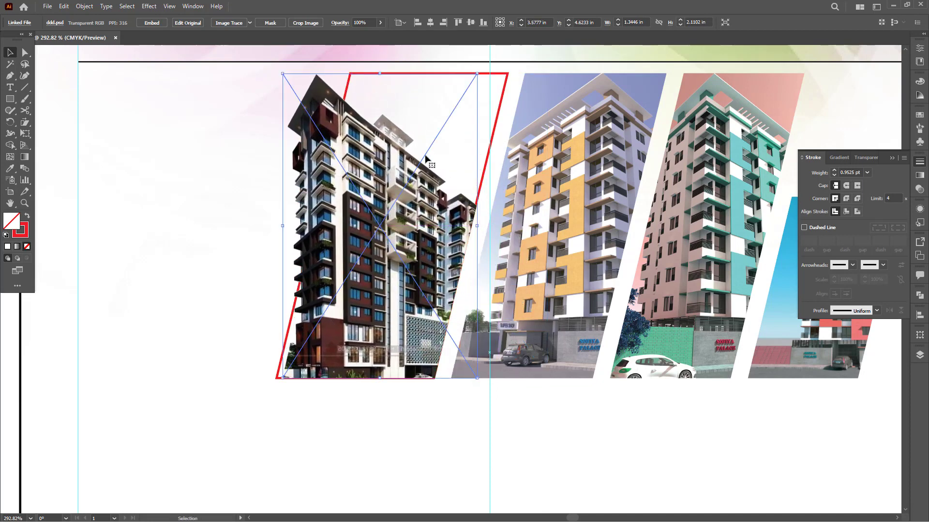
# - Nudge the building slightly left and up so its slanted side and base line up inside the red frame's outline
pyautogui.click(497, 75)
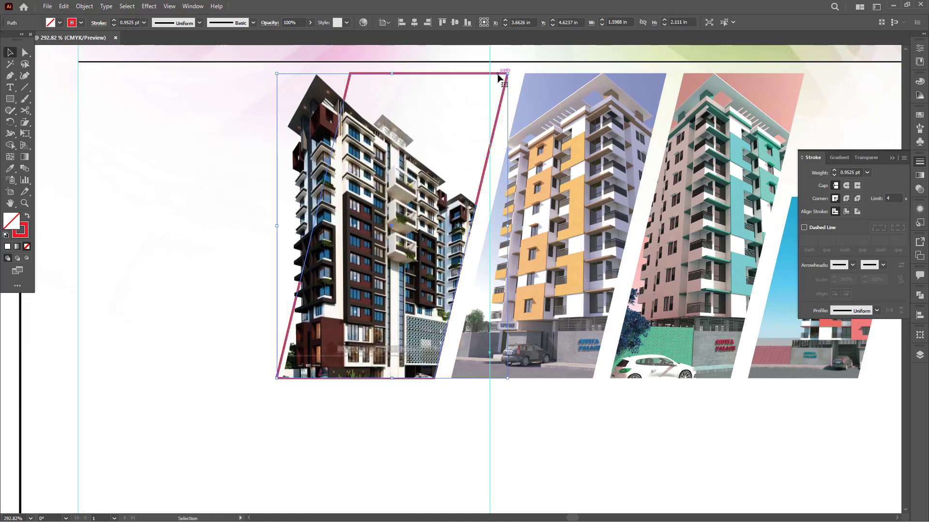
pyautogui.press('a')
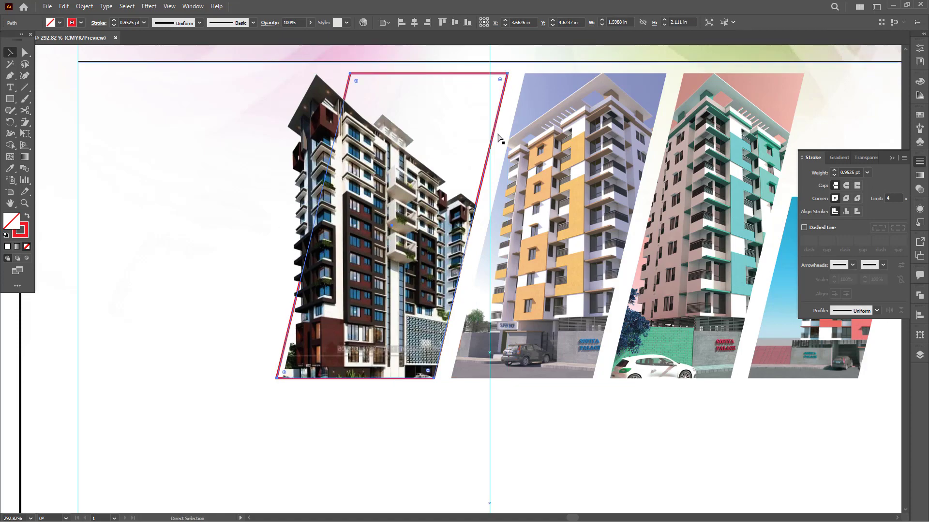
pyautogui.press('v')
pyautogui.scroll(3, 420, 304)
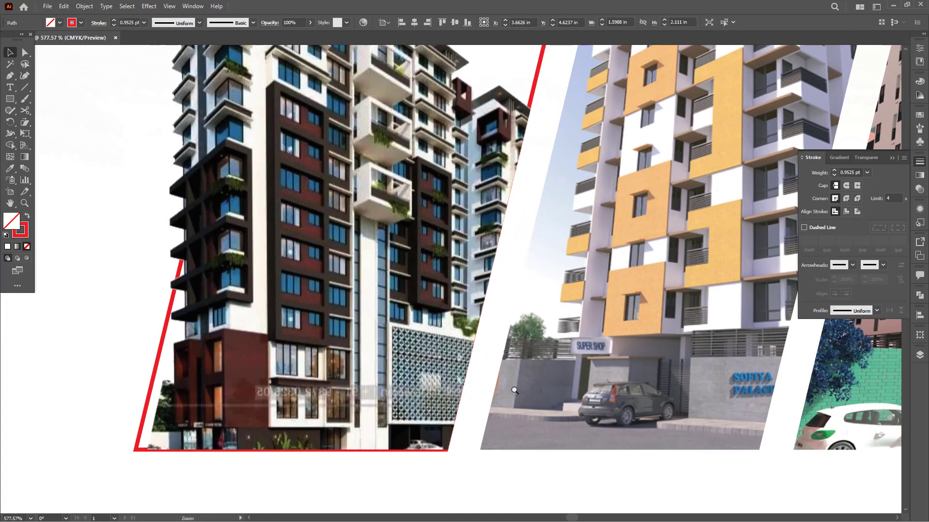
pyautogui.moveTo(437, 399)
pyautogui.mouseDown()
pyautogui.moveTo(409, 381)
pyautogui.moveTo(431, 393)
pyautogui.mouseUp()
pyautogui.scroll(4, 523, 479)
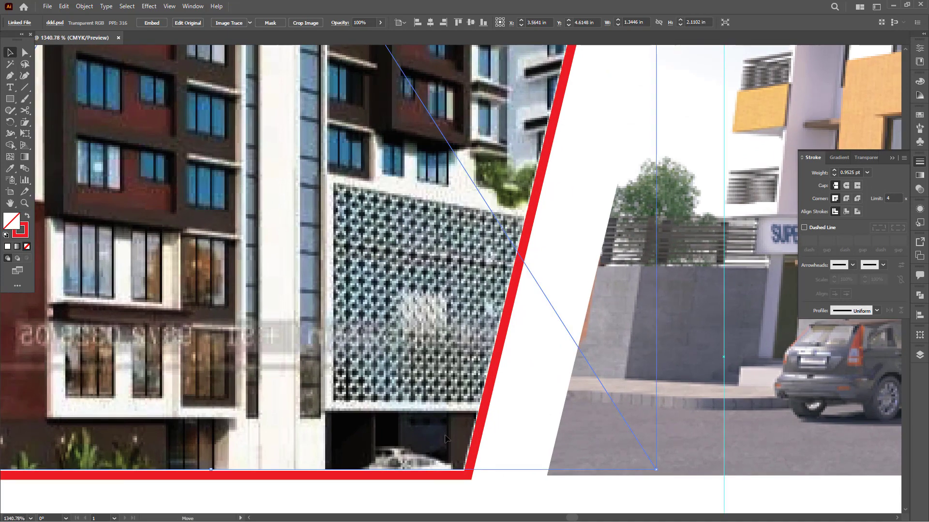
# - Nudge the cut-out building slightly down so its base meets the lower edge of the red slanted frame
pyautogui.moveTo(445, 438); pyautogui.dragTo(445, 439)
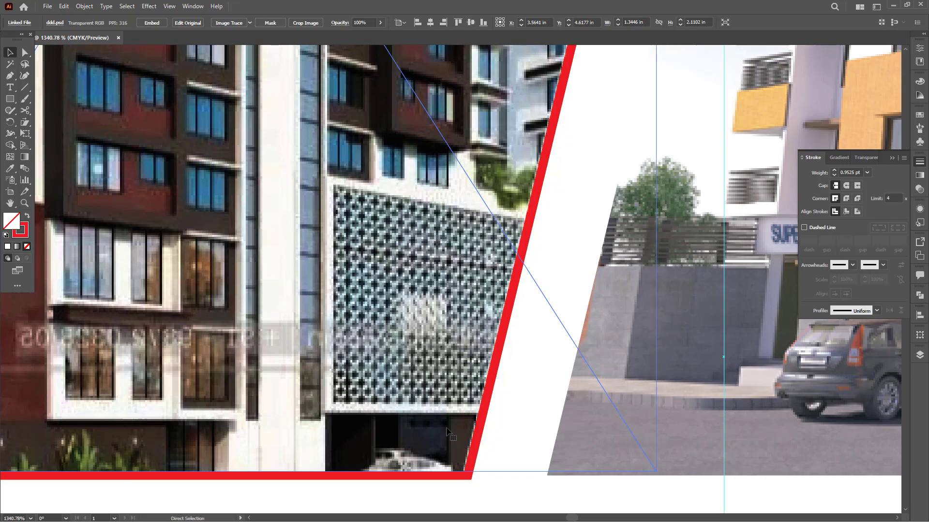
pyautogui.scroll(-8, 446, 435)
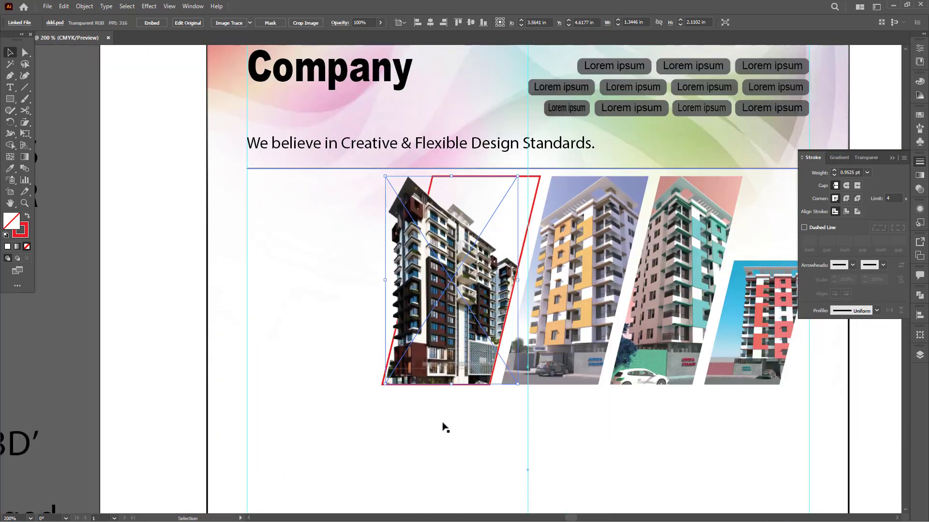
pyautogui.click(445, 425)
pyautogui.hotkey('ctrl', '-')
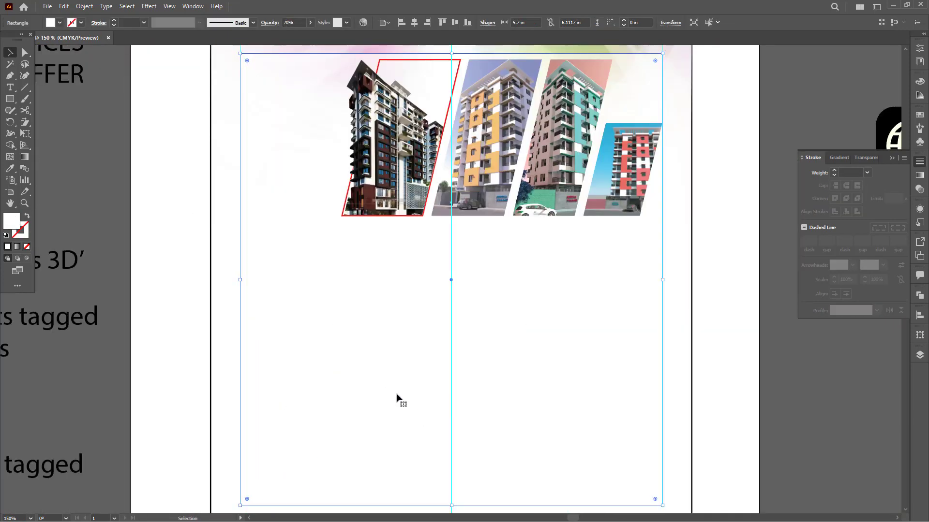
pyautogui.click(721, 154)
pyautogui.scroll(3, 696, 218)
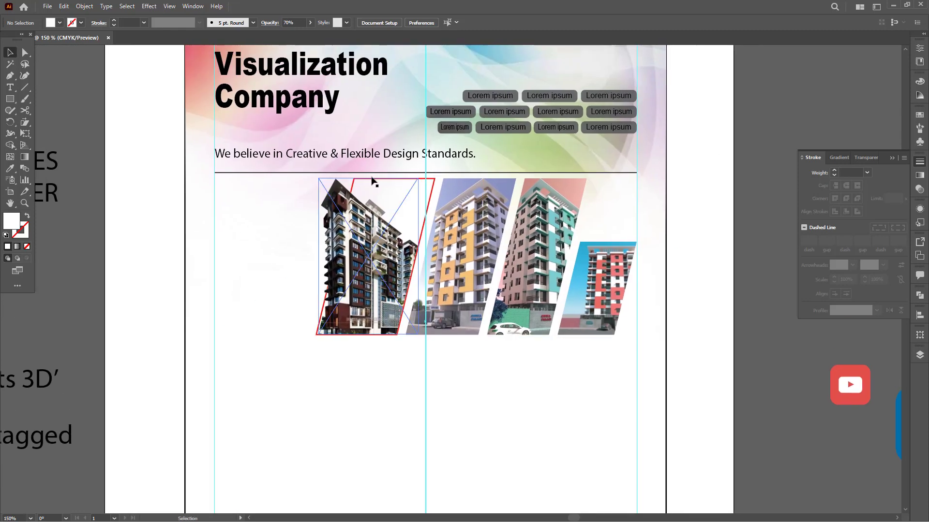
pyautogui.click(435, 181)
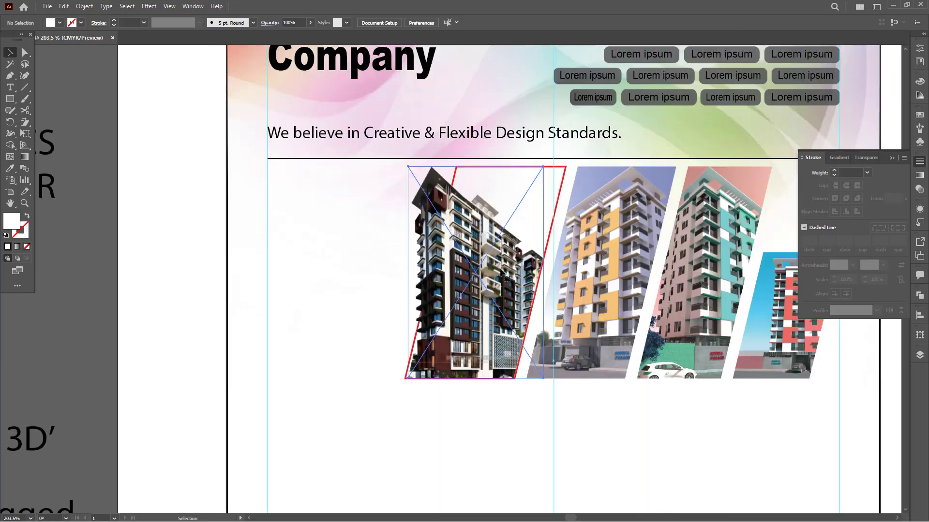
# - Duplicate the small blue-sky building photo beside the dark cut-out tower and release the copy's clipping mask
pyautogui.click(501, 272)
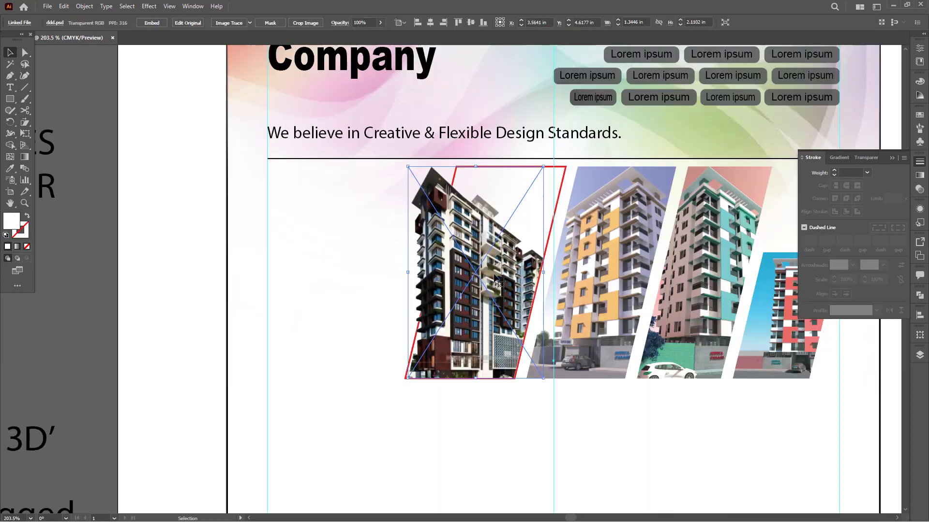
pyautogui.moveTo(623, 256); pyautogui.dragTo(451, 262)
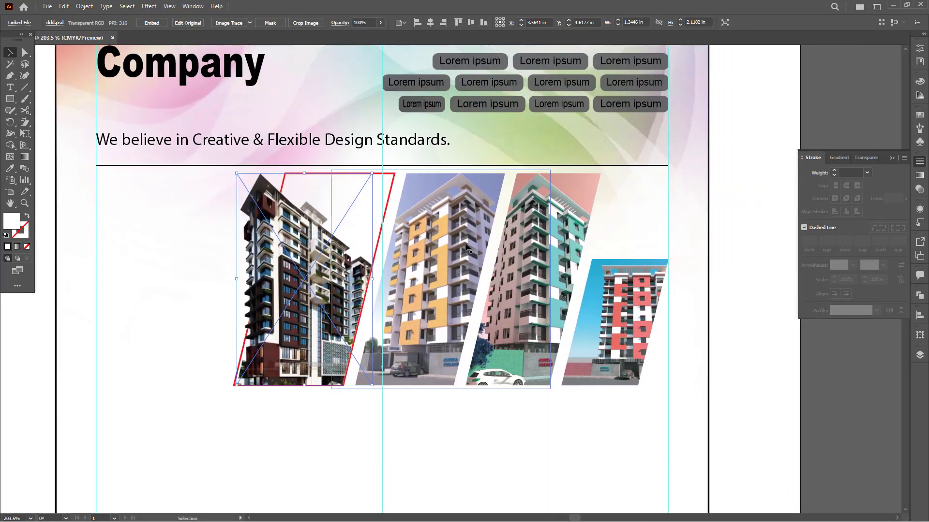
pyautogui.click(452, 263)
pyautogui.moveTo(510, 259); pyautogui.dragTo(554, 246)
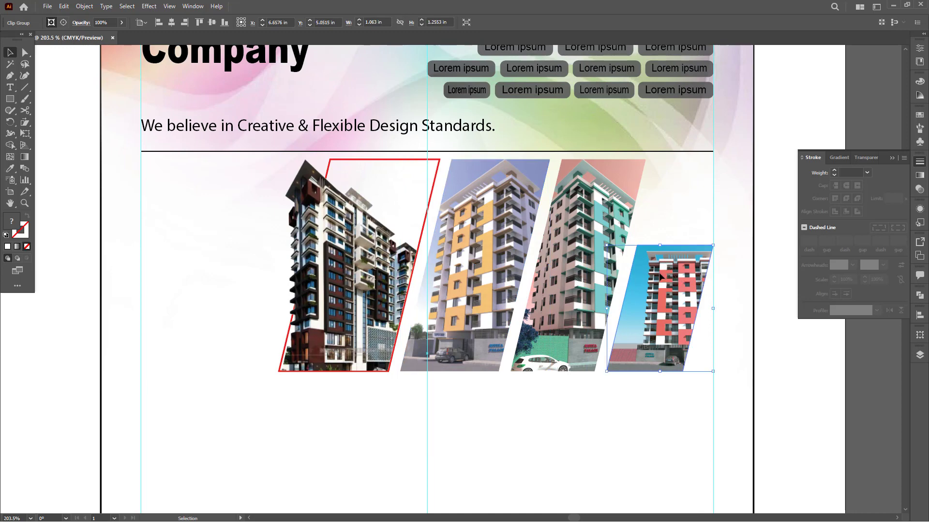
pyautogui.moveTo(665, 276); pyautogui.dragTo(202, 312)
pyautogui.rightClick(212, 319)
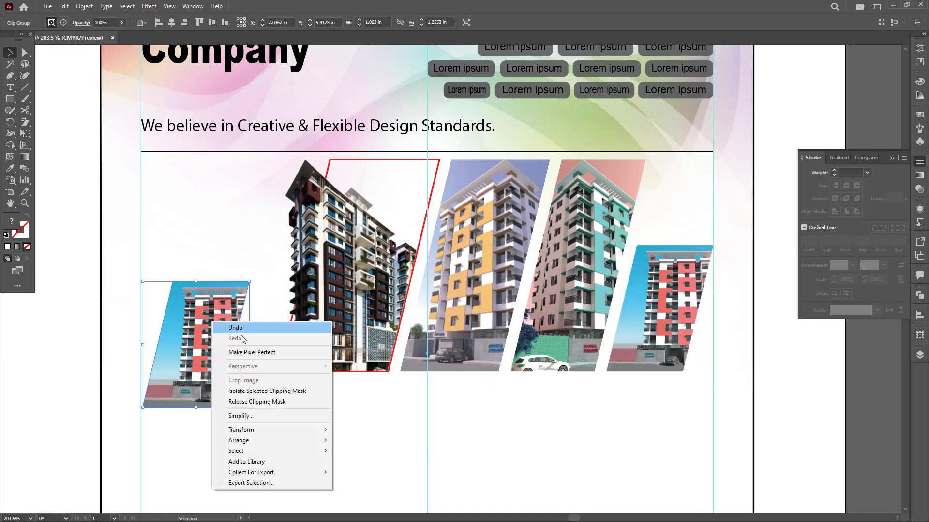
pyautogui.click(170, 306)
pyautogui.rightClick(177, 301)
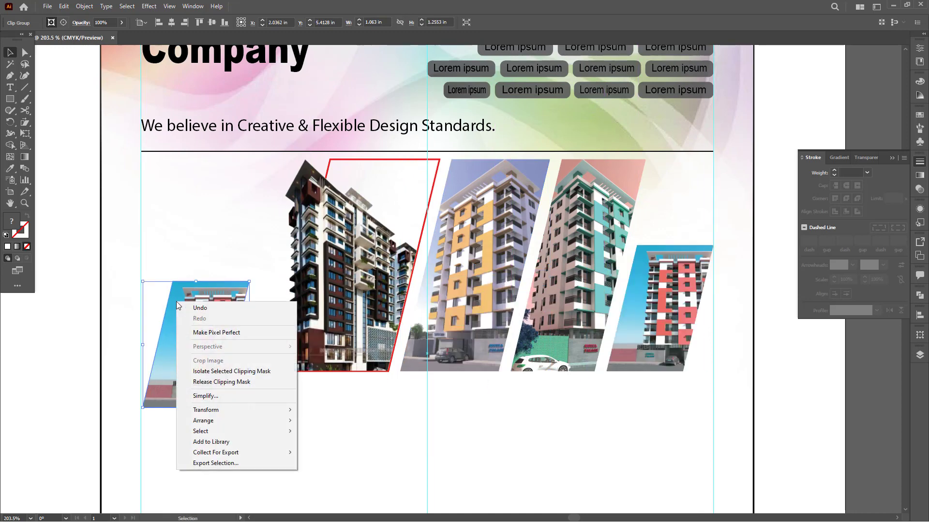
pyautogui.click(229, 382)
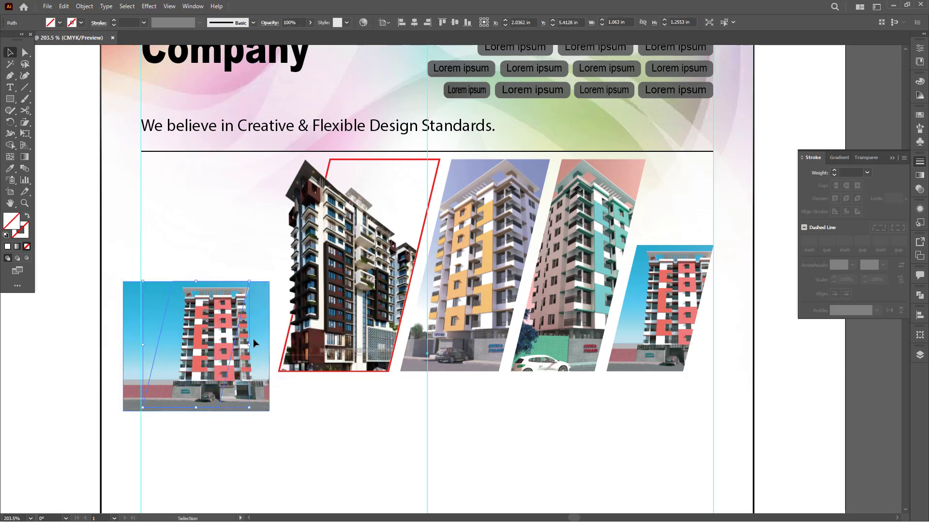
# - Enlarge the unmasked photo to about 2.45 by 2.17 in over the red slanted frame and bring it to the front
pyautogui.click(223, 345)
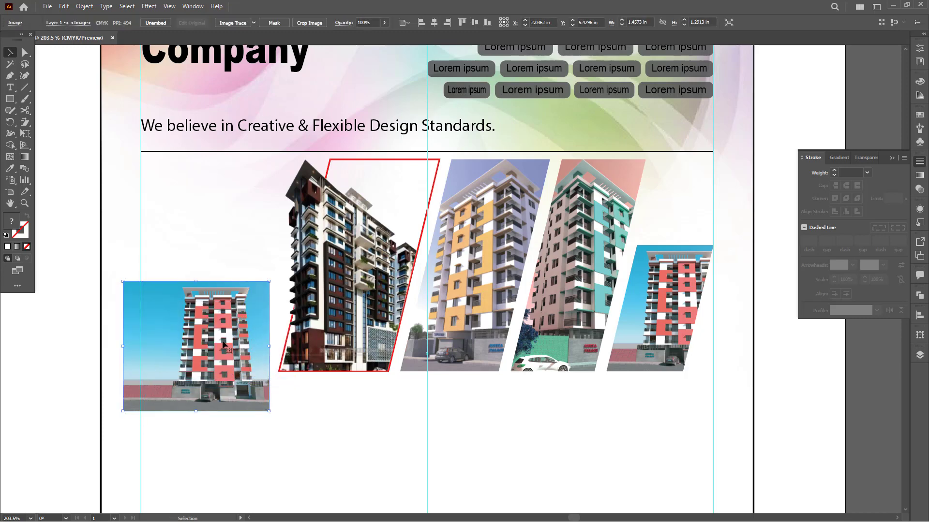
pyautogui.moveTo(223, 345); pyautogui.dragTo(397, 222)
pyautogui.moveTo(371, 285); pyautogui.dragTo(373, 375)
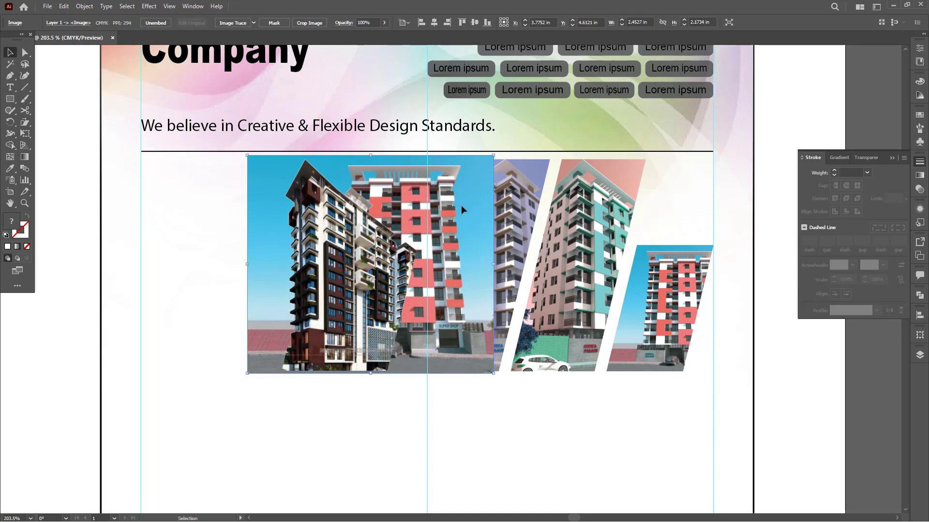
pyautogui.moveTo(460, 205); pyautogui.dragTo(445, 209)
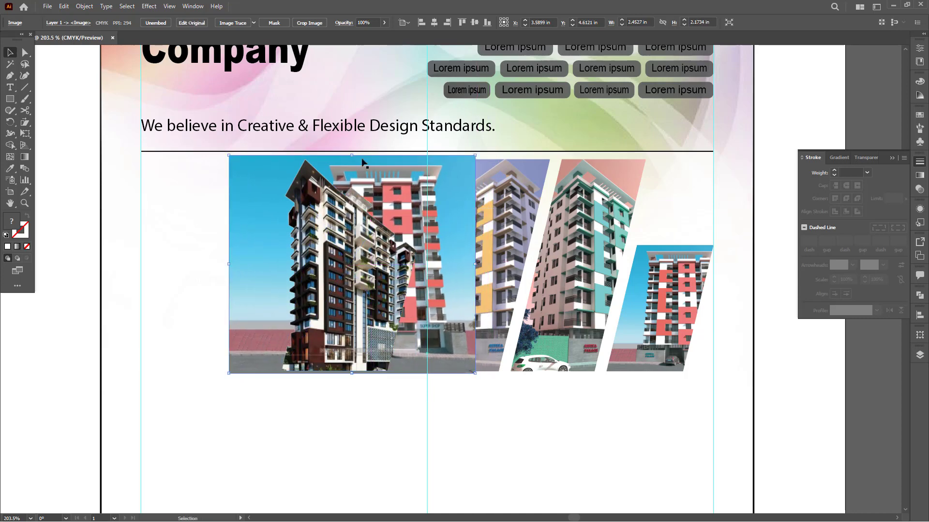
pyautogui.hotkey('ctrl', 'shift', ']')
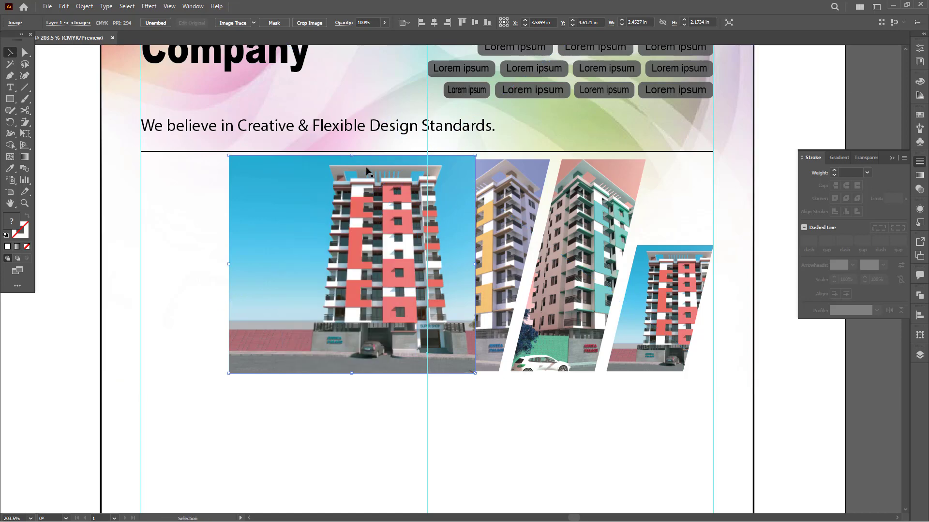
# - Start a gradient mesh from the enlarged photo and set it to 18 rows
pyautogui.click(83, 6)
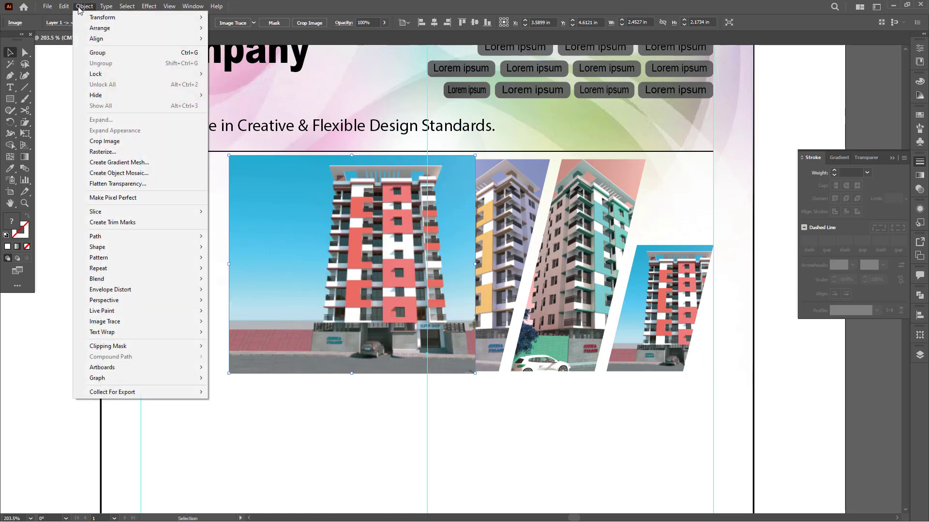
pyautogui.click(149, 164)
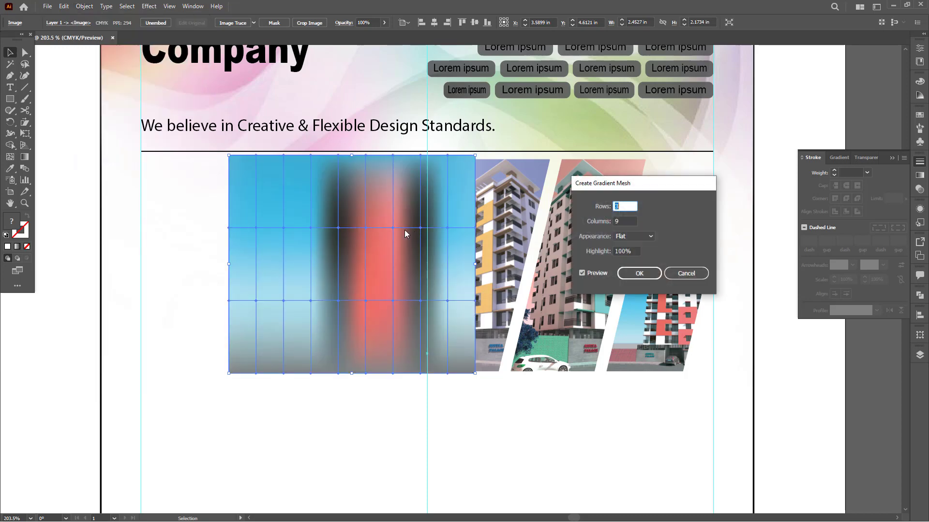
pyautogui.write('1')
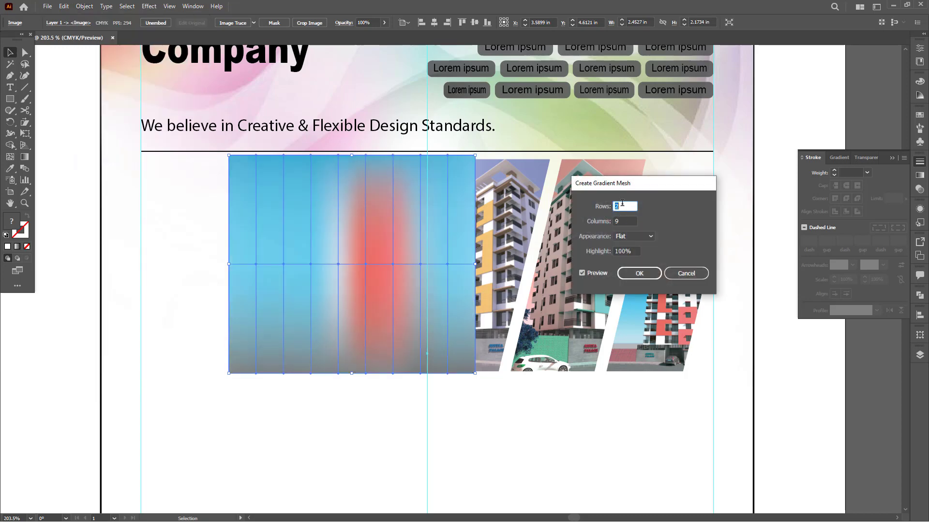
pyautogui.write('12')
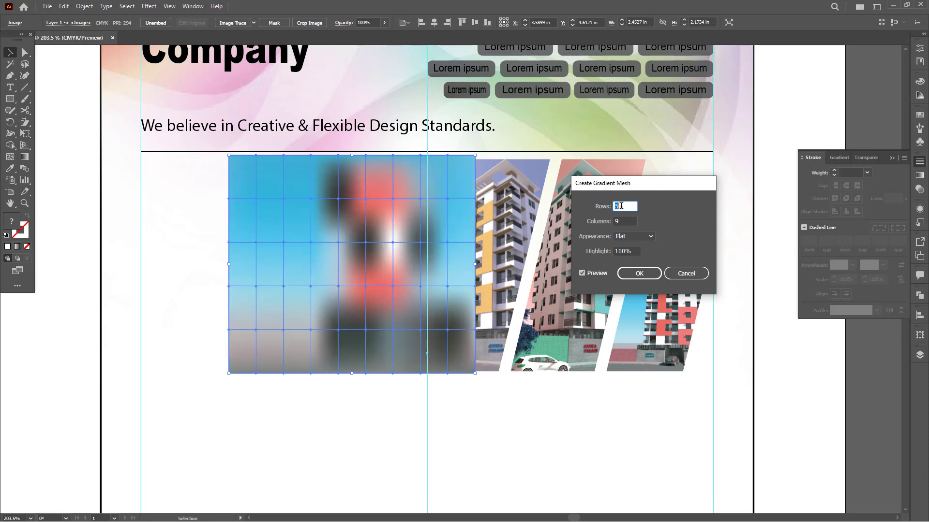
pyautogui.press('Up')
pyautogui.press('Up')
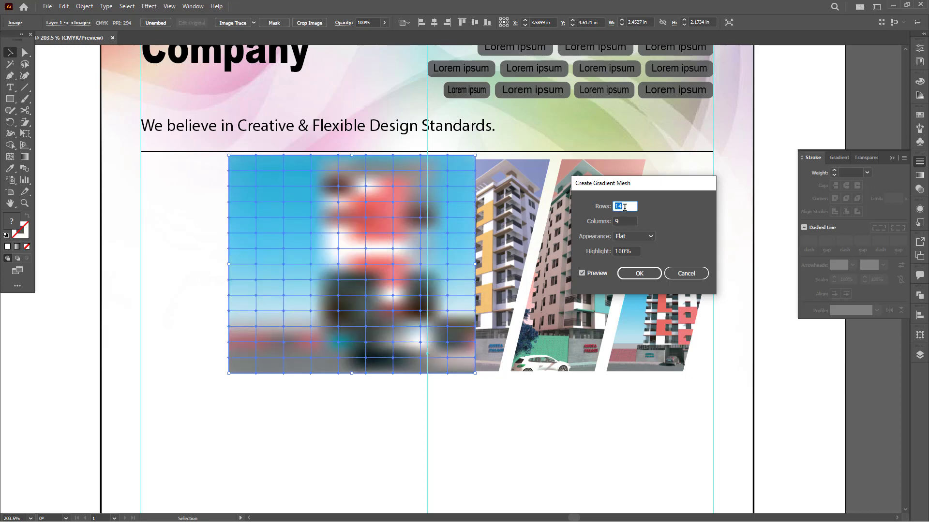
pyautogui.press('Up')
pyautogui.press('Up')
pyautogui.press('Up')
pyautogui.press('Up')
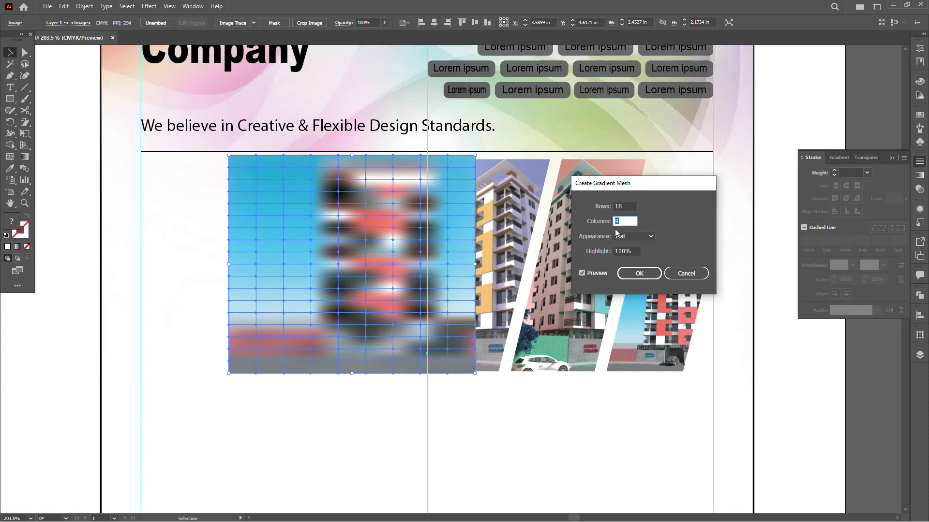
# - Try the gradient mesh with 24 columns
pyautogui.press('Up')
pyautogui.press('Up')
pyautogui.press('Up')
pyautogui.press('Up')
pyautogui.press('Up')
pyautogui.press('Up')
pyautogui.press('Up')
pyautogui.press('Up')
pyautogui.press('Up')
pyautogui.press('Up')
pyautogui.press('Up')
pyautogui.press('Up')
pyautogui.press('Up')
pyautogui.press('Up')
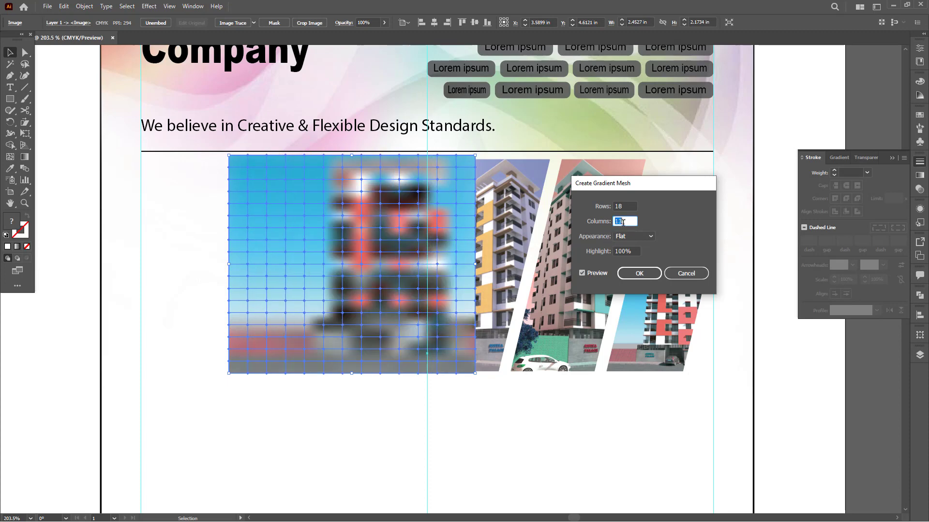
pyautogui.press('Up')
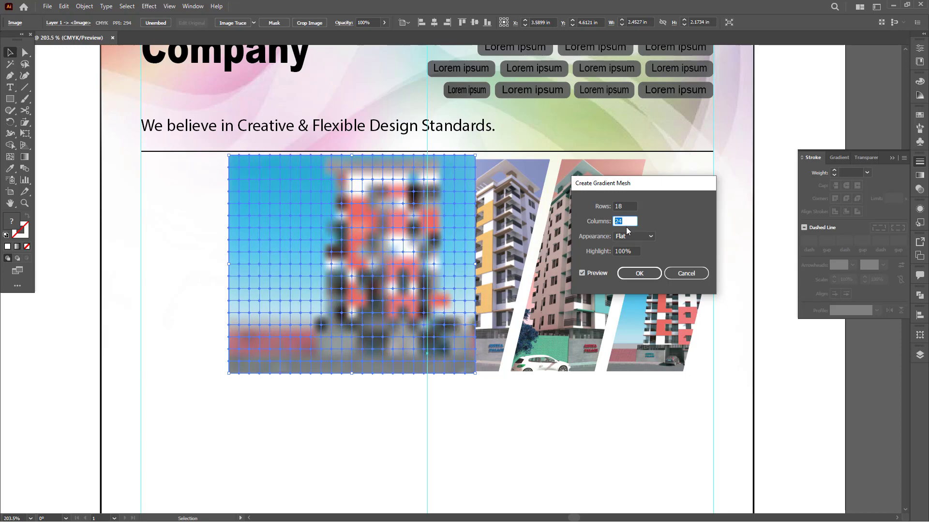
# - Set the gradient mesh to 5 columns and create it from the photo
pyautogui.press('Down')
pyautogui.press('Down')
pyautogui.press('Down')
pyautogui.press('Down')
pyautogui.press('Down')
pyautogui.press('Down')
pyautogui.press('Down')
pyautogui.press('Down')
pyautogui.press('Down')
pyautogui.press('Down')
pyautogui.press('Down')
pyautogui.press('Down')
pyautogui.press('Down')
pyautogui.press('Down')
pyautogui.press('Down')
pyautogui.press('Down')
pyautogui.press('Down')
pyautogui.press('Down')
pyautogui.press('Down')
pyautogui.press('Down')
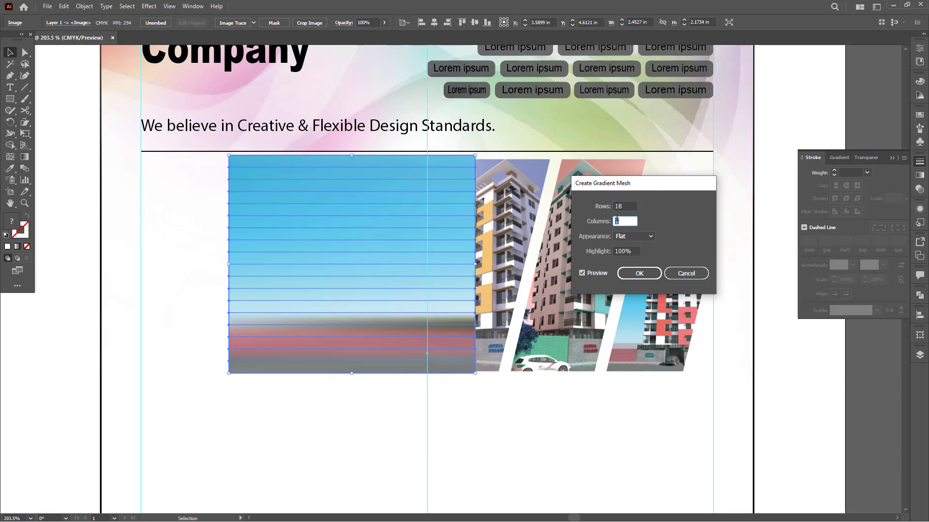
pyautogui.press('Up')
pyautogui.press('Up')
pyautogui.press('Up')
pyautogui.press('Up')
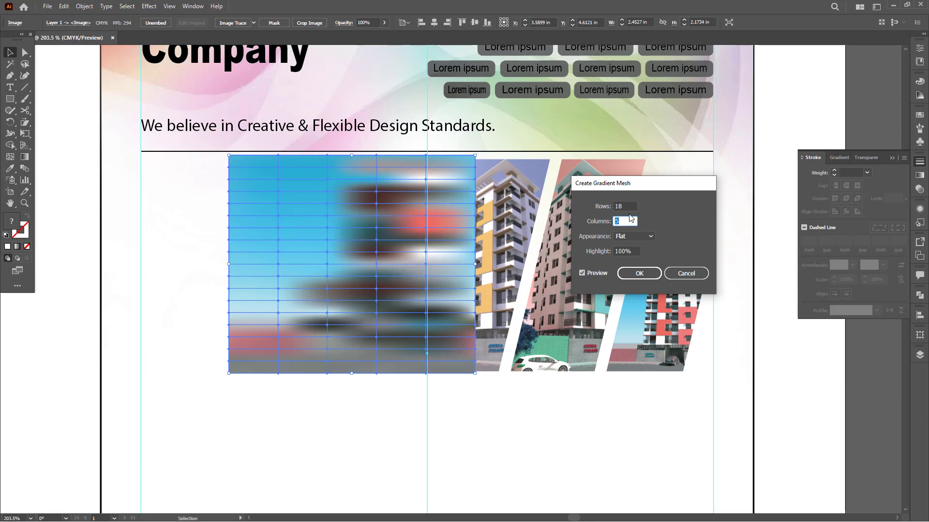
pyautogui.click(638, 273)
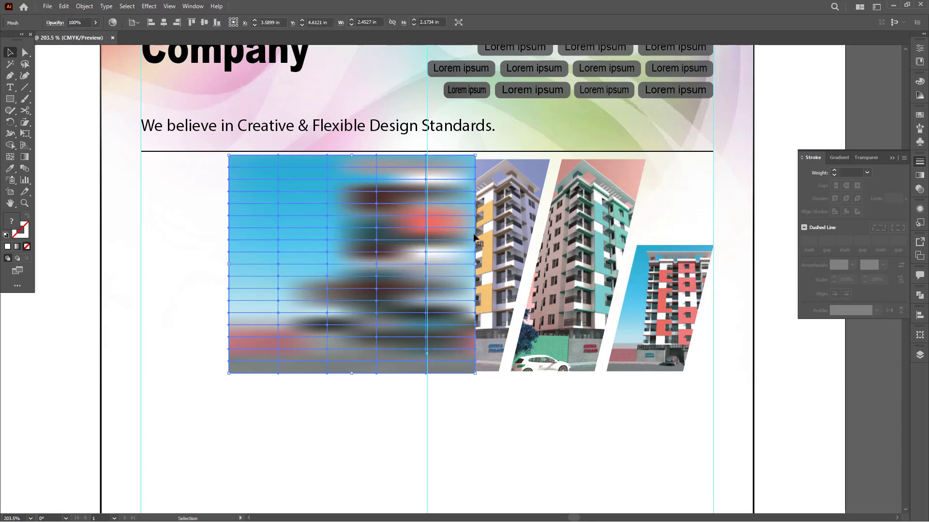
# - Narrow the mesh to about 1.60 in, move it over the frame's upper part and scale it to about 1.89 by 2.52 in
pyautogui.moveTo(476, 264); pyautogui.dragTo(434, 265)
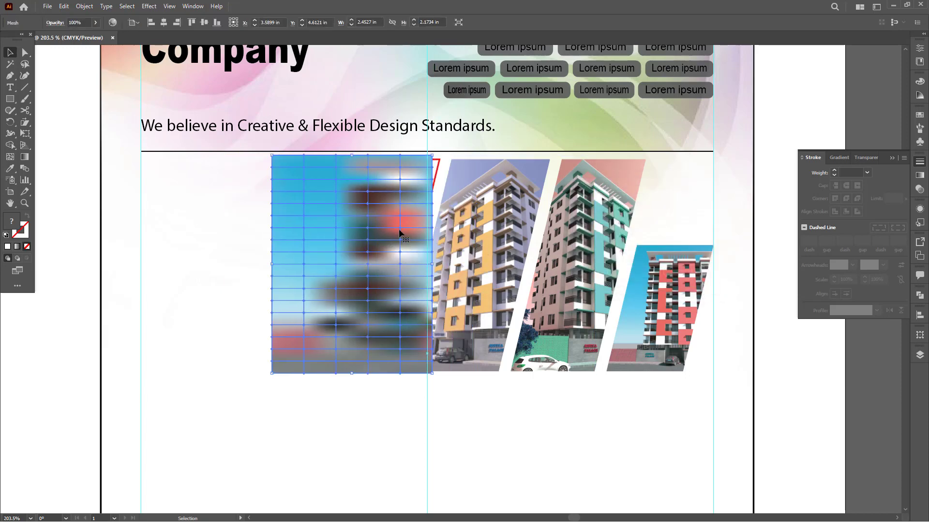
pyautogui.moveTo(401, 228); pyautogui.dragTo(408, 211)
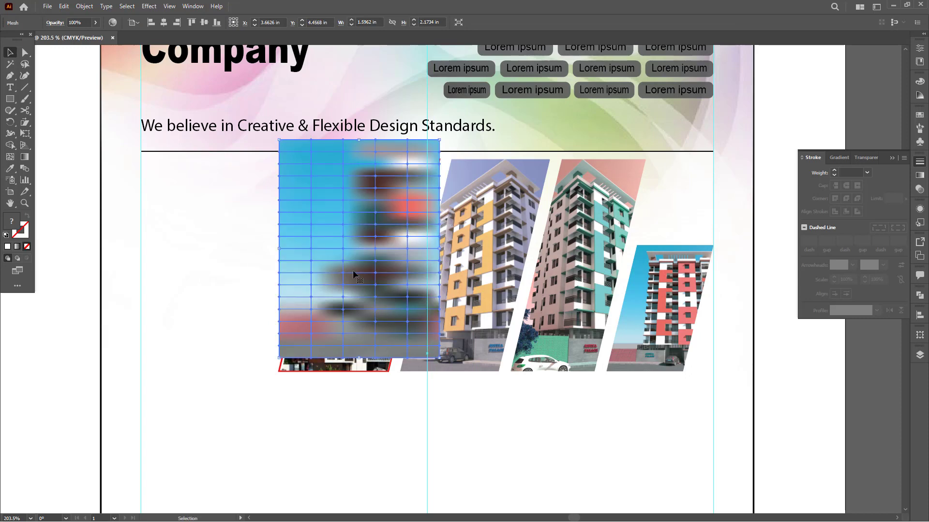
pyautogui.moveTo(278, 359); pyautogui.dragTo(249, 392)
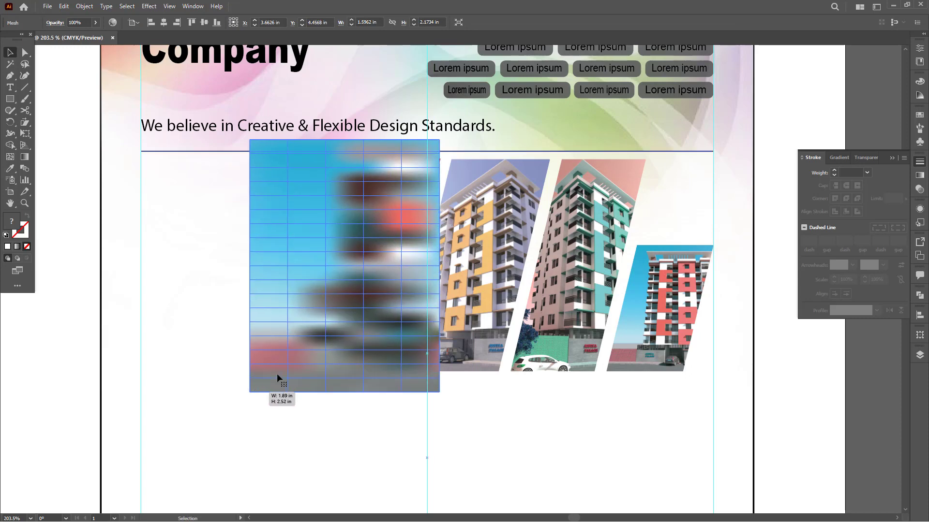
# - Send the mesh behind the cut-out building and clip it with the red slanted frame
pyautogui.rightClick(435, 163)
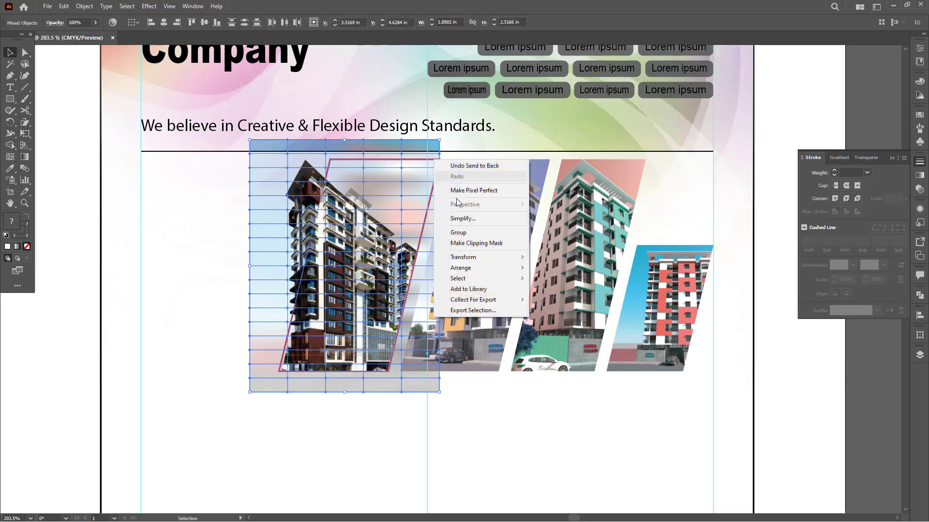
pyautogui.click(480, 243)
pyautogui.click(769, 363)
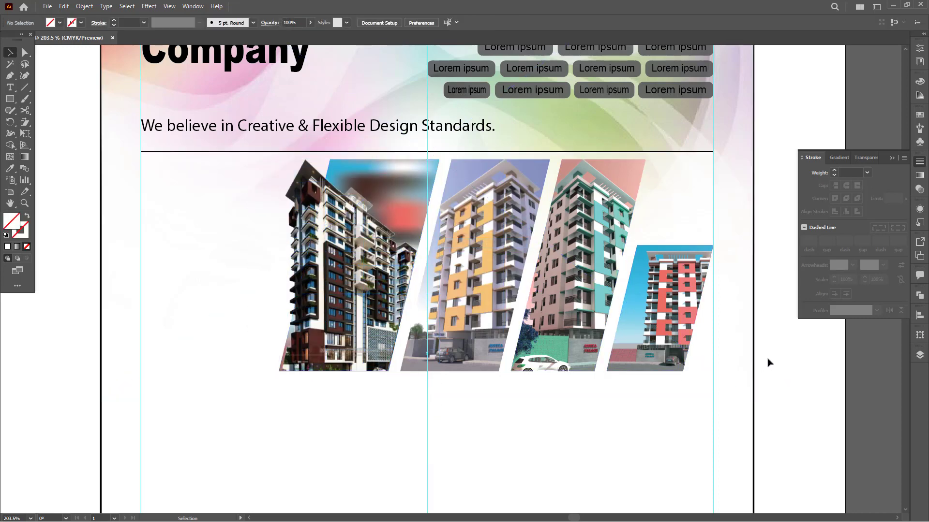